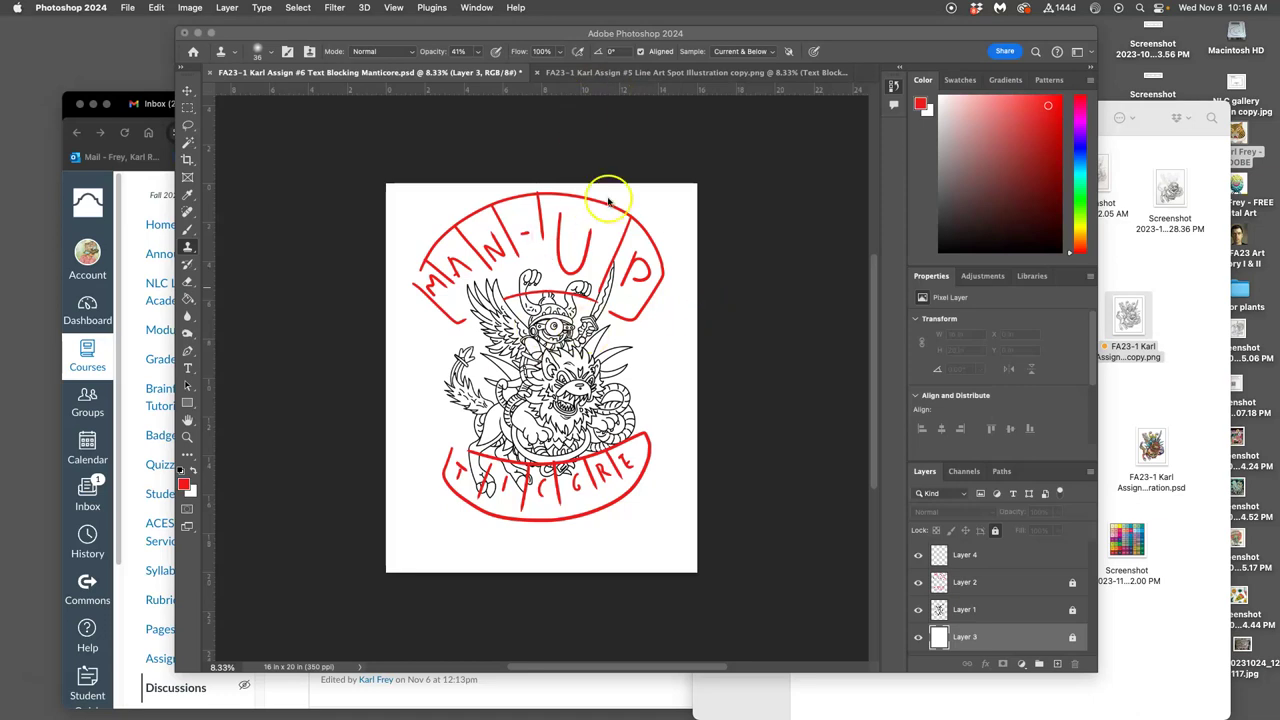
Unlock Layer 2 in the Text Blocking Manticore document.
left_click(691, 78)
left_click(691, 78)
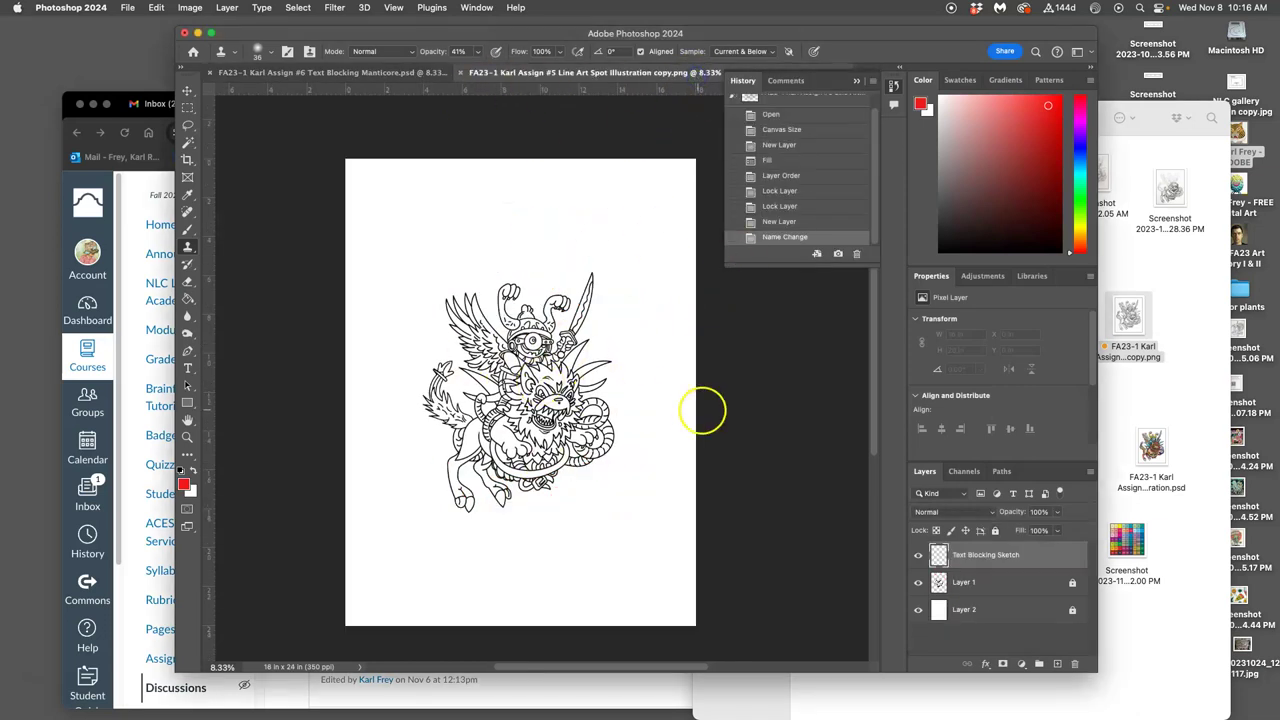
left_click(386, 73)
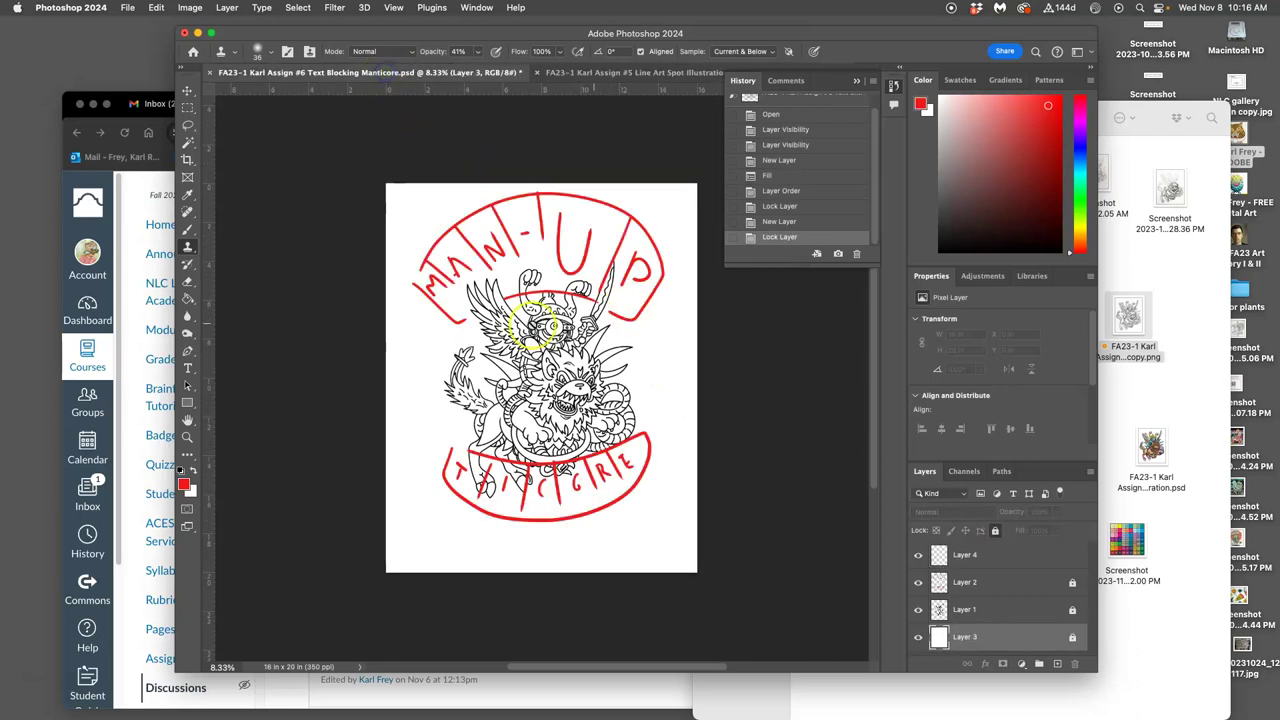
left_click(856, 80)
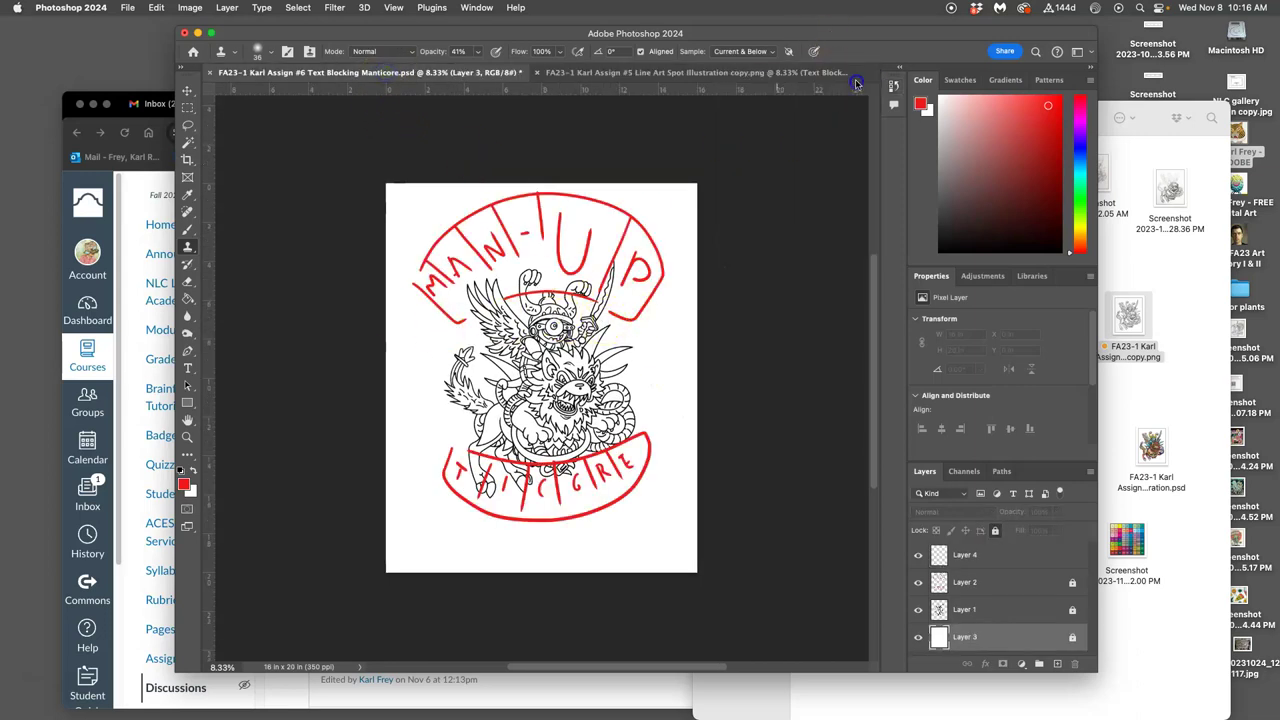
left_click(997, 585)
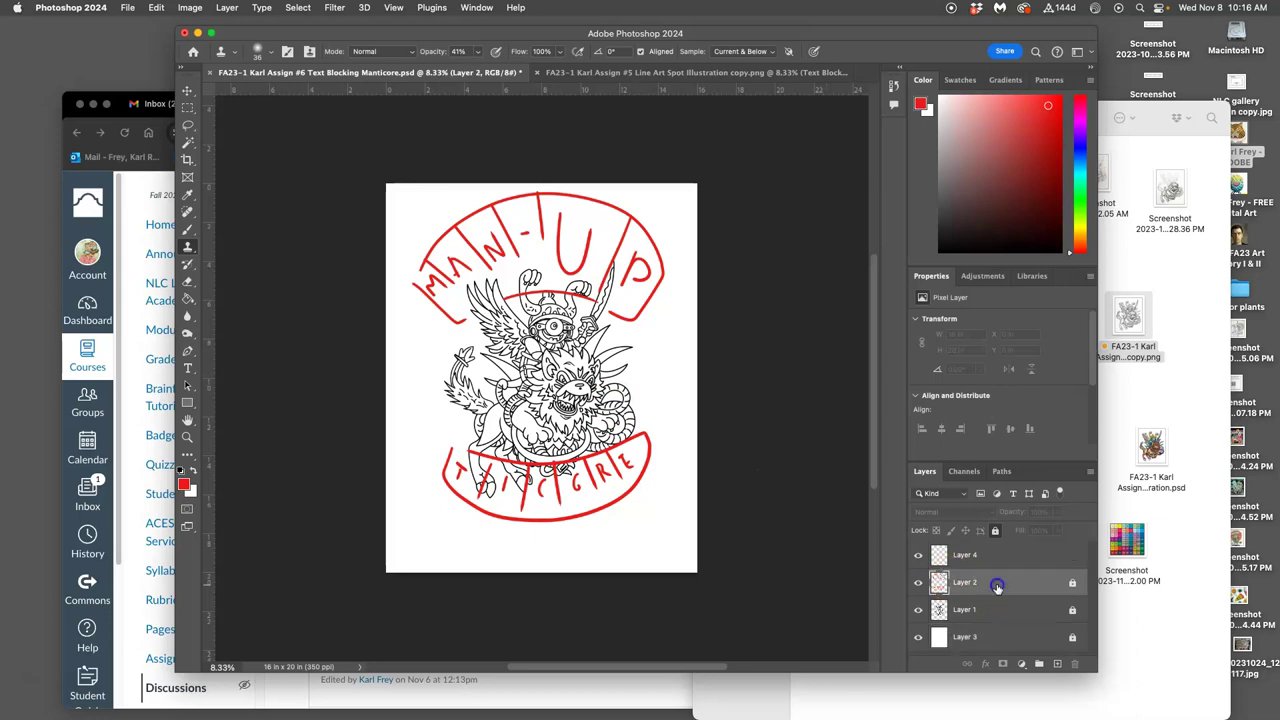
left_click(995, 530)
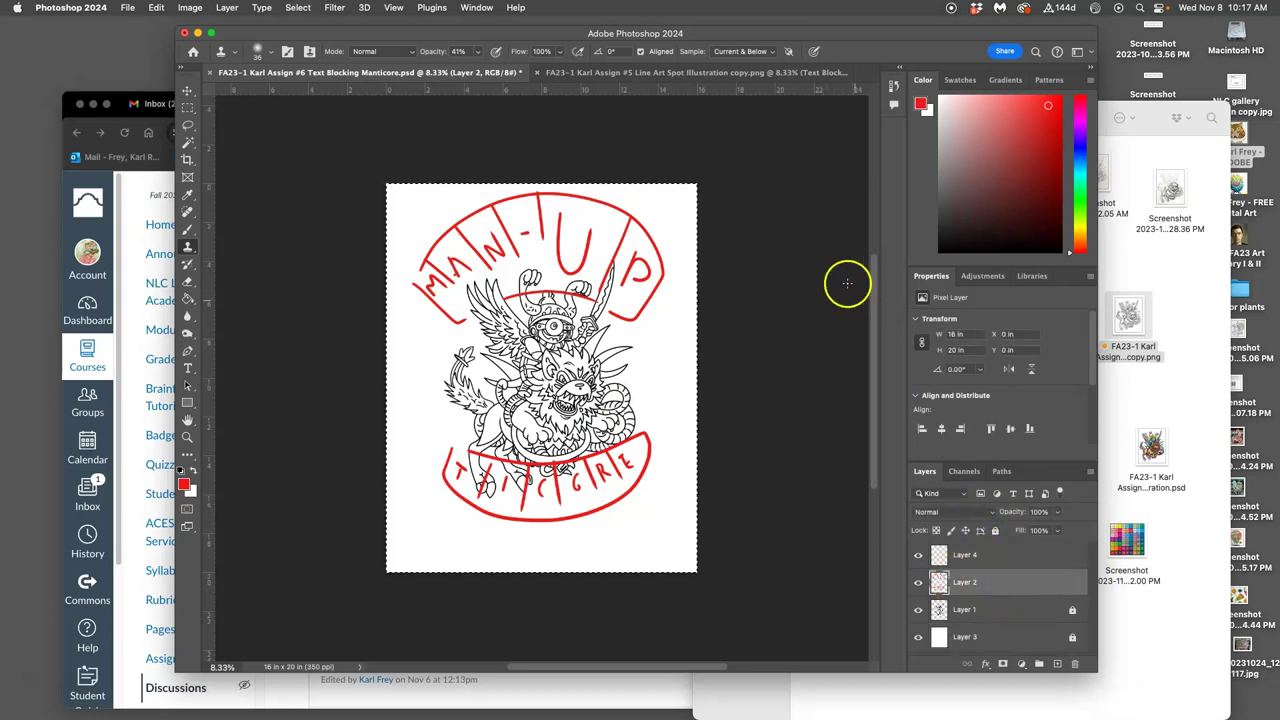
In the Assign #5 copy, lock and hide the Text Blocking Sketch and add a new layer above it.
left_click(733, 75)
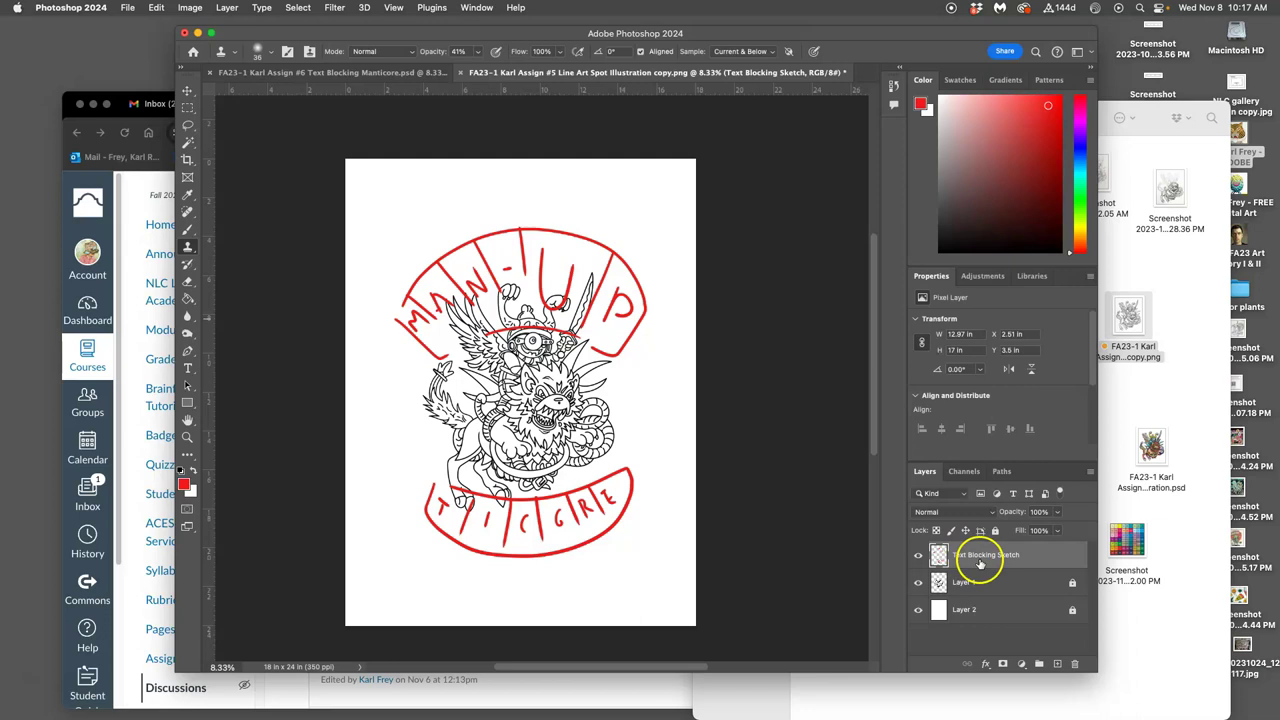
left_click(995, 530)
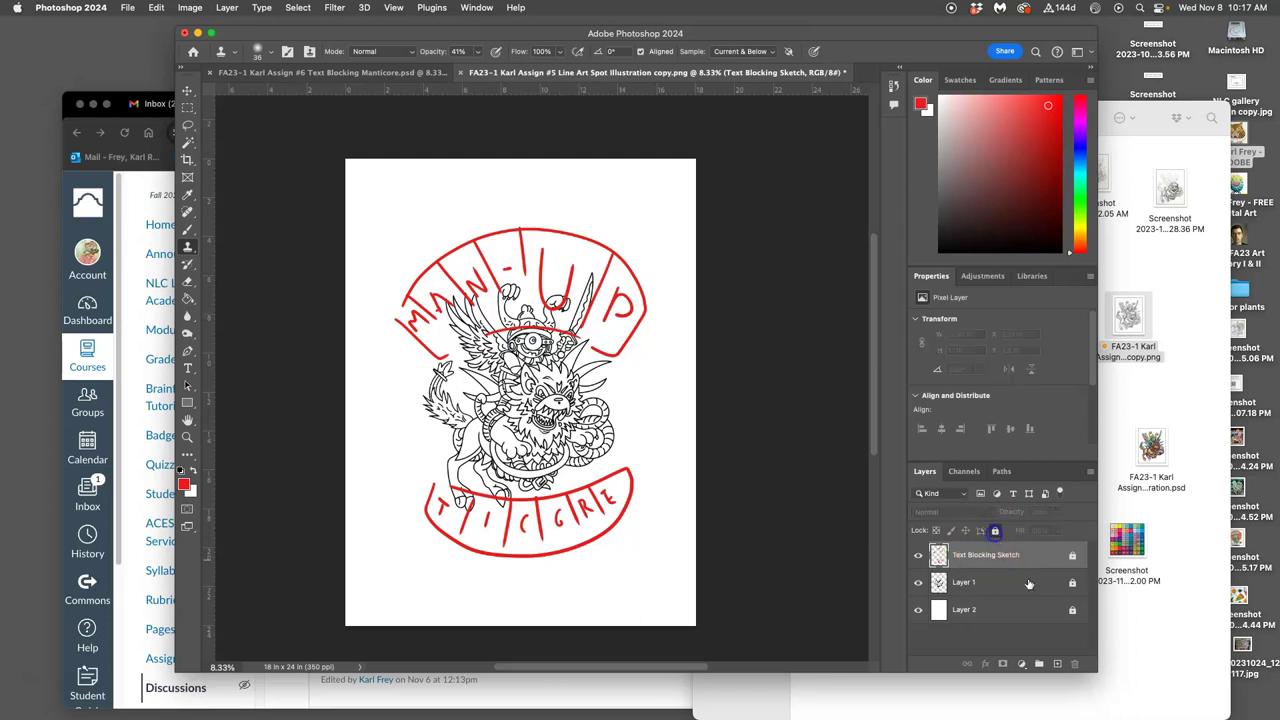
left_click(1057, 663)
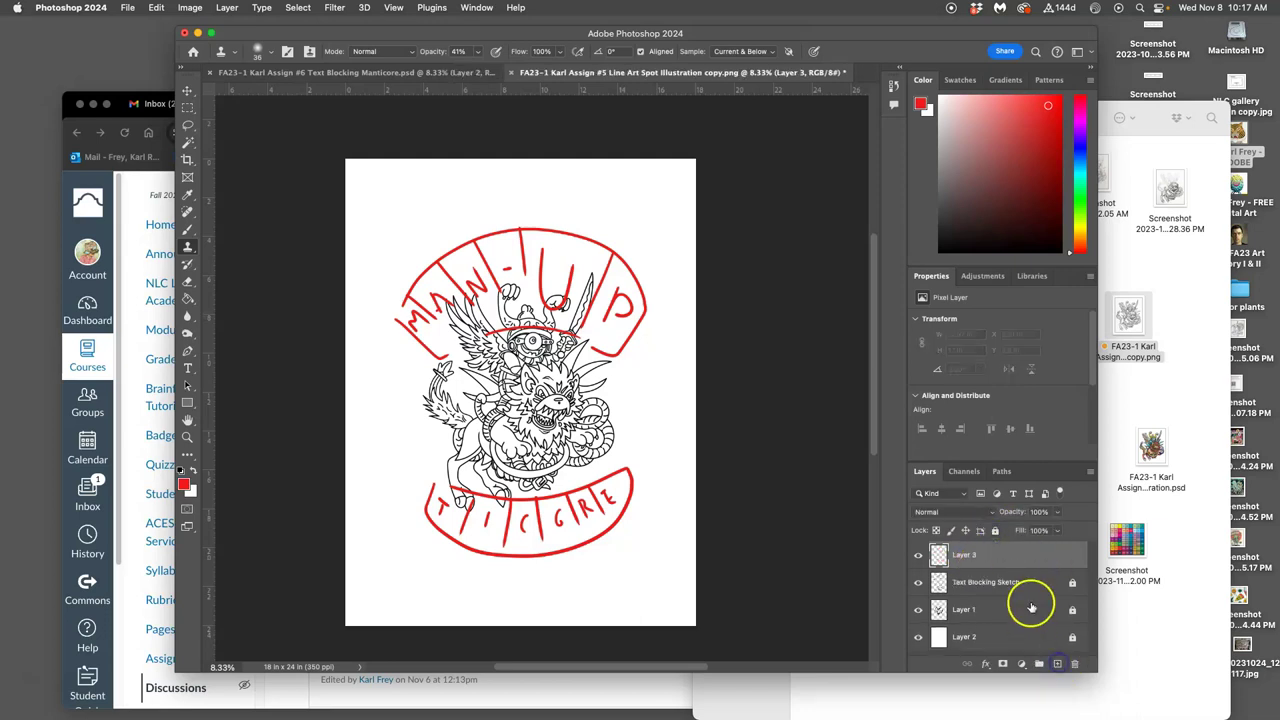
left_click(918, 582)
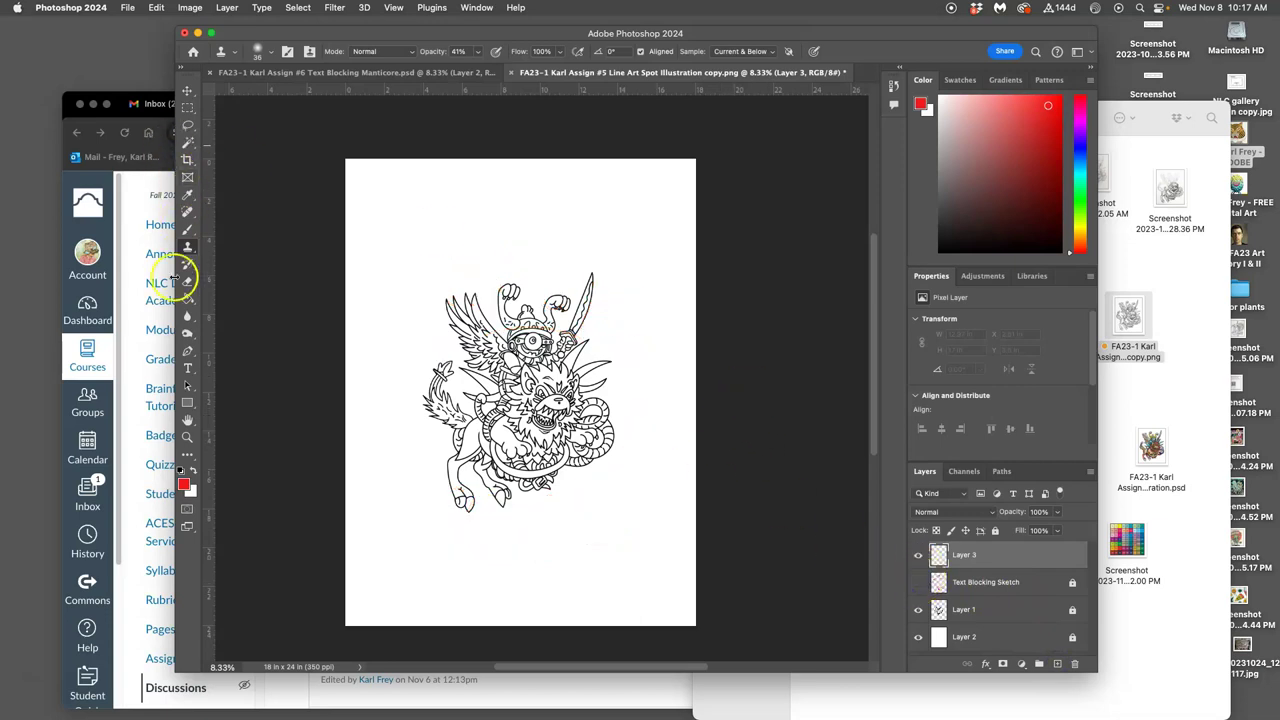
Draw a rectangle above the manticore's head with no fill.
left_click_drag(188, 402, 228, 406)
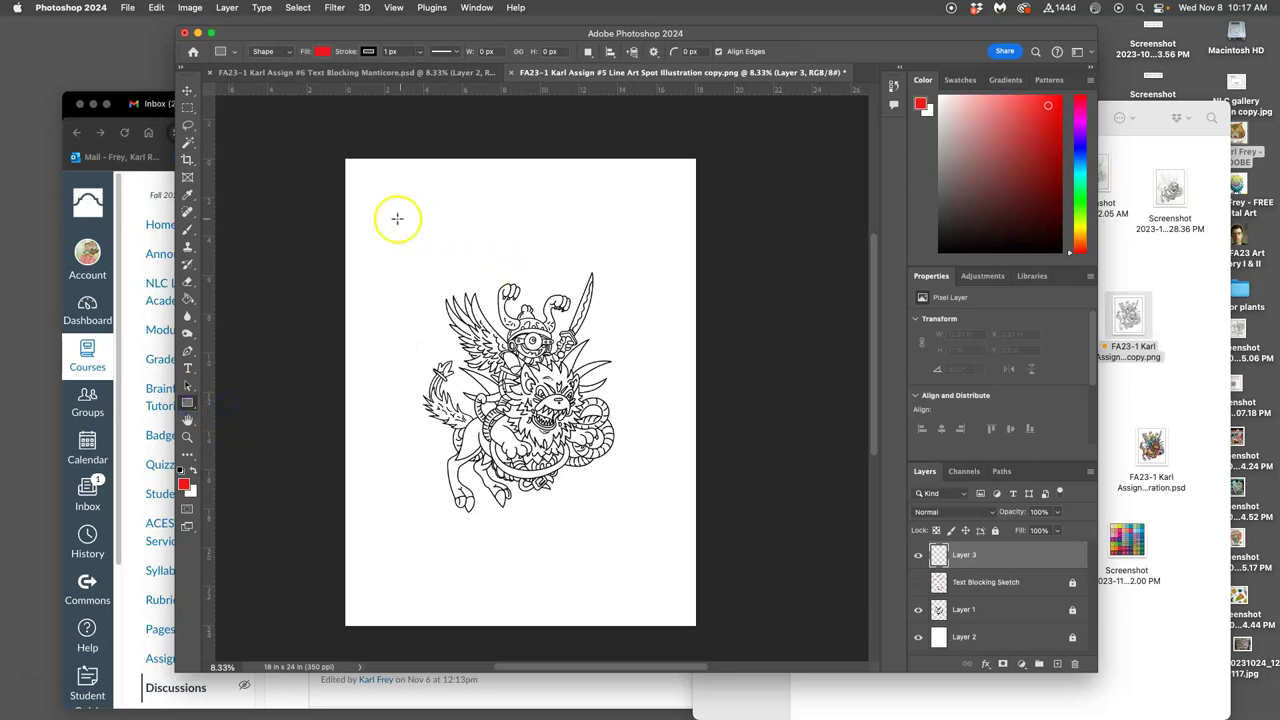
left_click_drag(384, 216, 628, 287)
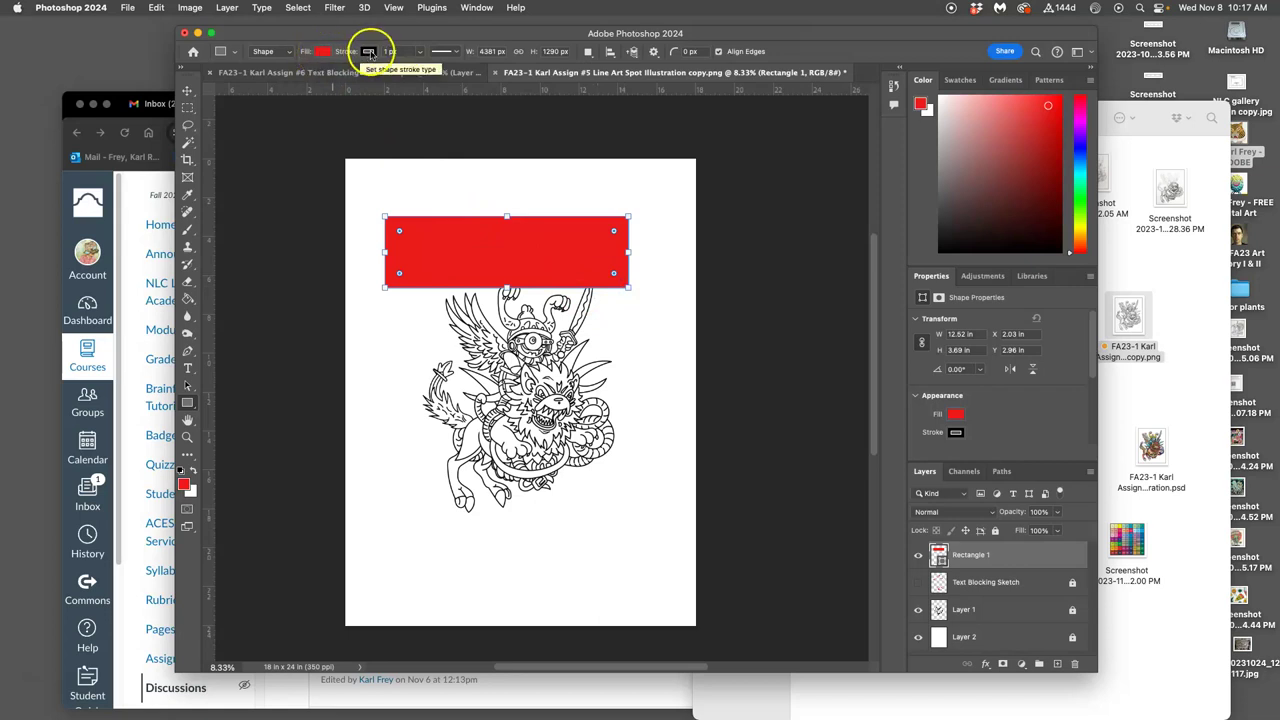
left_click(323, 52)
left_click(243, 77)
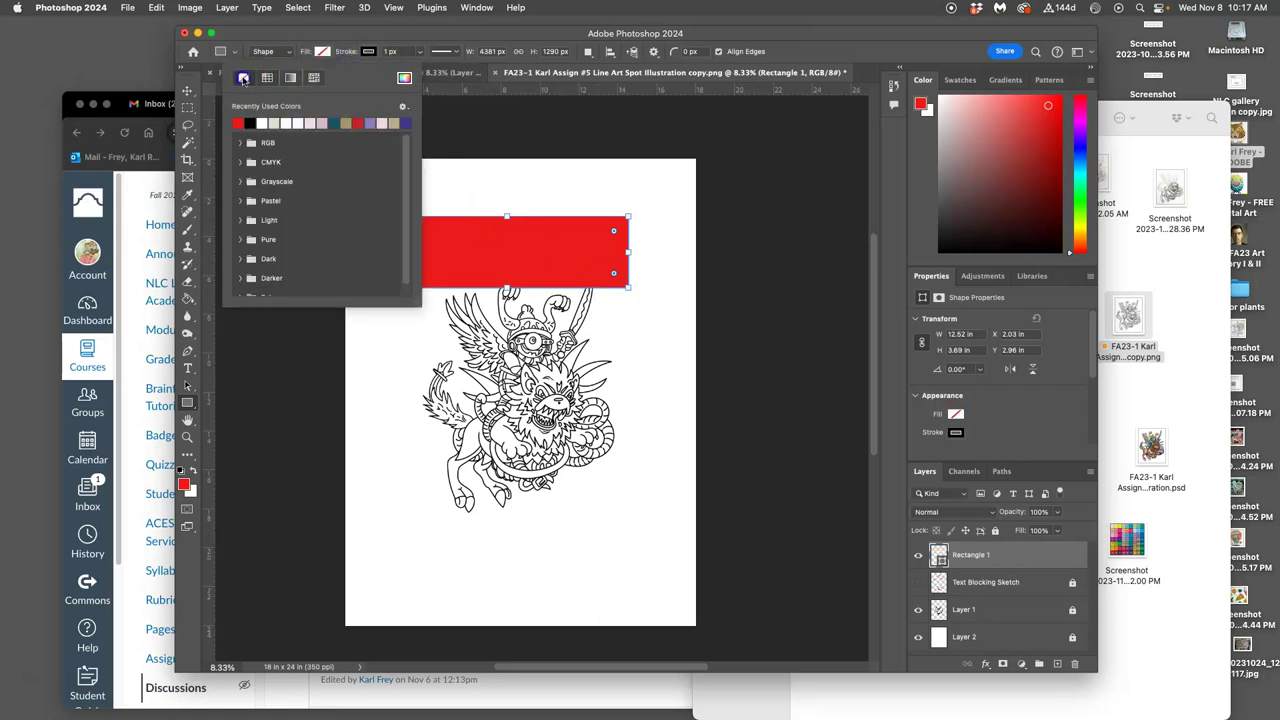
Give the rectangle a red stroke about 65.85 px wide.
left_click(368, 52)
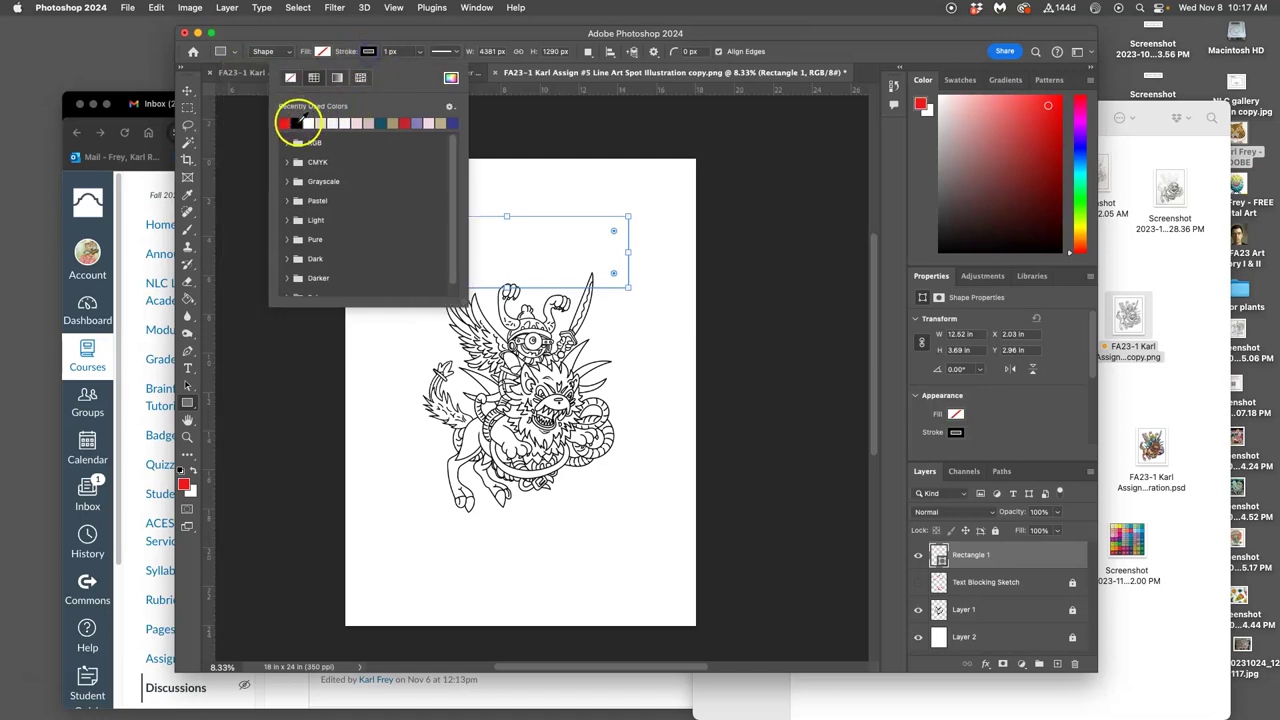
left_click(297, 122)
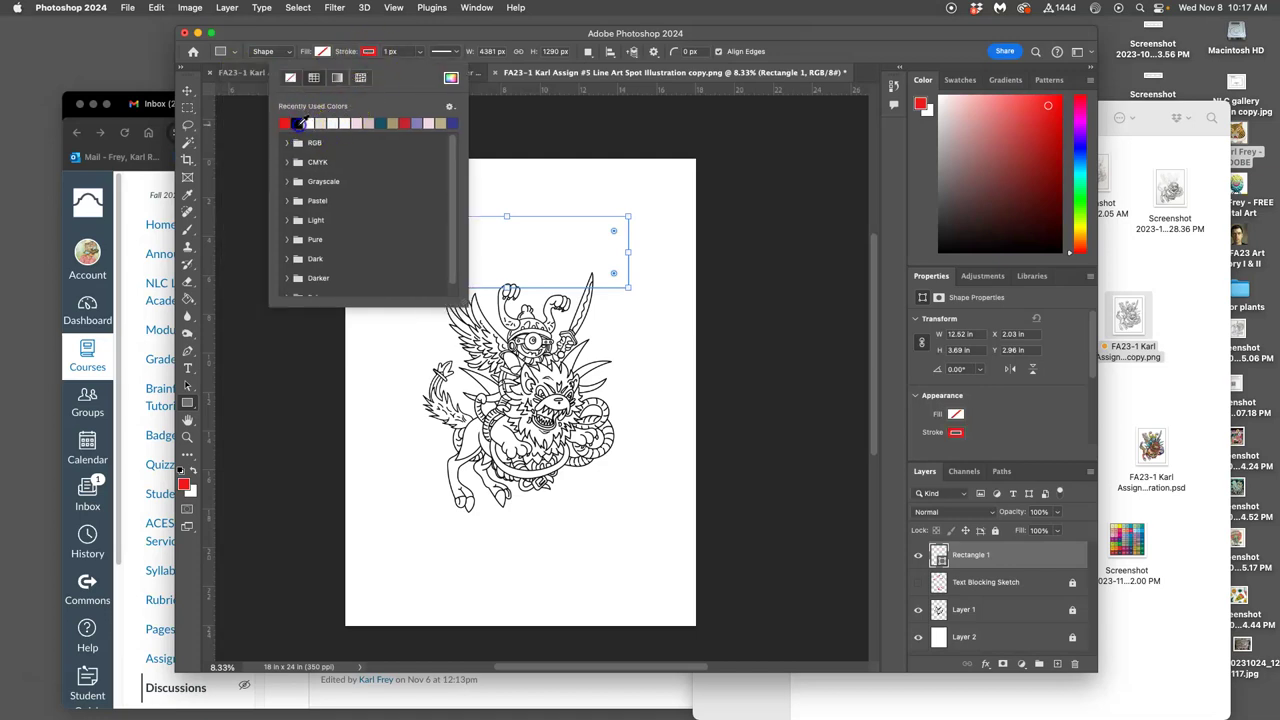
left_click(420, 51)
left_click_drag(417, 68, 433, 68)
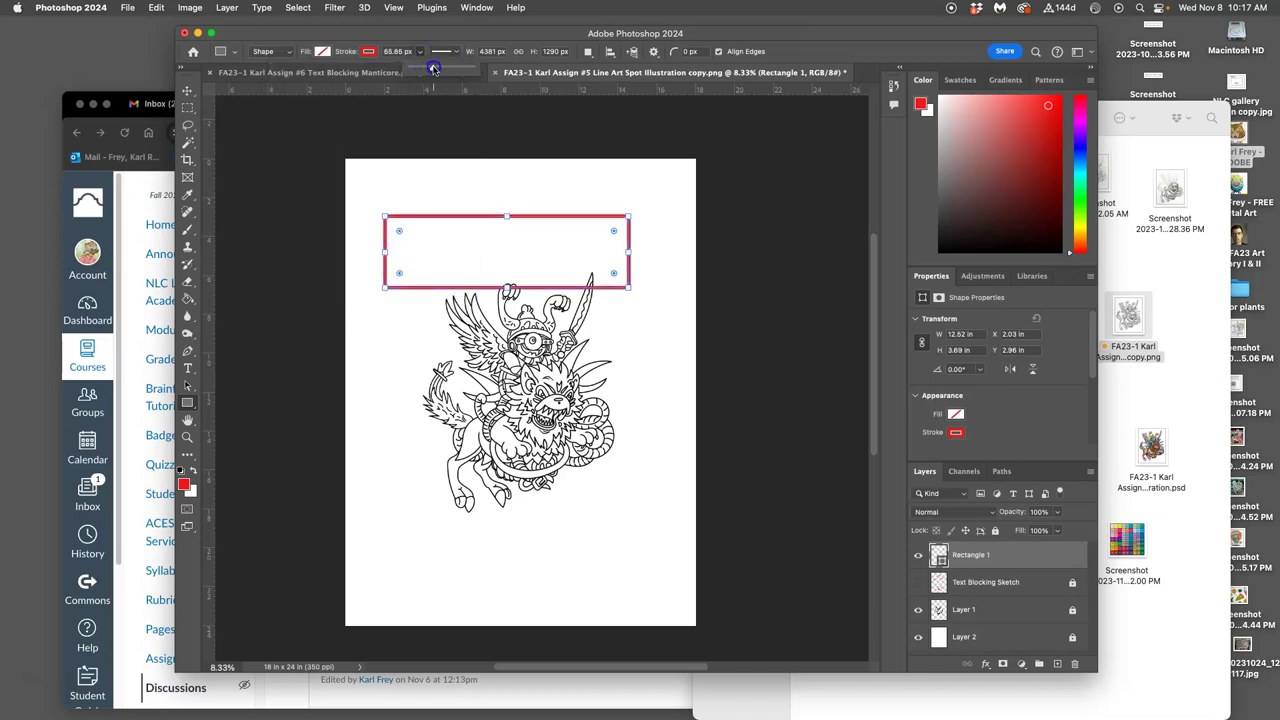
Move the rectangle over the manticore's head and rotate it about -19°.
left_click(187, 92)
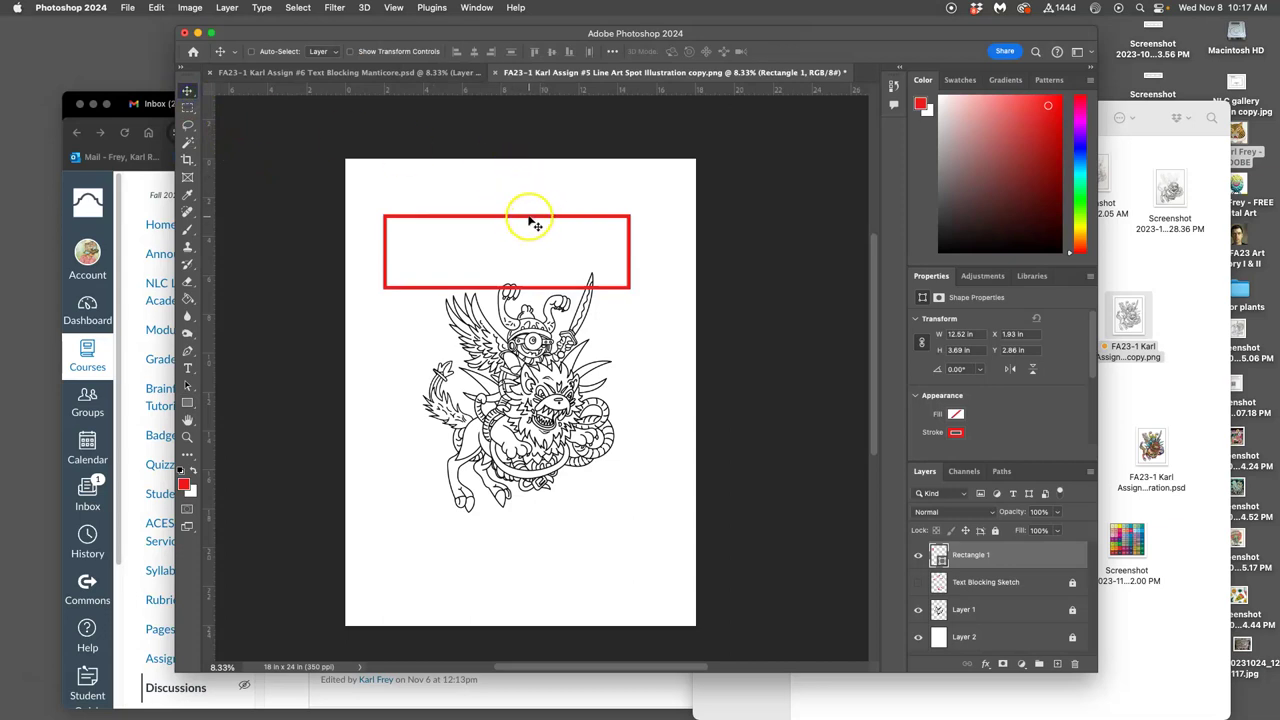
left_click_drag(533, 222, 547, 257)
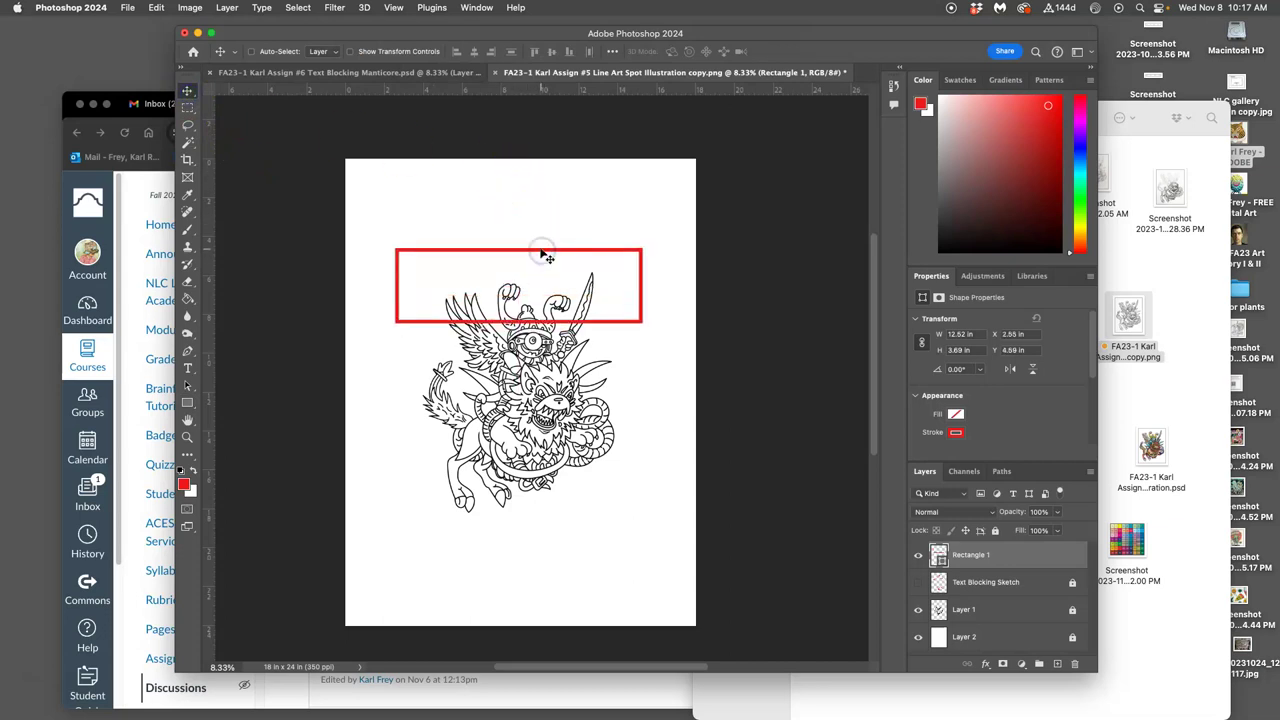
key("super+t")
left_click_drag(654, 250, 614, 217)
left_click_drag(554, 246, 529, 261)
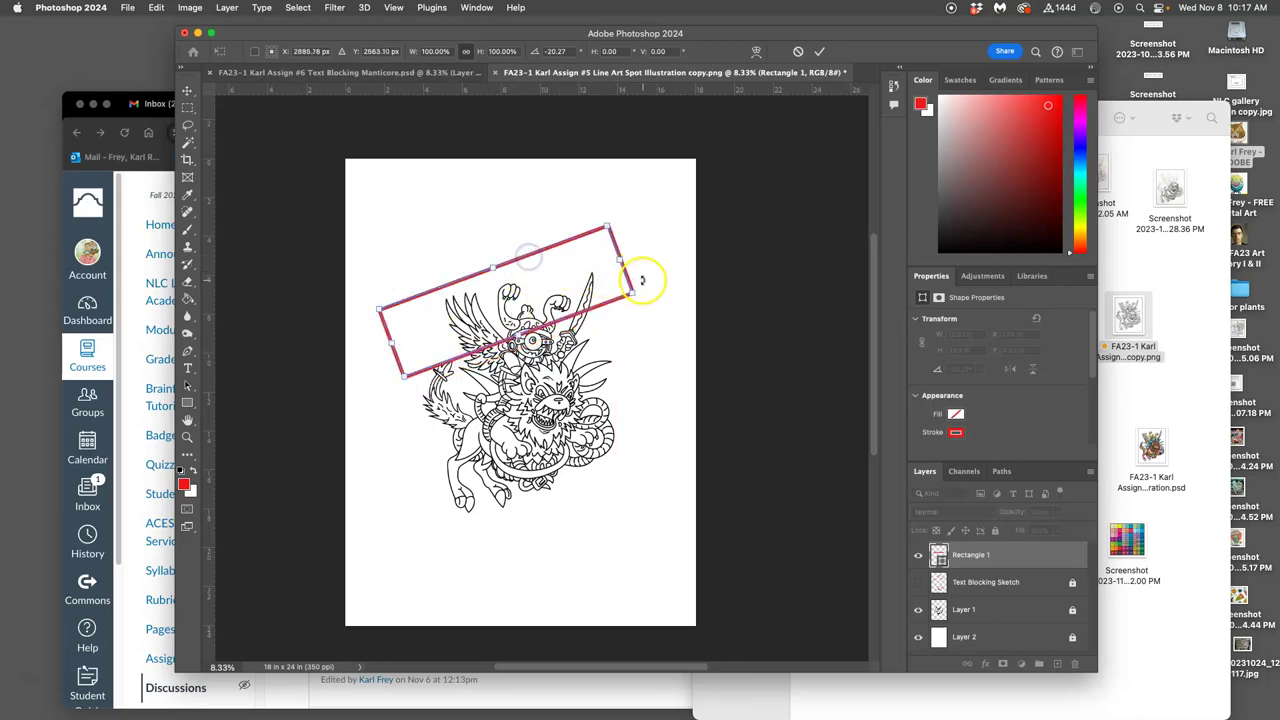
left_click_drag(642, 289, 638, 288)
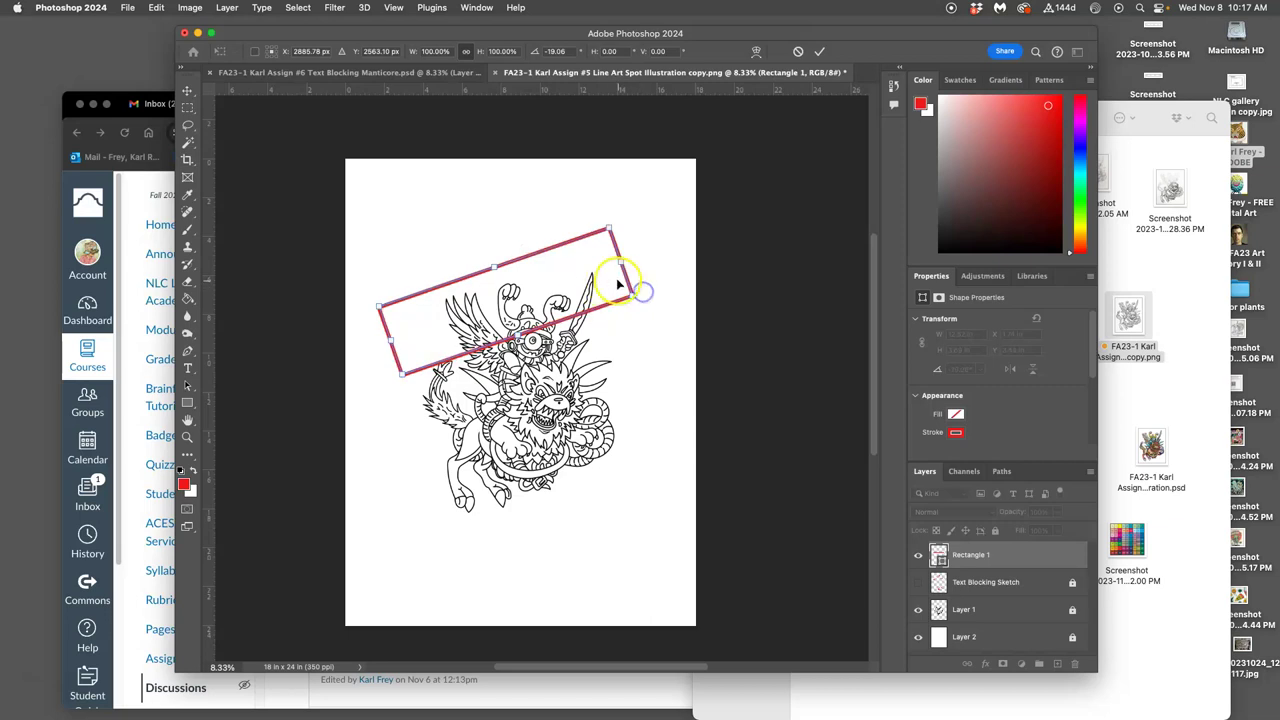
Warp the rectangle into an upward-arched banner and apply it as a regular path.
right_click(528, 260)
left_click(570, 361)
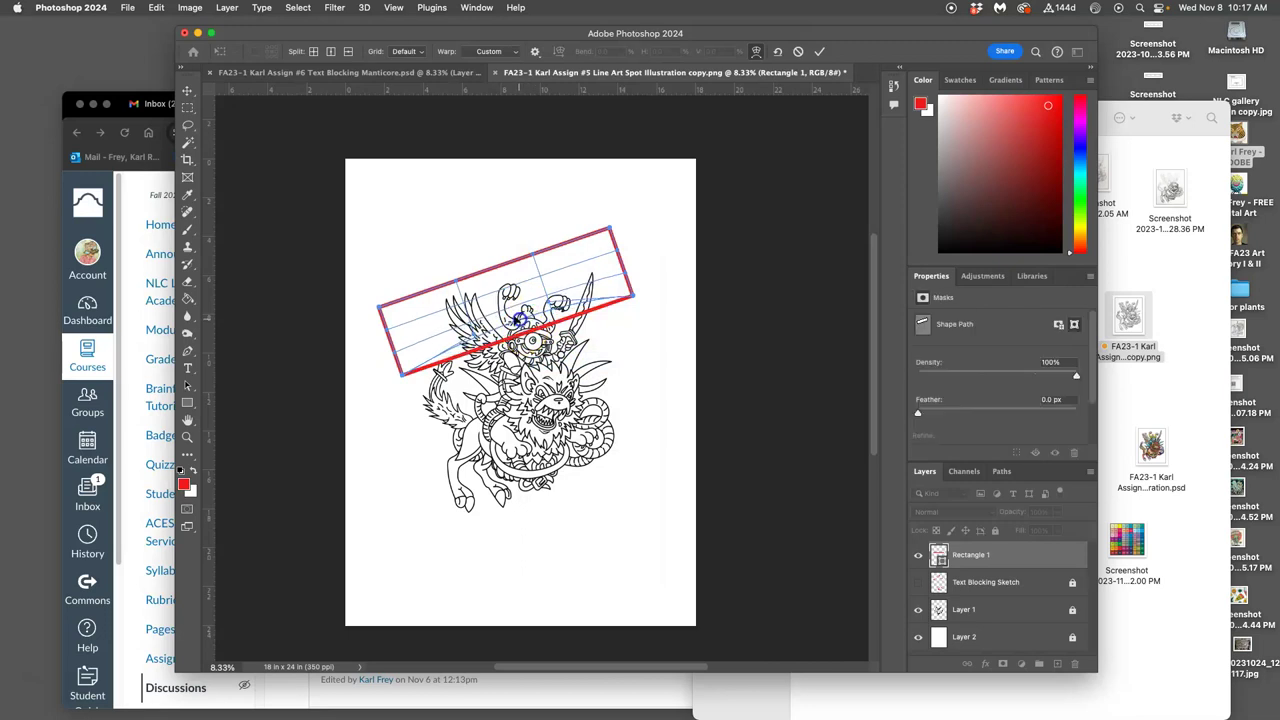
left_click_drag(519, 319, 499, 275)
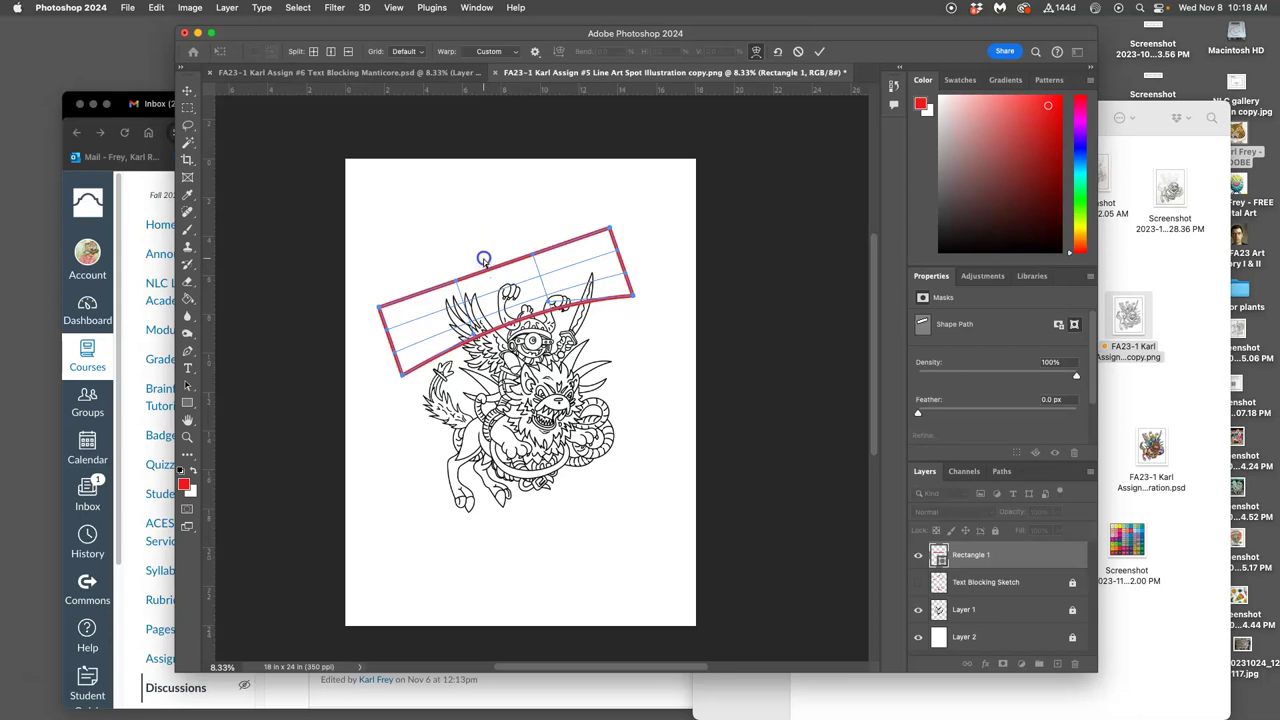
left_click_drag(487, 256, 448, 250)
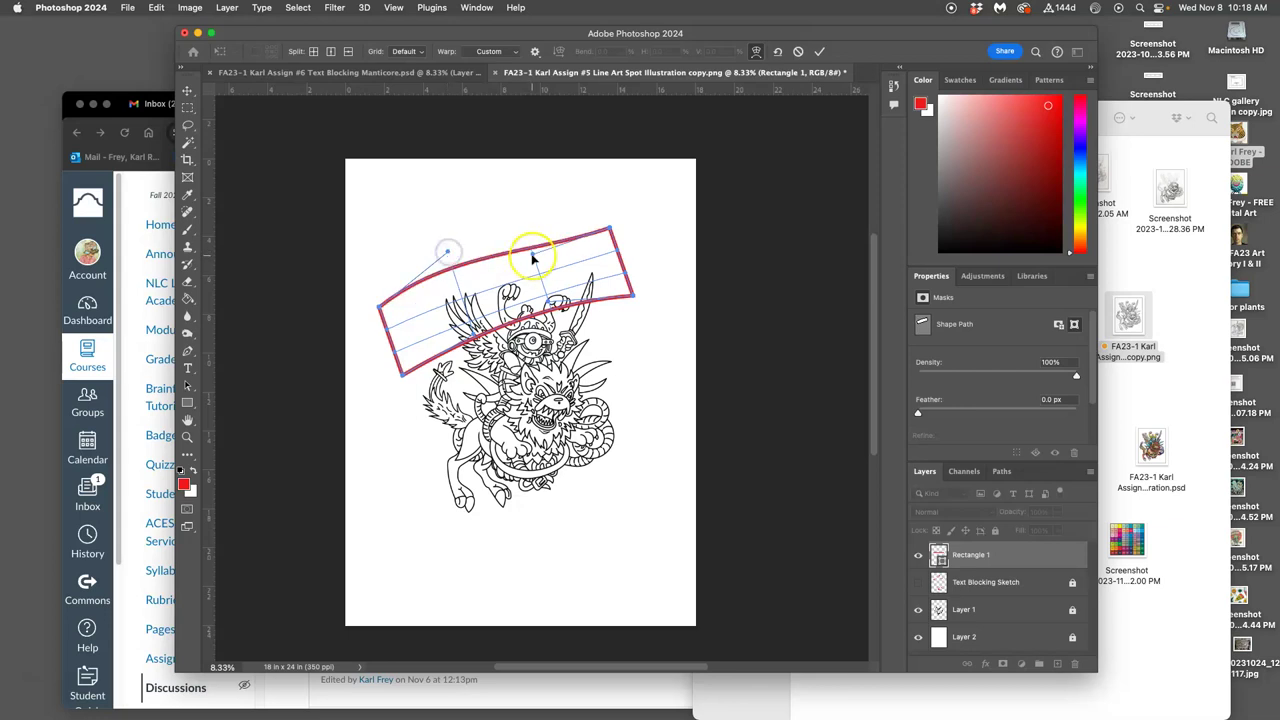
left_click_drag(533, 256, 522, 229)
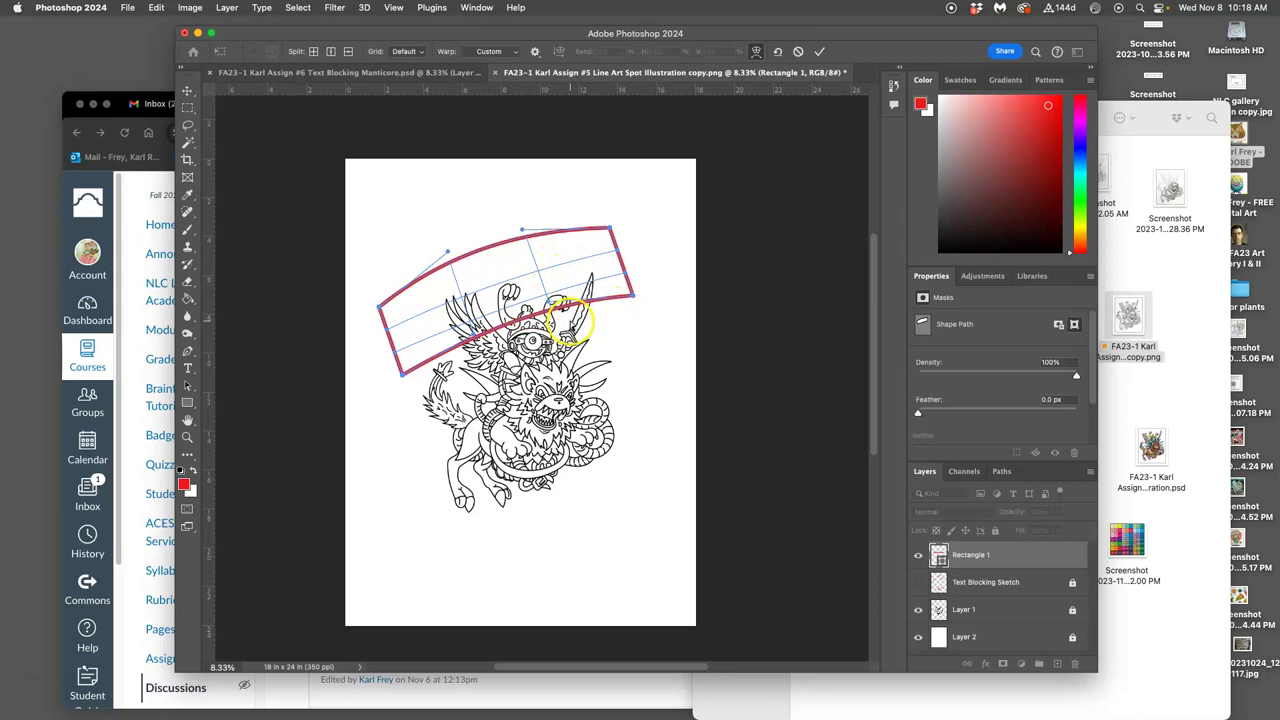
key("v")
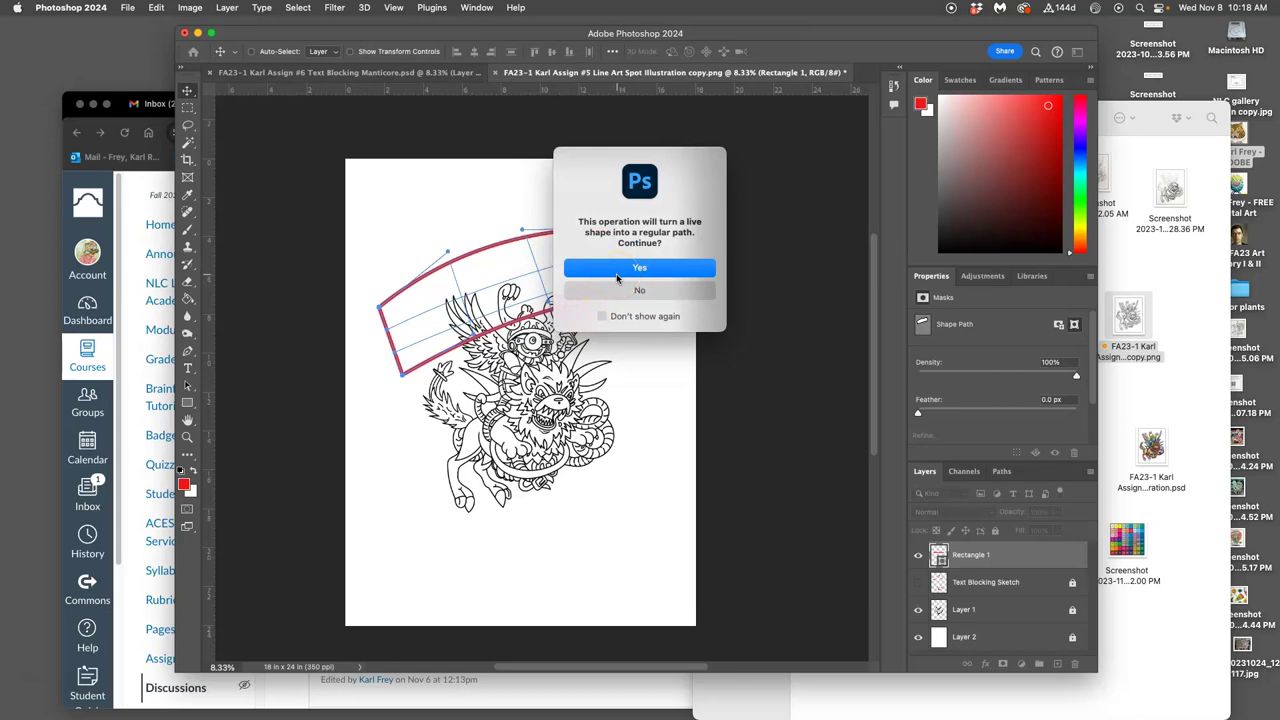
left_click(618, 270)
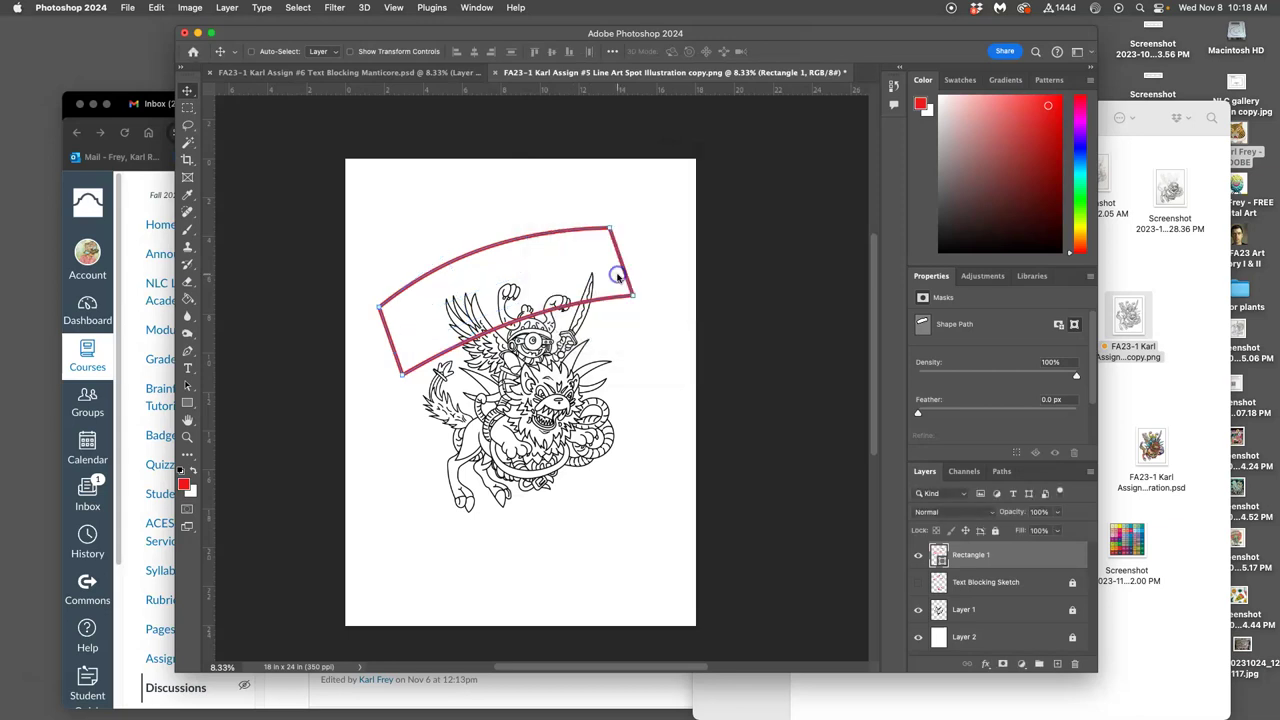
mouse_move(640, 305)
left_mouse_down()
mouse_move(651, 294)
mouse_move(617, 238)
mouse_move(646, 277)
mouse_move(540, 282)
mouse_move(551, 251)
mouse_move(597, 226)
mouse_move(614, 234)
left_mouse_up()
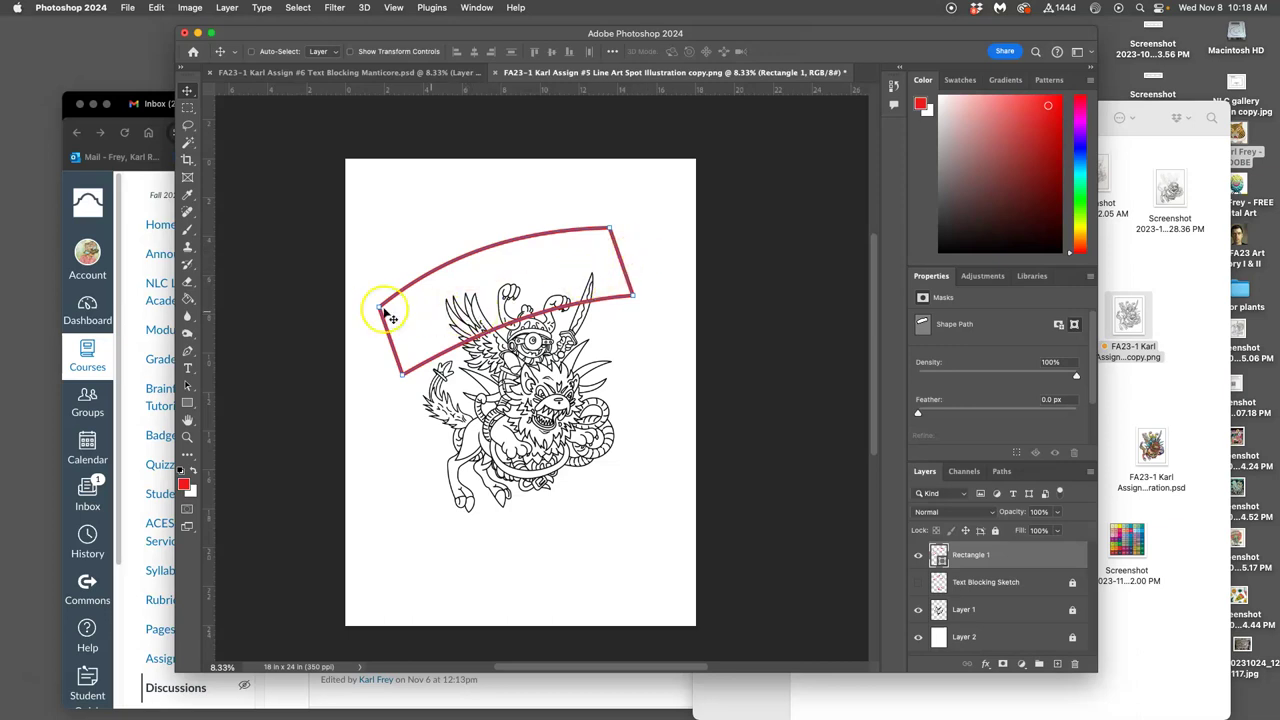
left_click(190, 126)
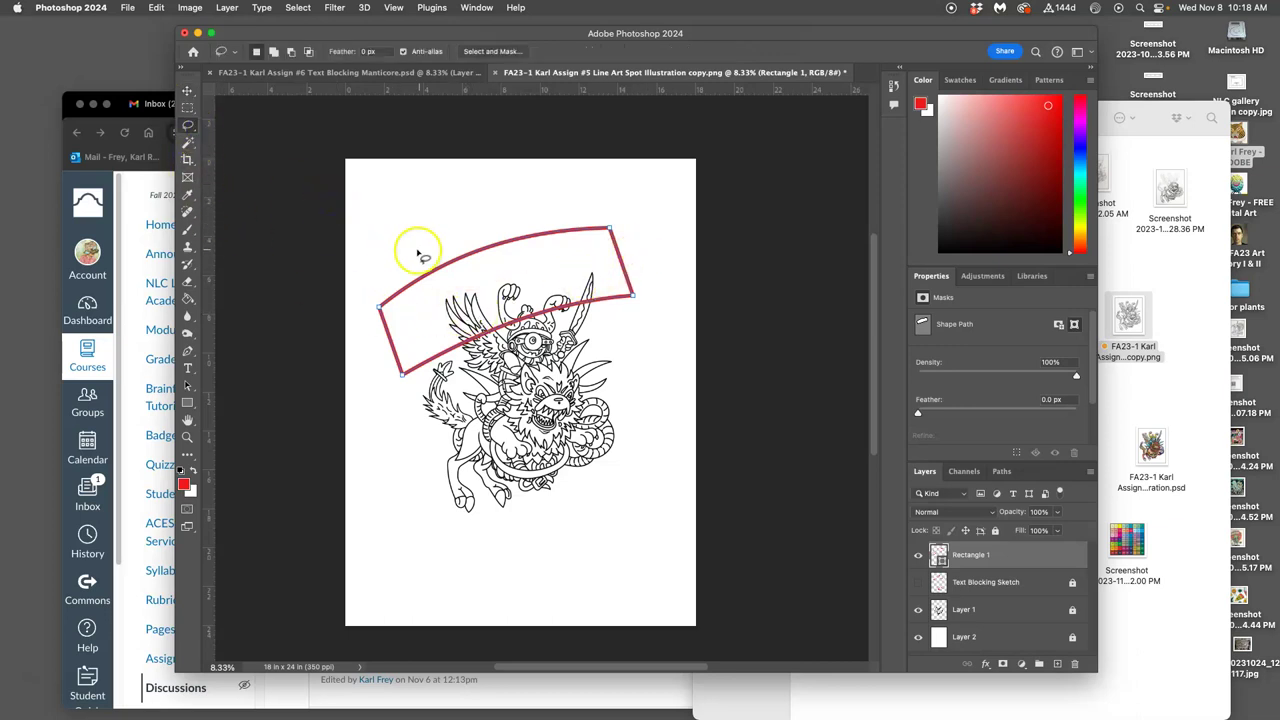
left_click(466, 256)
Duplicate the red banner and flip the copy horizontally.
key("super+j")
key("super+t")
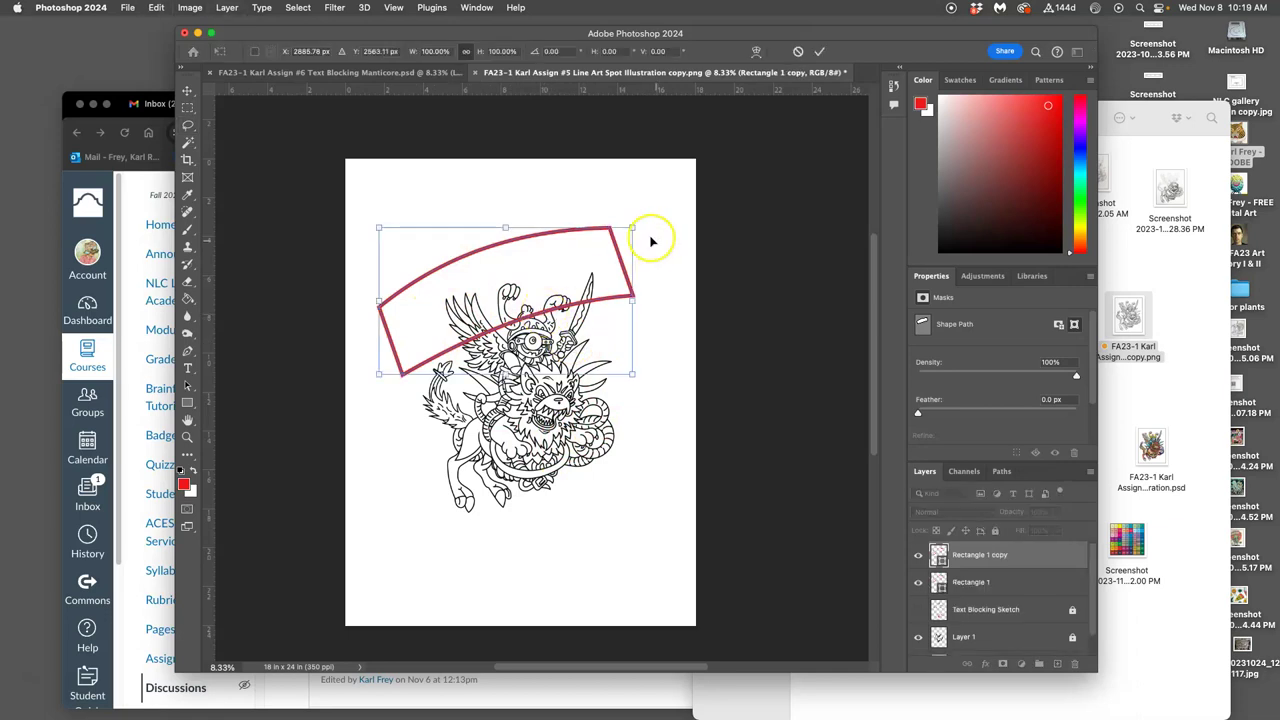
right_click(497, 246)
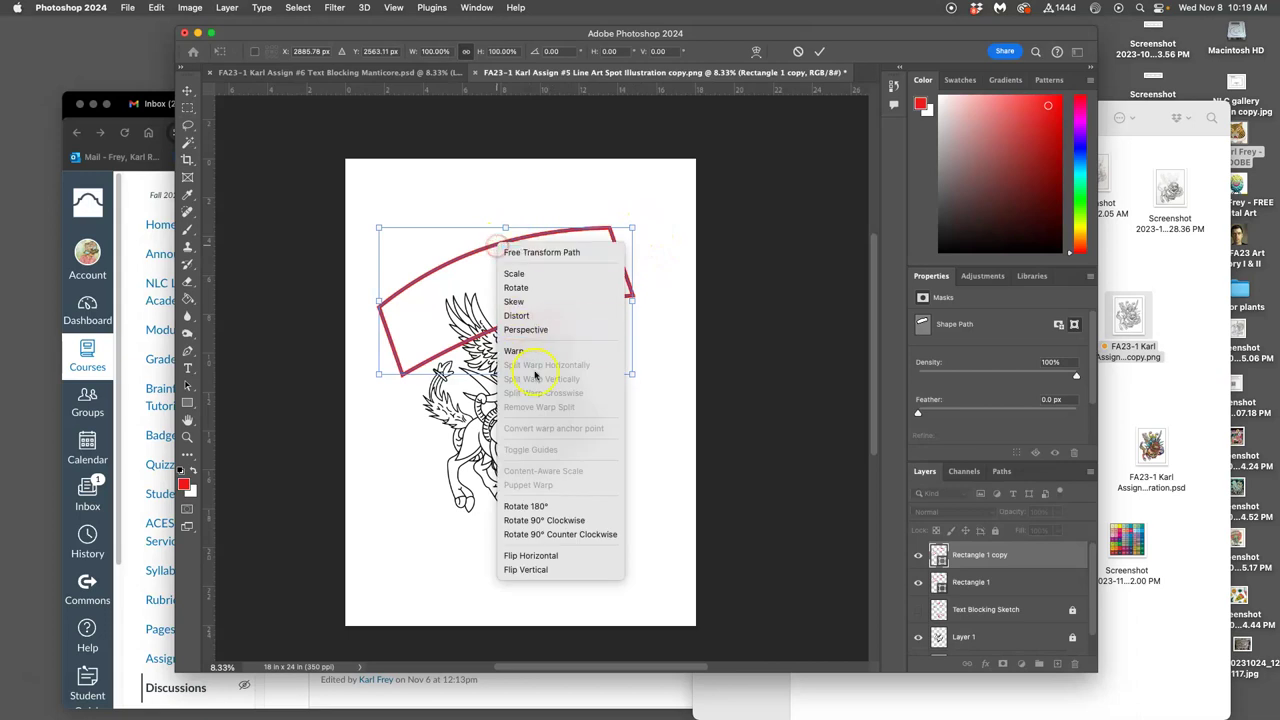
left_click(531, 555)
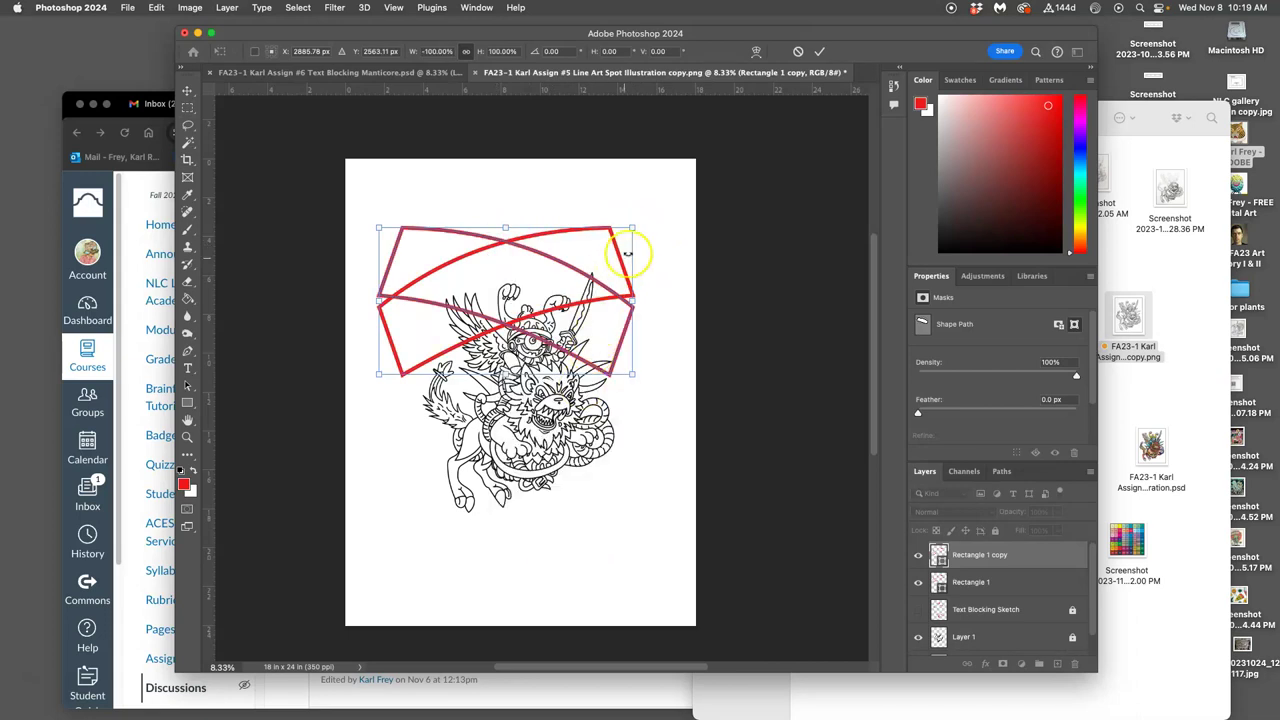
Rotate the copy about -40°, scale it to 78%, commit it below the manticore, and dismiss the clipboard alert.
left_click_drag(640, 217, 458, 423)
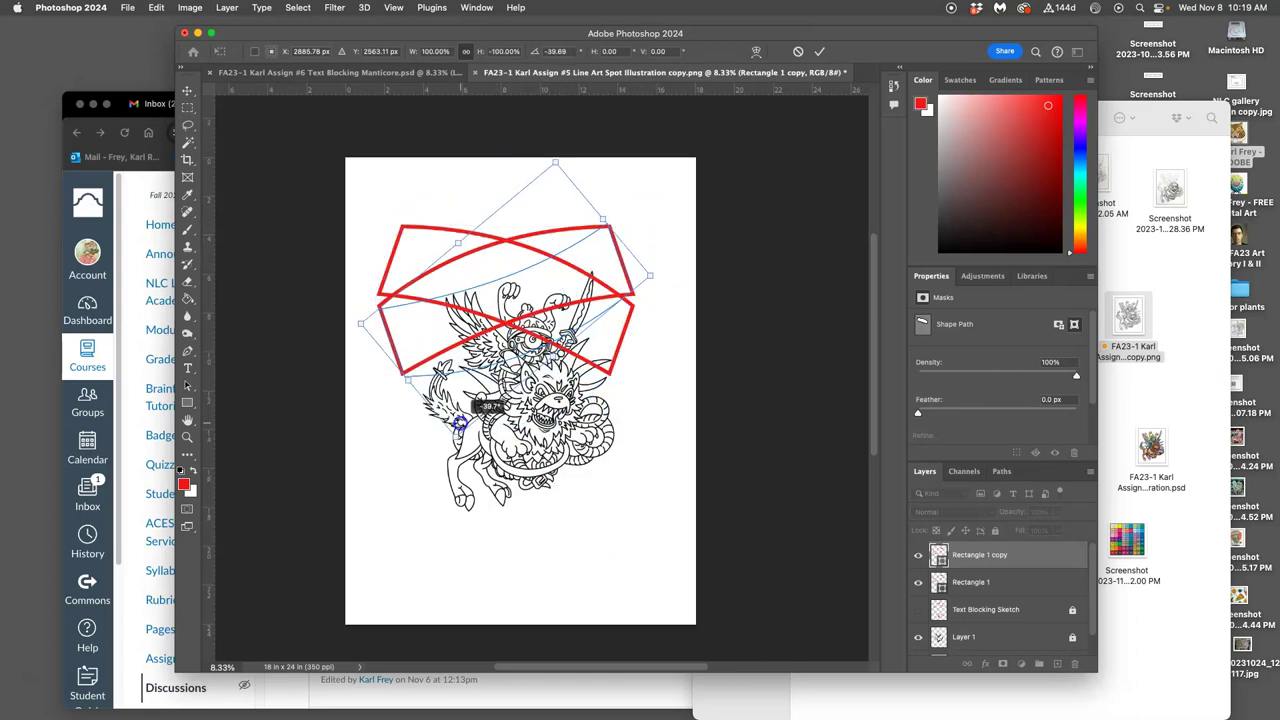
left_click_drag(553, 163, 523, 248)
left_click_drag(525, 315, 572, 464)
left_click_drag(672, 471, 583, 478)
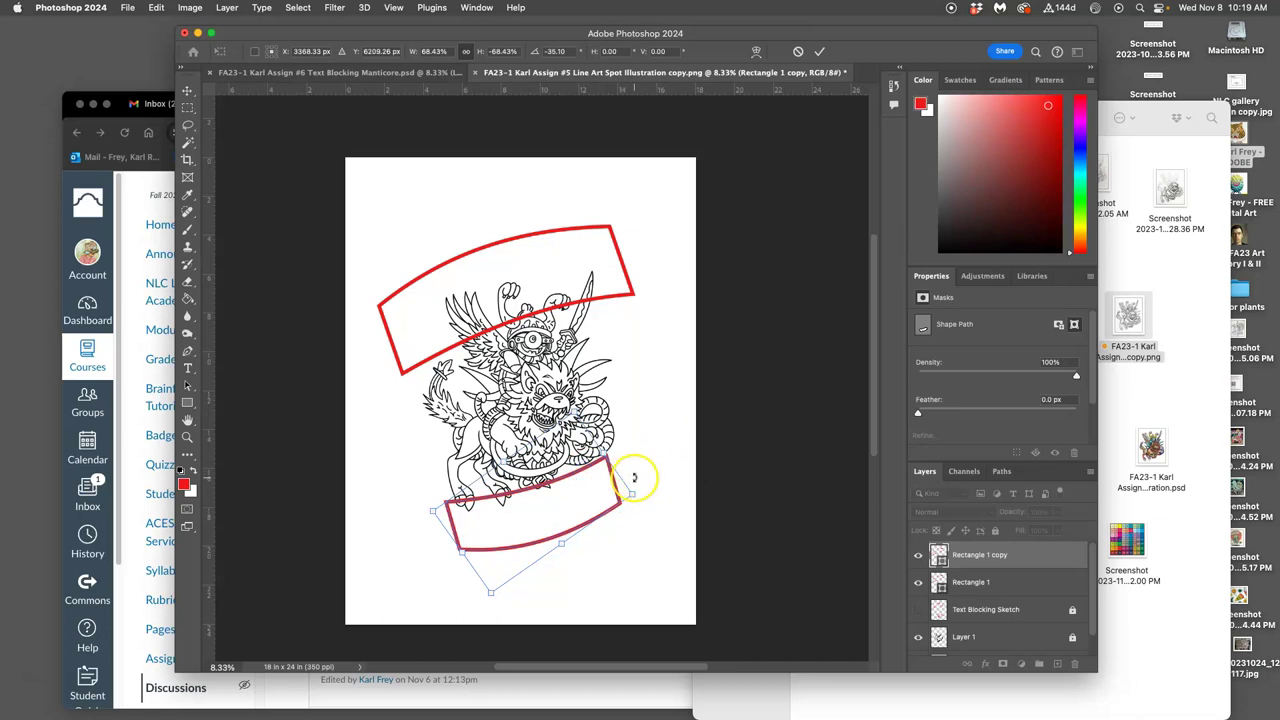
key("Return")
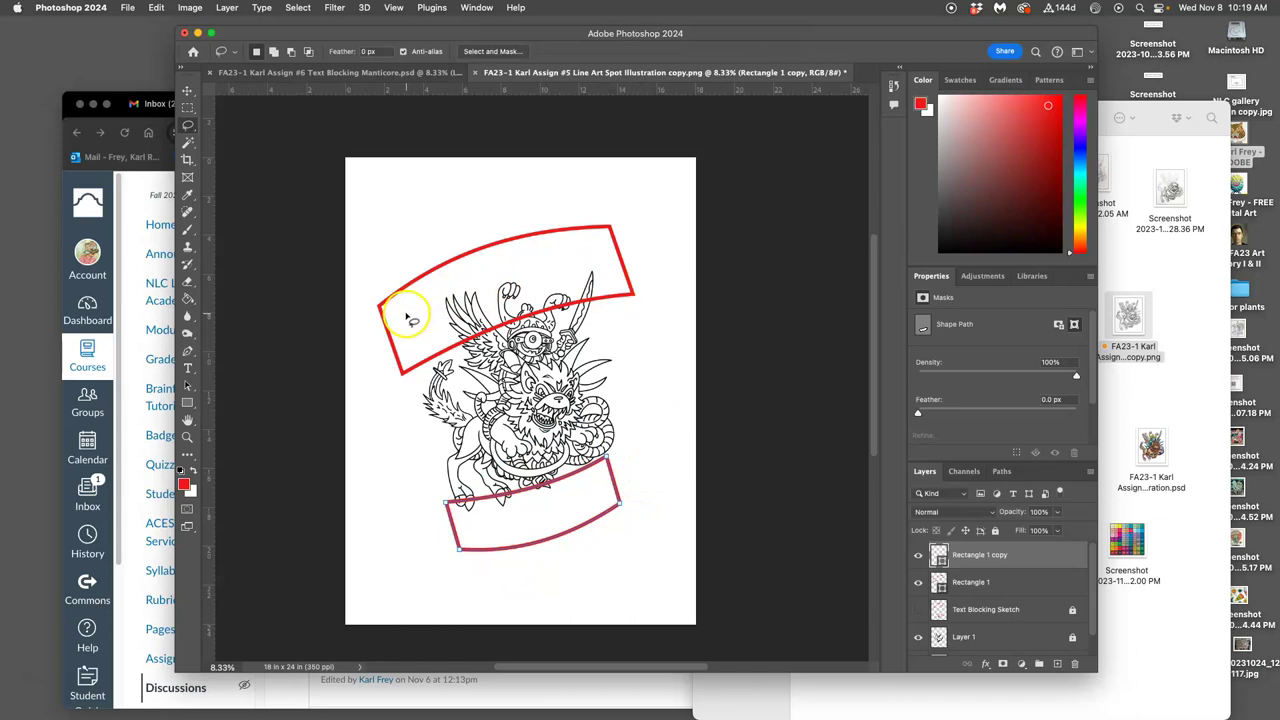
left_click(145, 187)
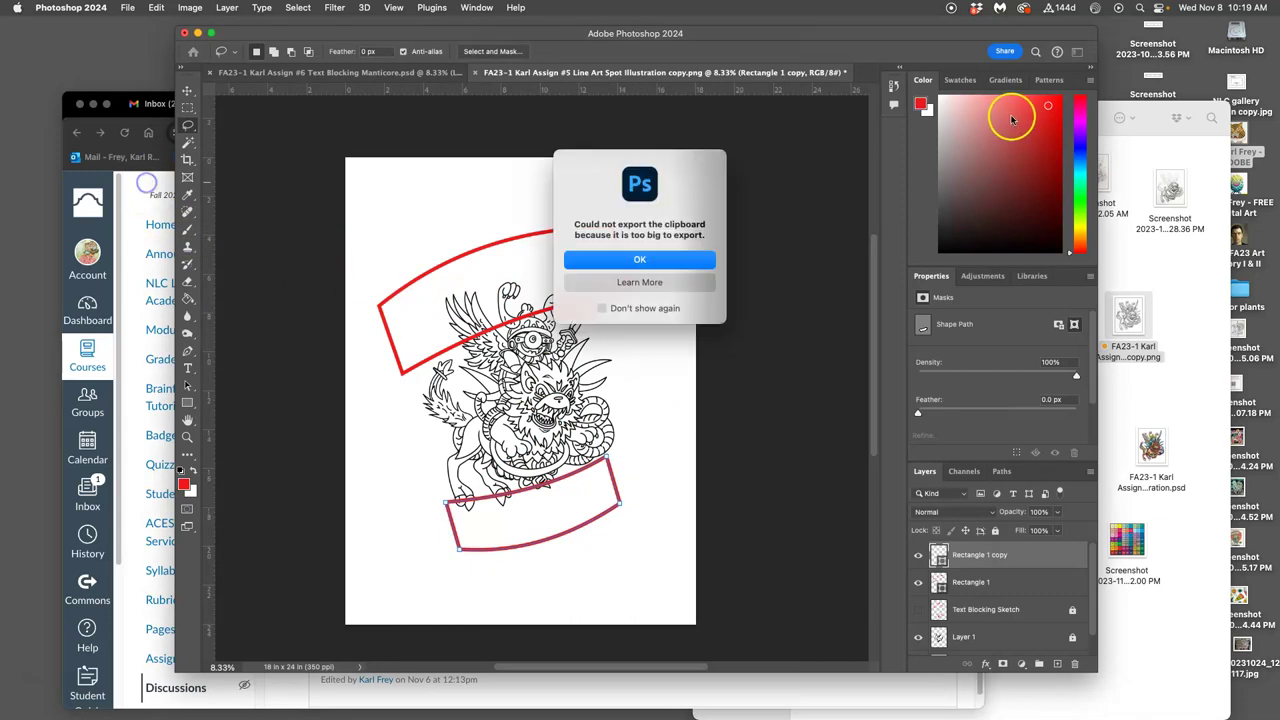
left_click(654, 262)
Search Google Images for 'vintage tattoe banner flash art' in a new tab.
left_click(135, 203)
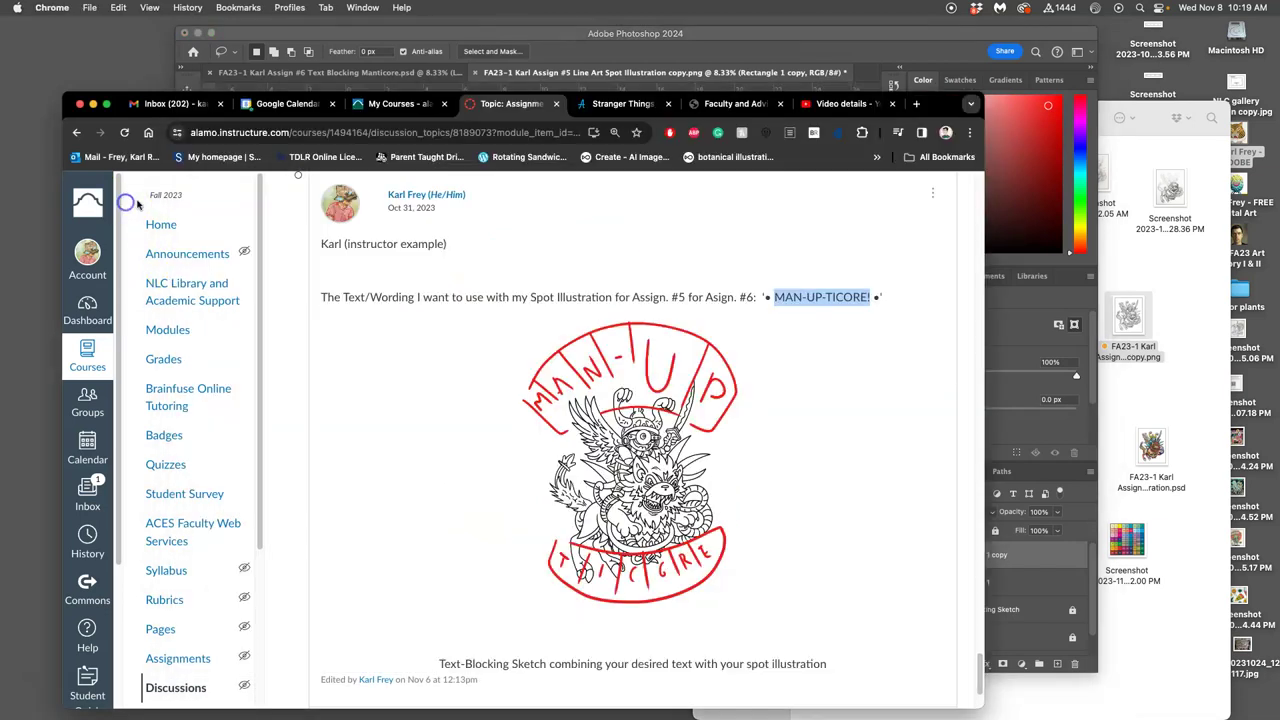
left_click(916, 104)
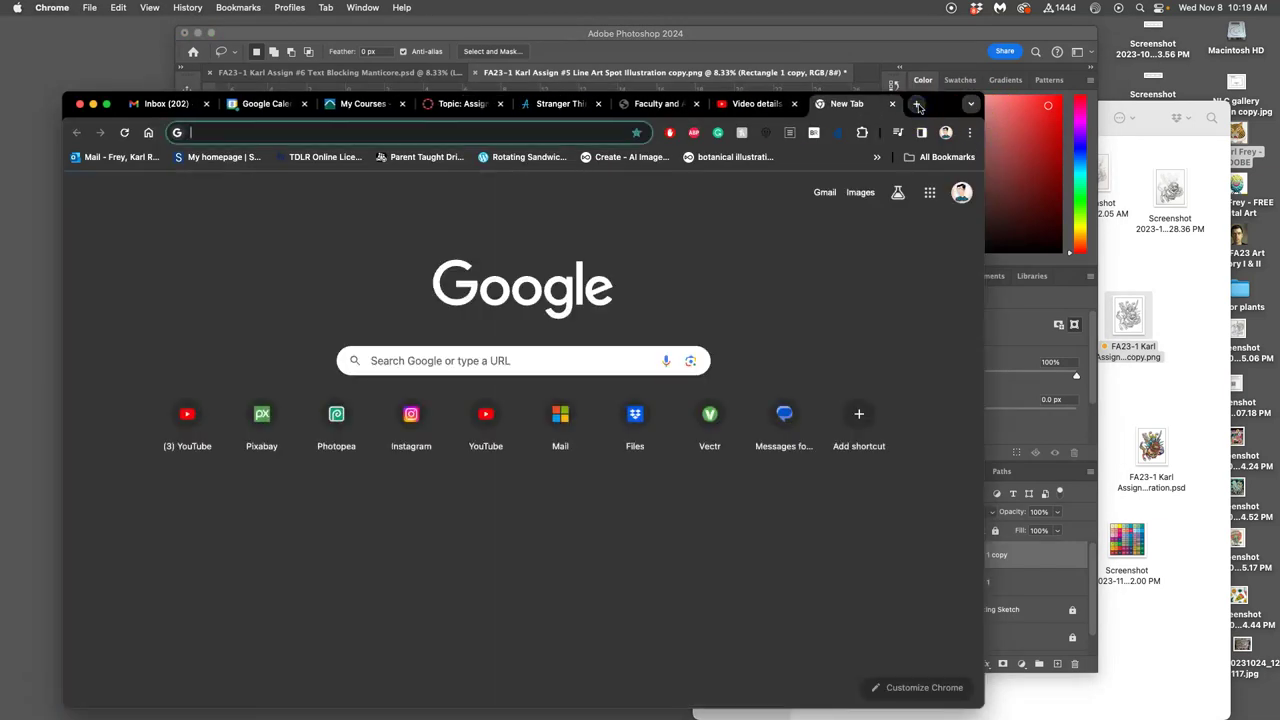
type("vintage")
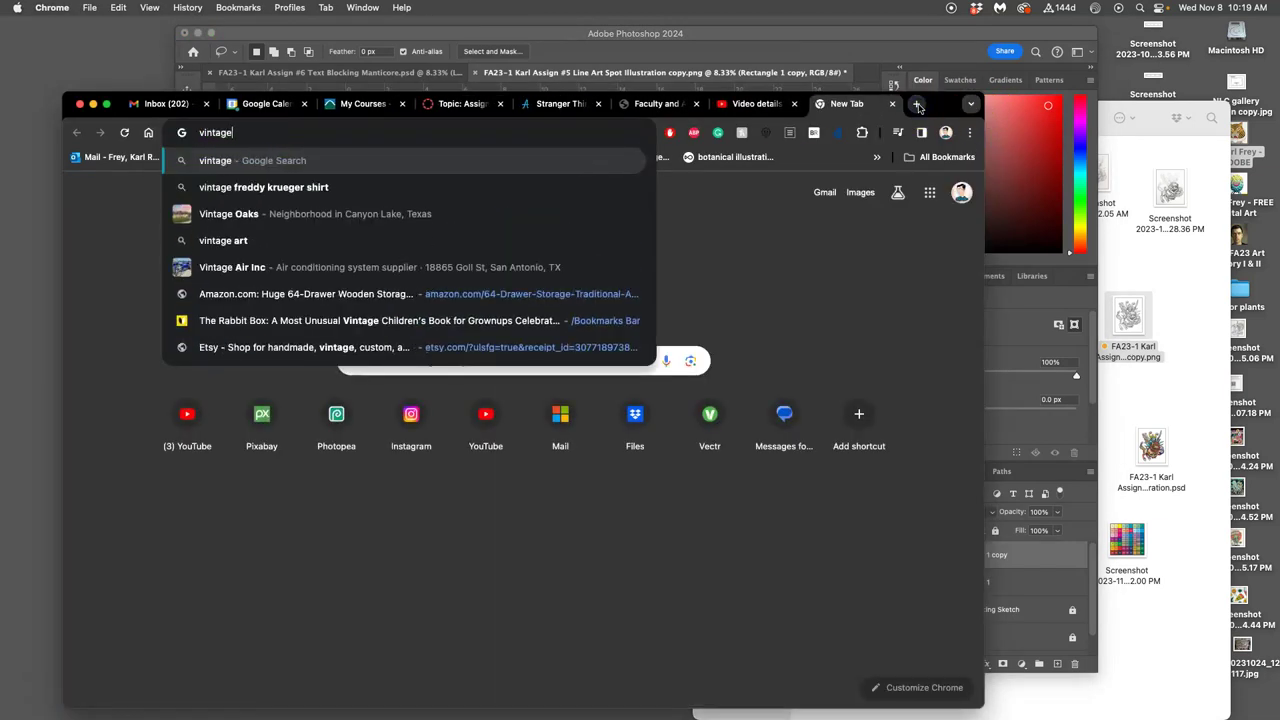
type(" tattoe banner ")
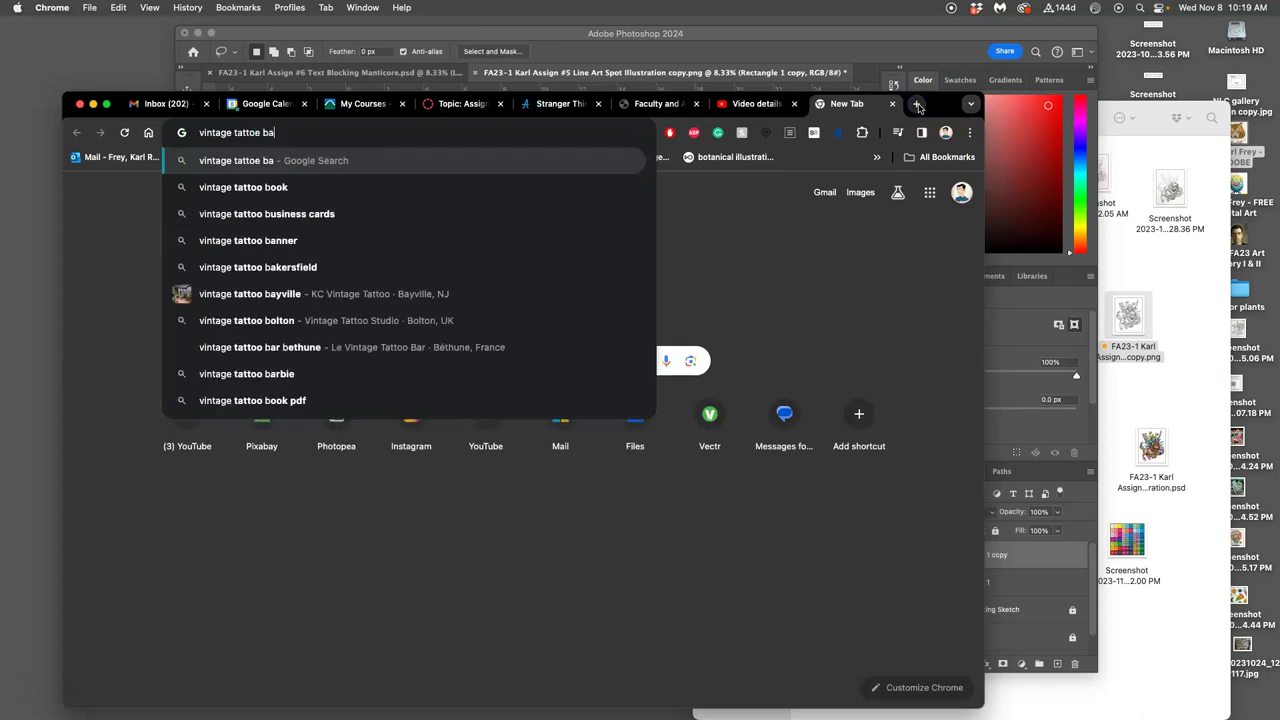
type("flash art")
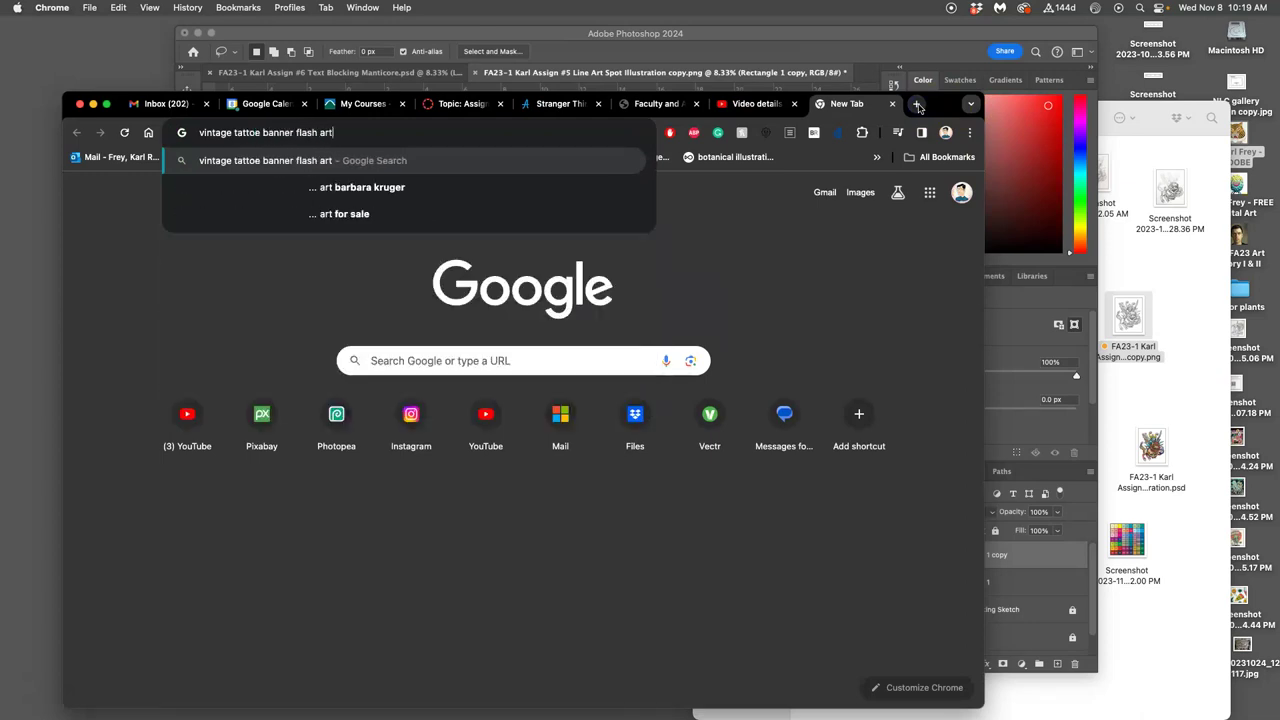
key("Return")
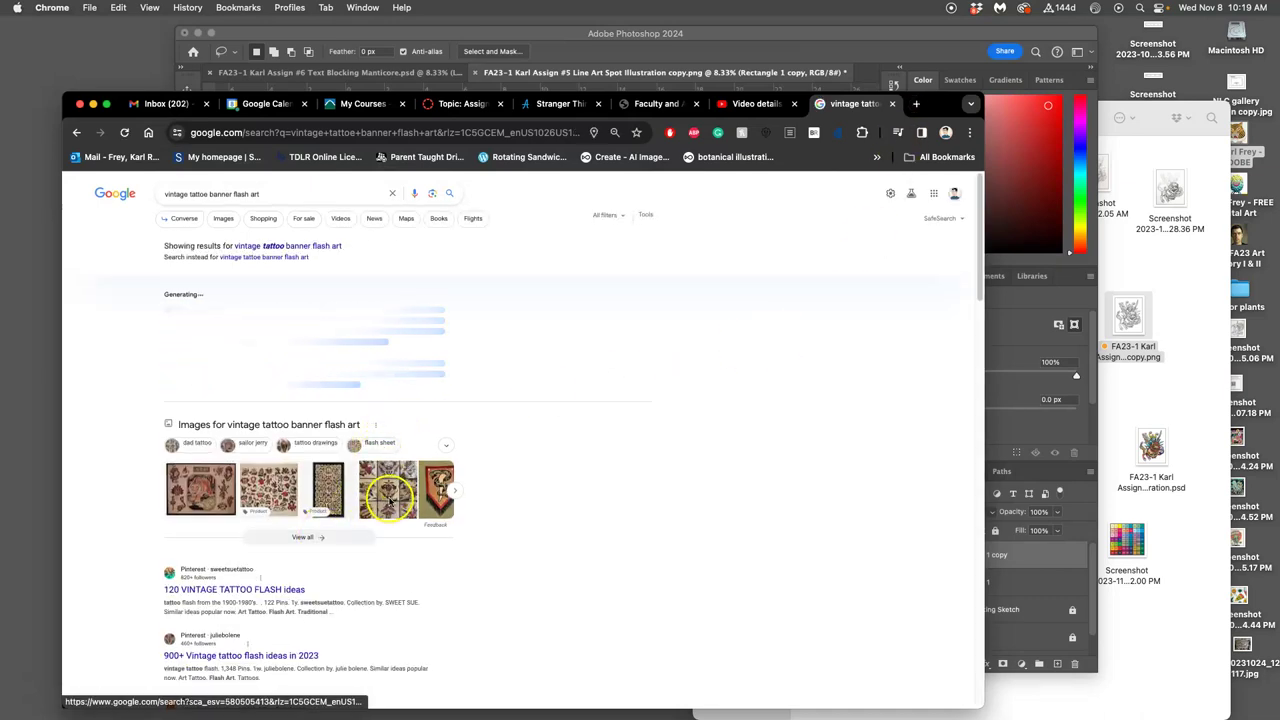
left_click(224, 219)
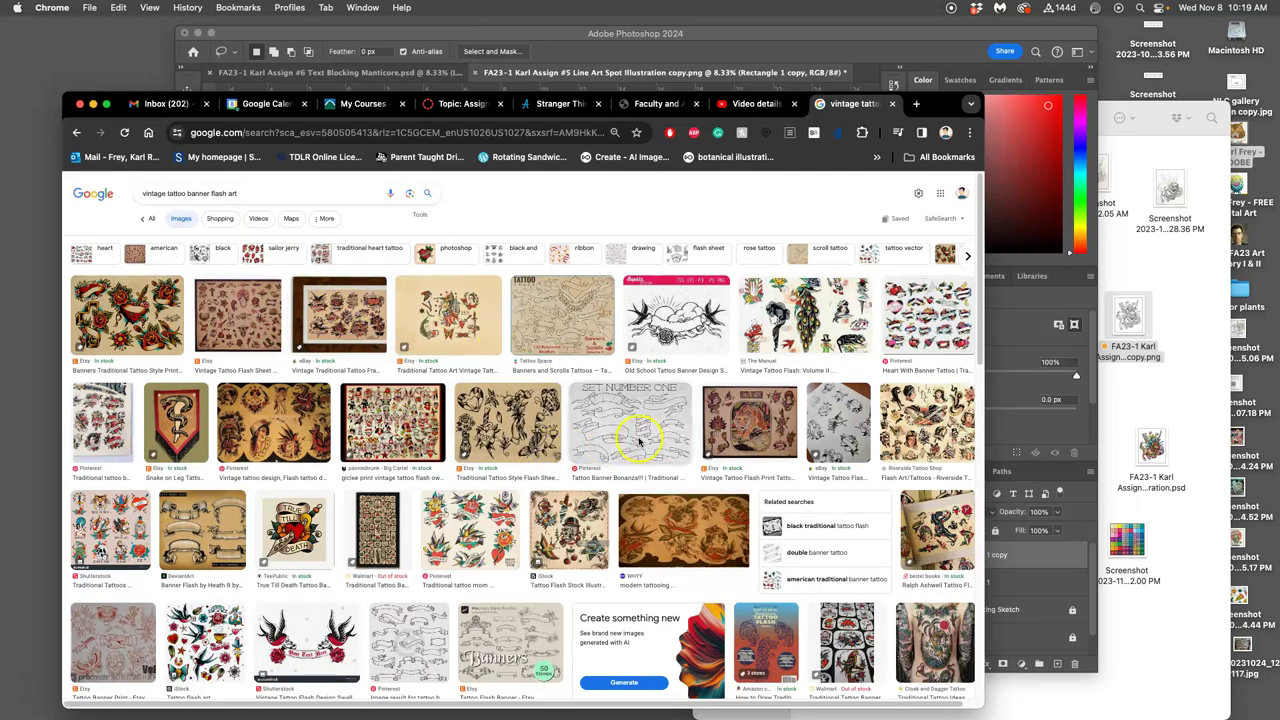
Preview banner references, from the swallow flash sheet to the Roller Derby heart banner sticker.
scroll(470, 490, "down", 1)
left_click(470, 490)
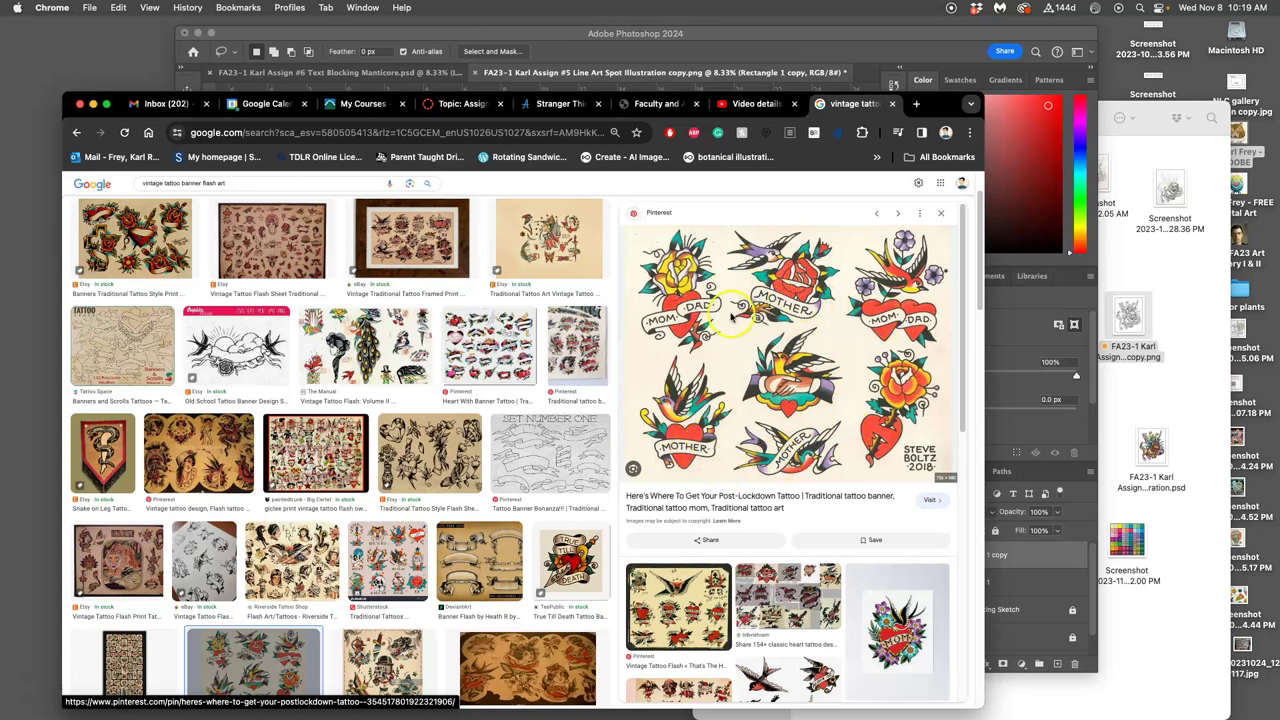
left_click(576, 558)
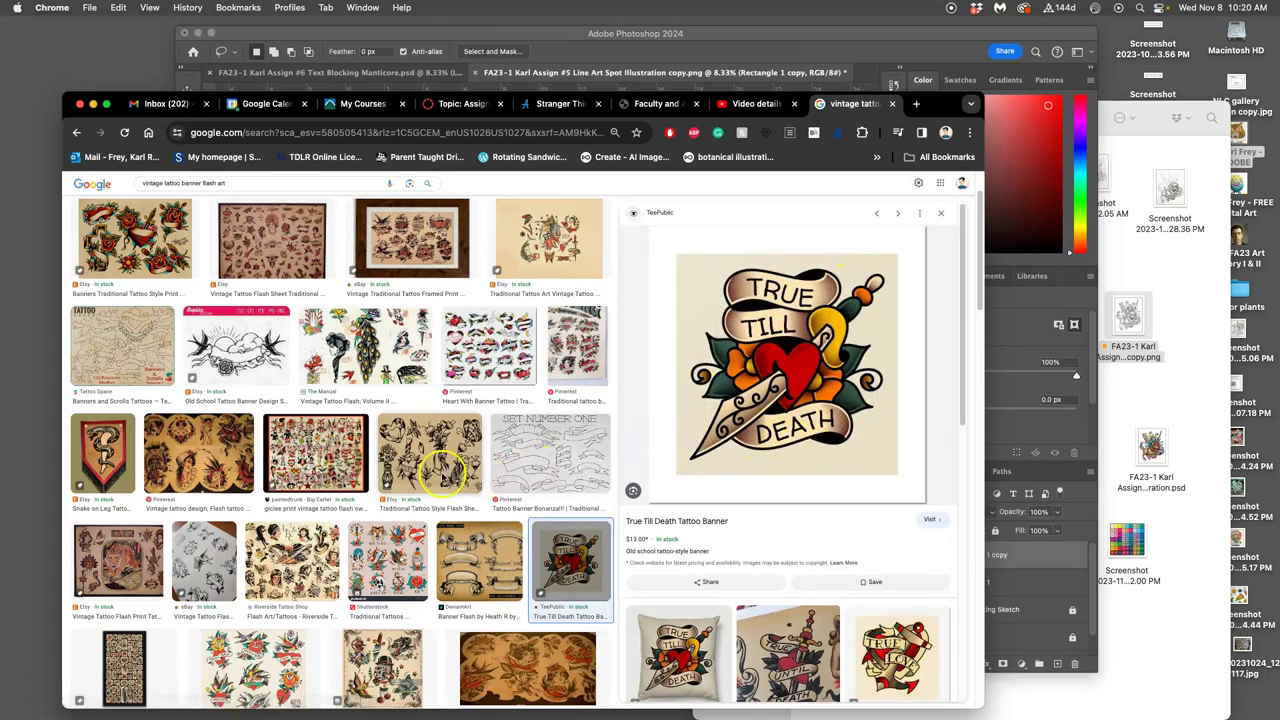
scroll(315, 455, "down", 1)
left_click(253, 615)
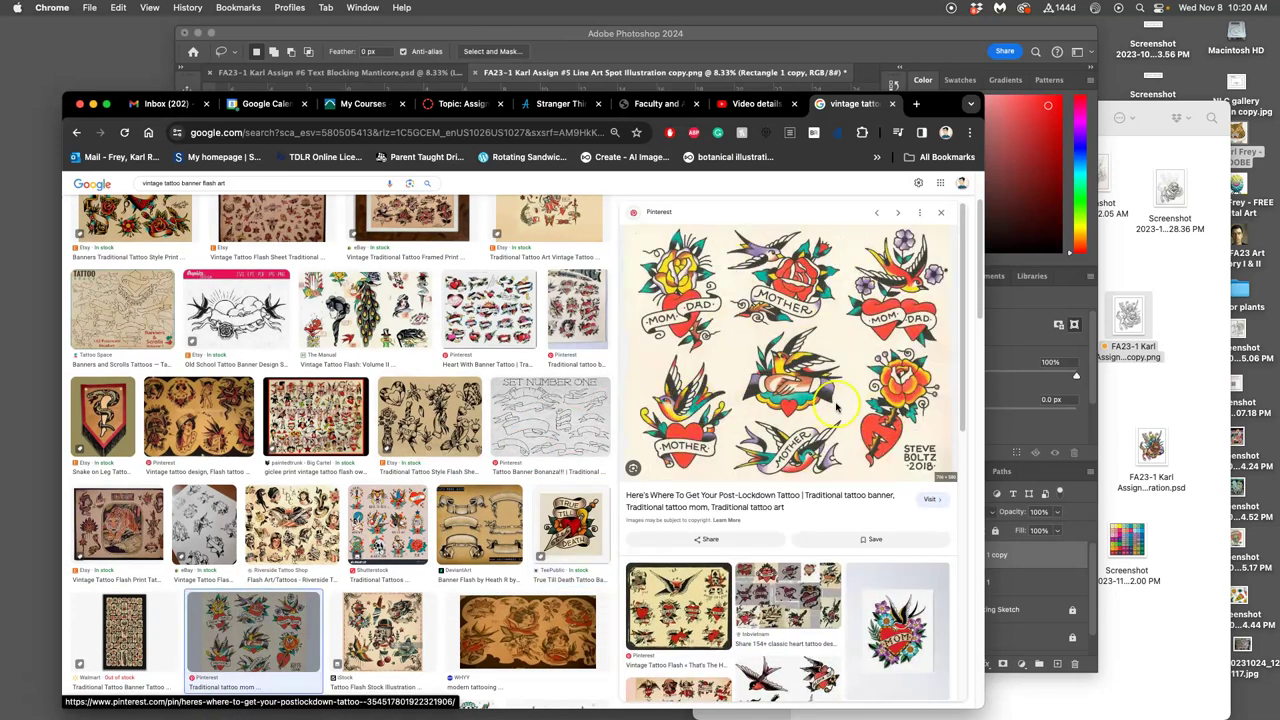
scroll(490, 435, "down", 5)
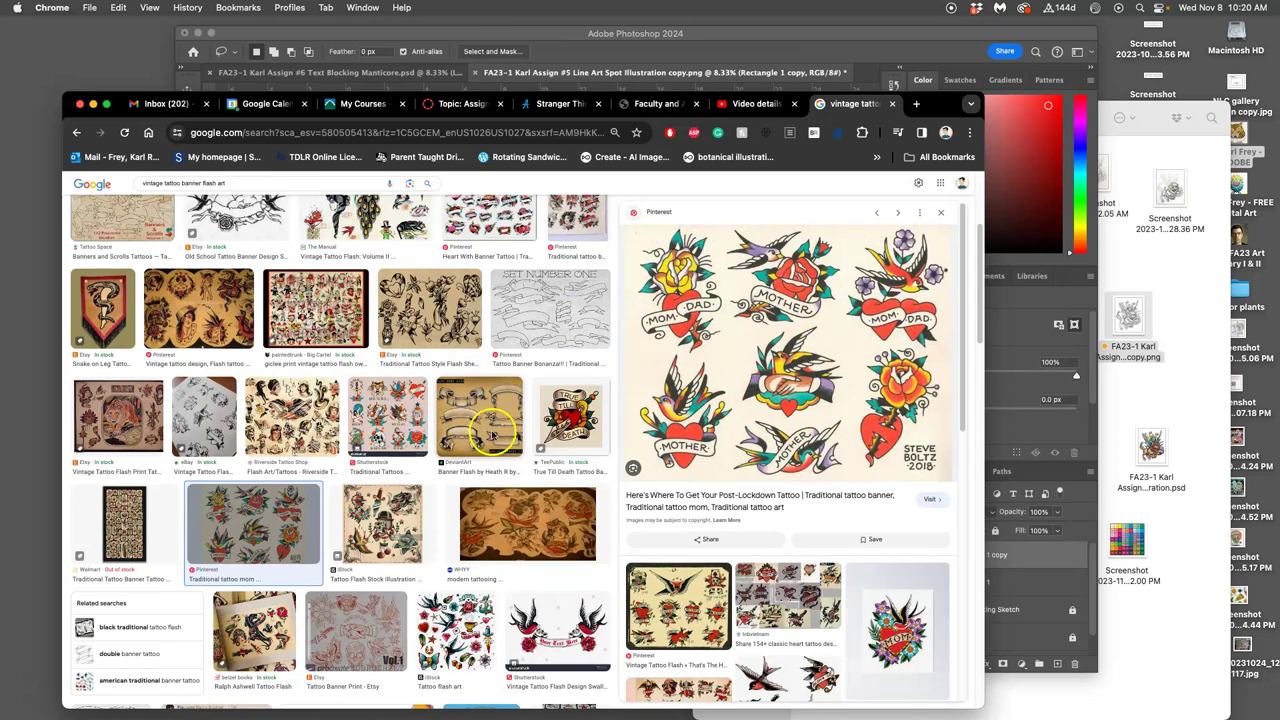
scroll(490, 435, "down", 2)
left_click(480, 295)
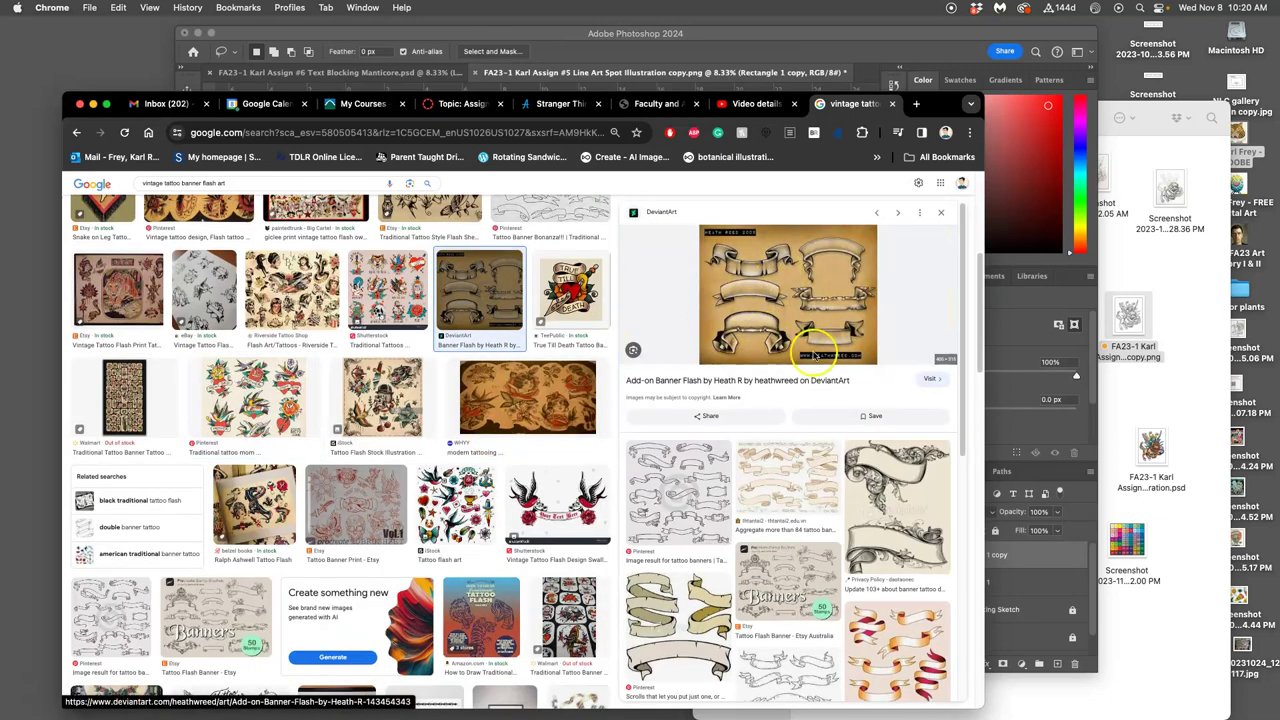
scroll(443, 580, "down", 5)
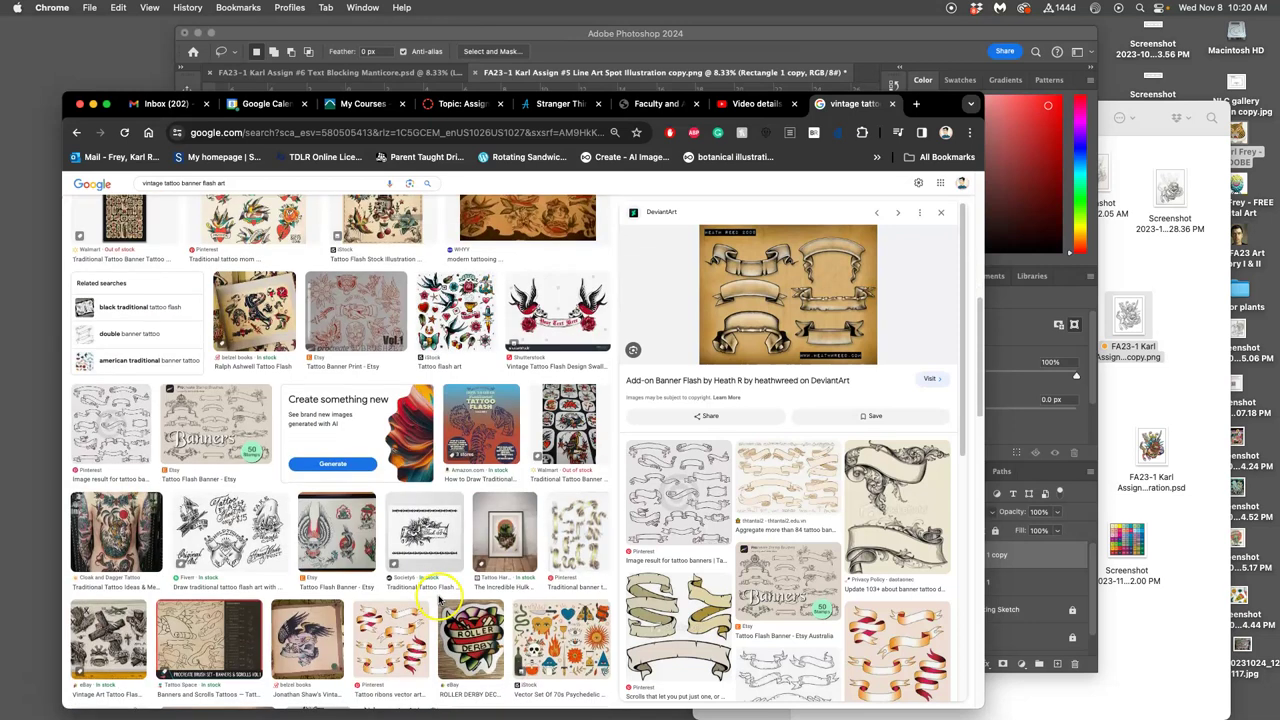
left_click(410, 645)
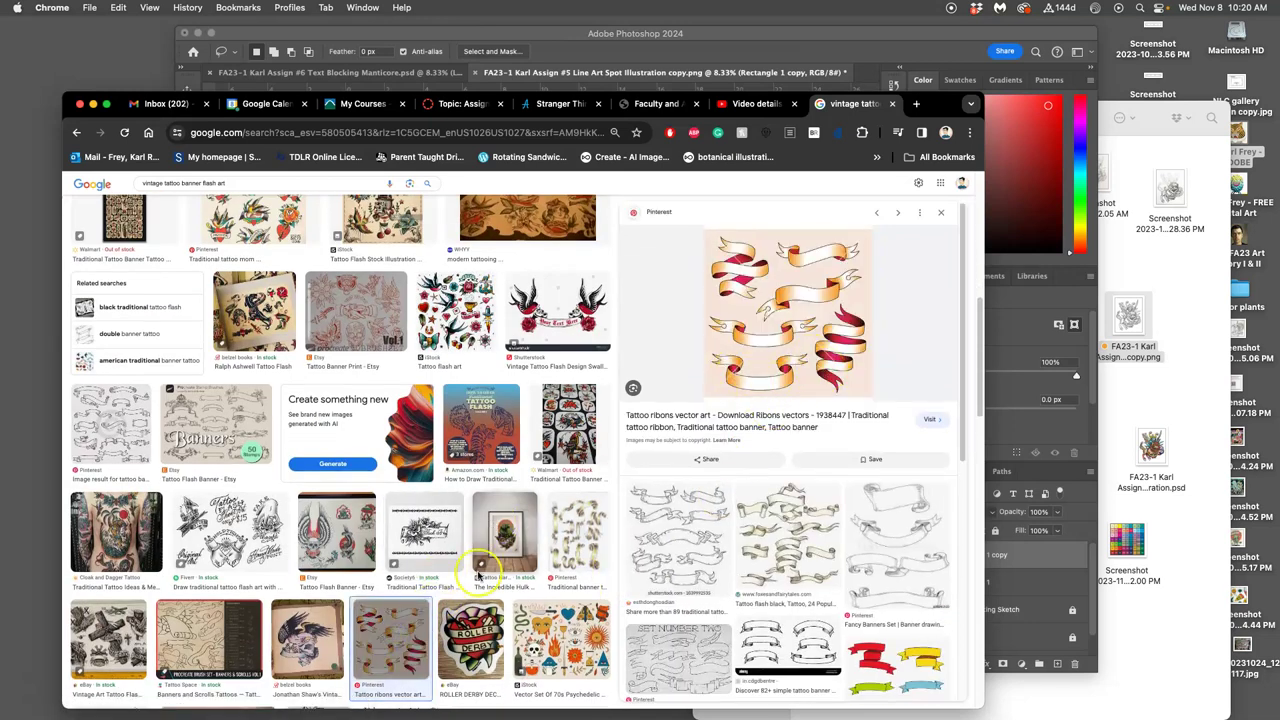
left_click(470, 640)
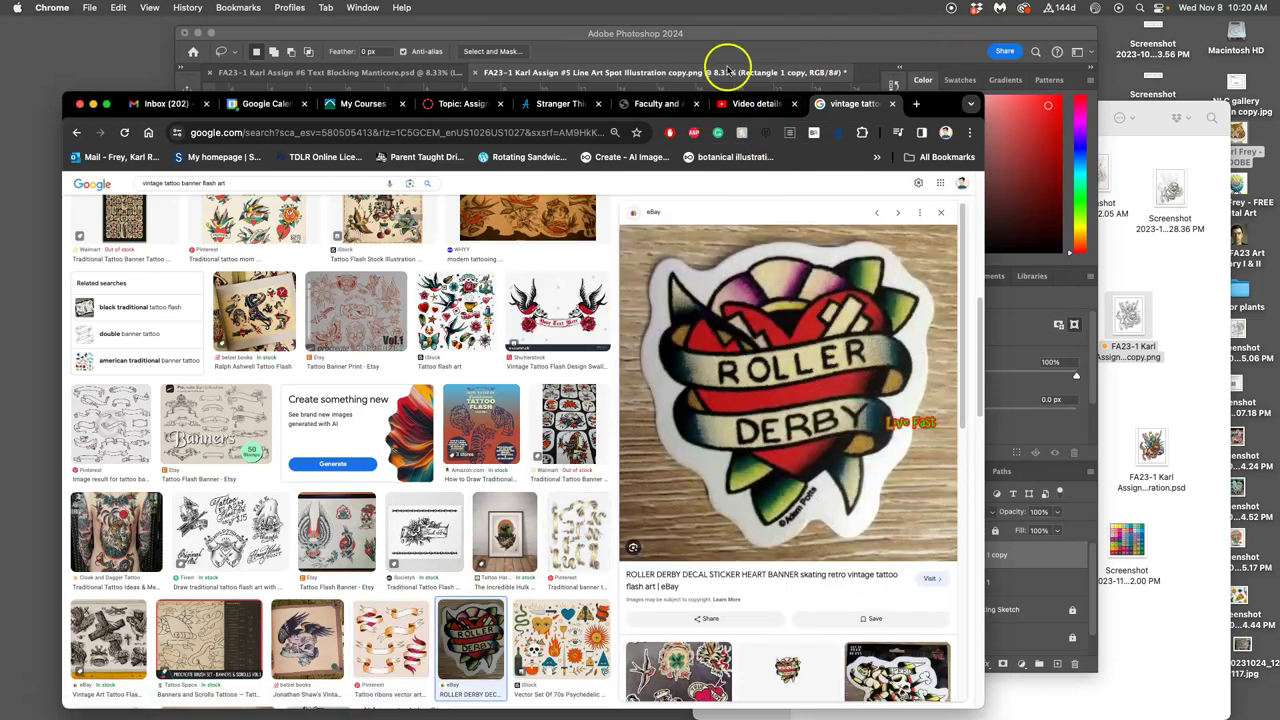
Select Rectangle 1 with Rectangle 1 copy and merge them into one layer.
left_click(855, 41)
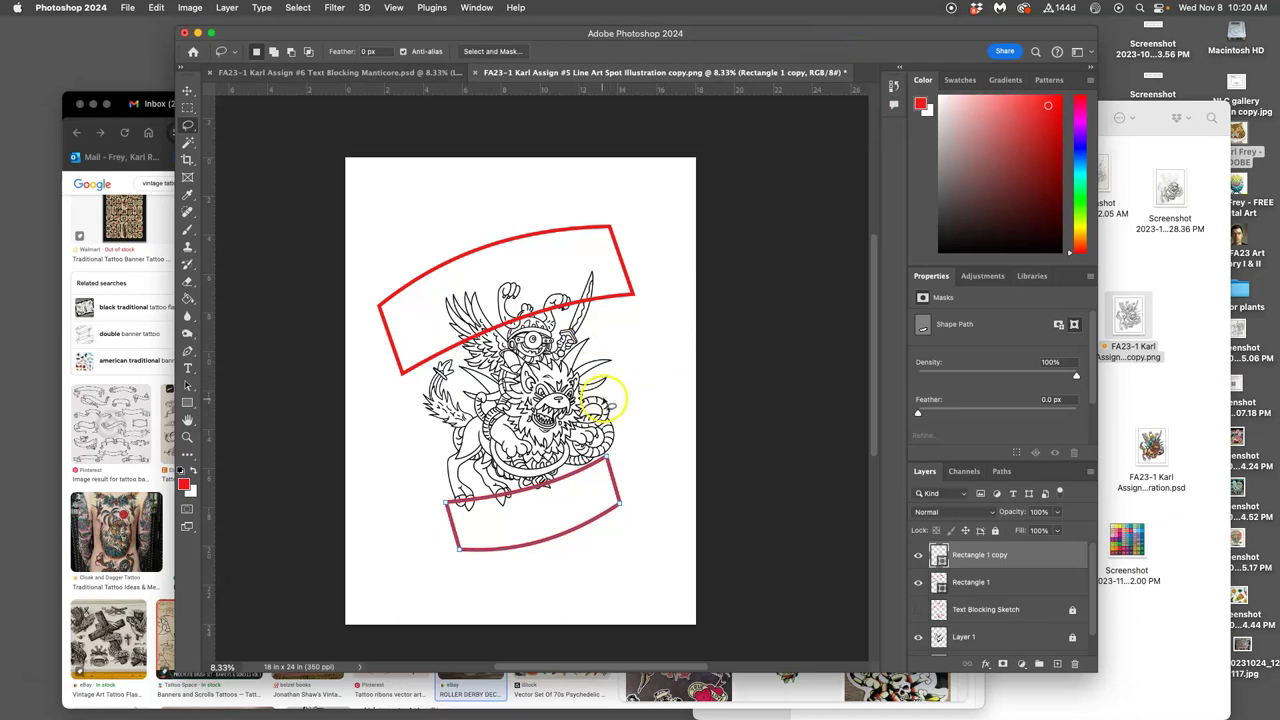
left_click(918, 556)
left_click(918, 557)
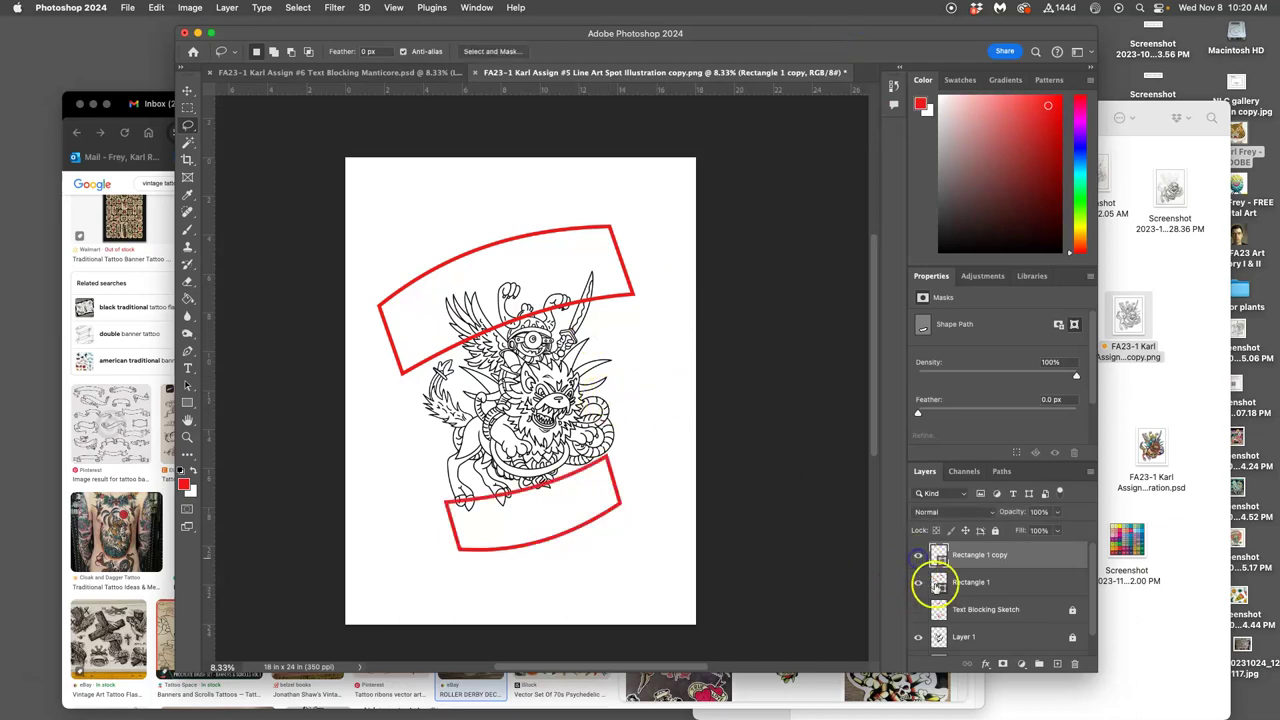
left_click(970, 582, "shift")
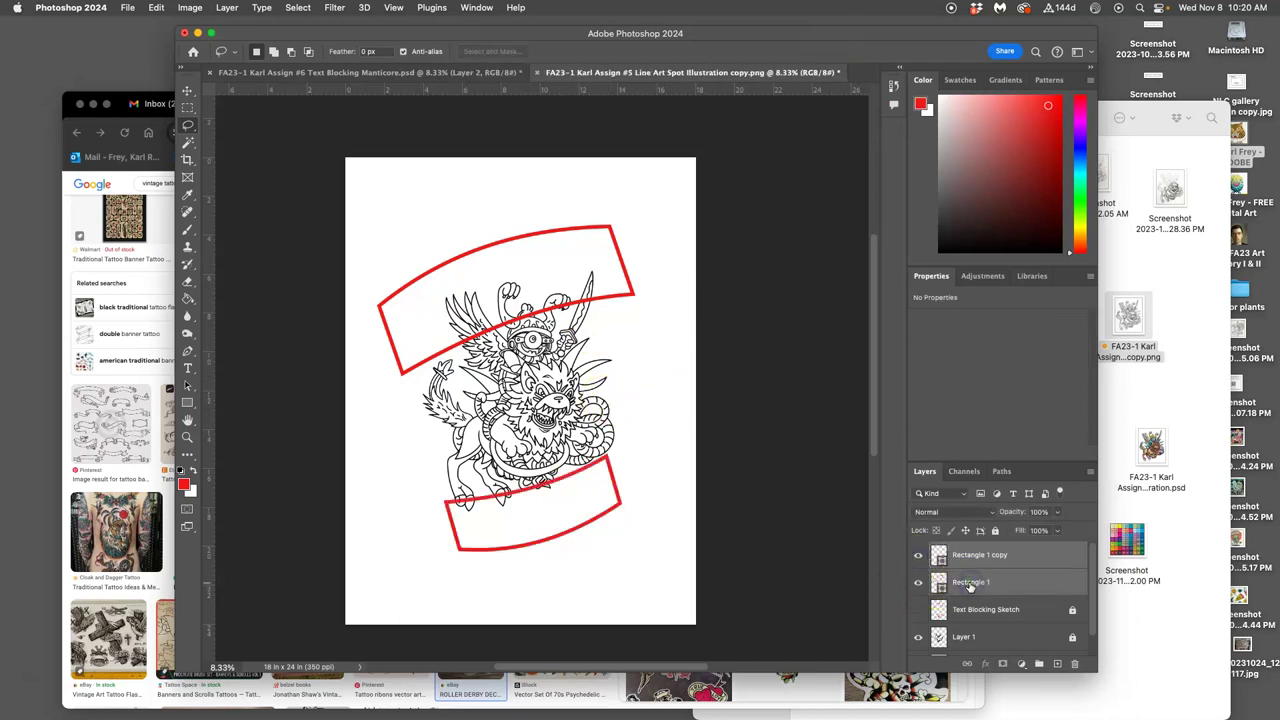
key("super+e")
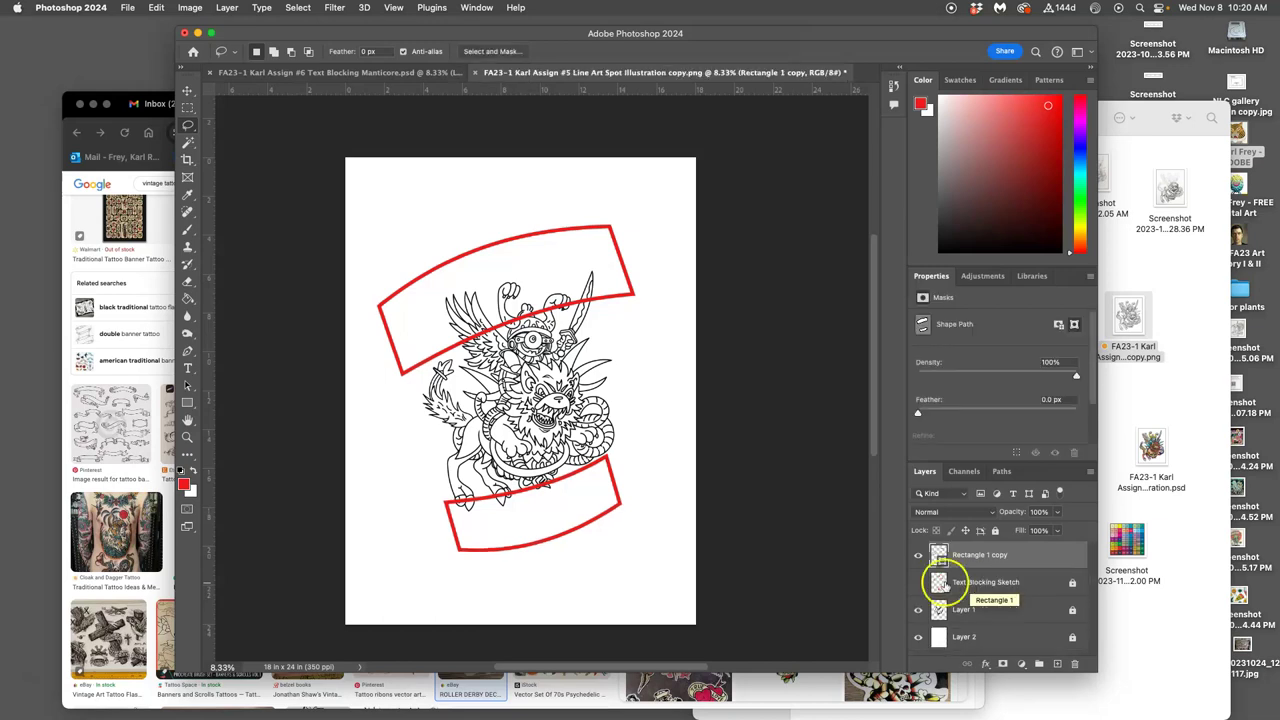
Compare the merged banners against the Text Blocking Sketch, leaving the sketch hidden.
left_click(918, 582)
left_click(918, 559)
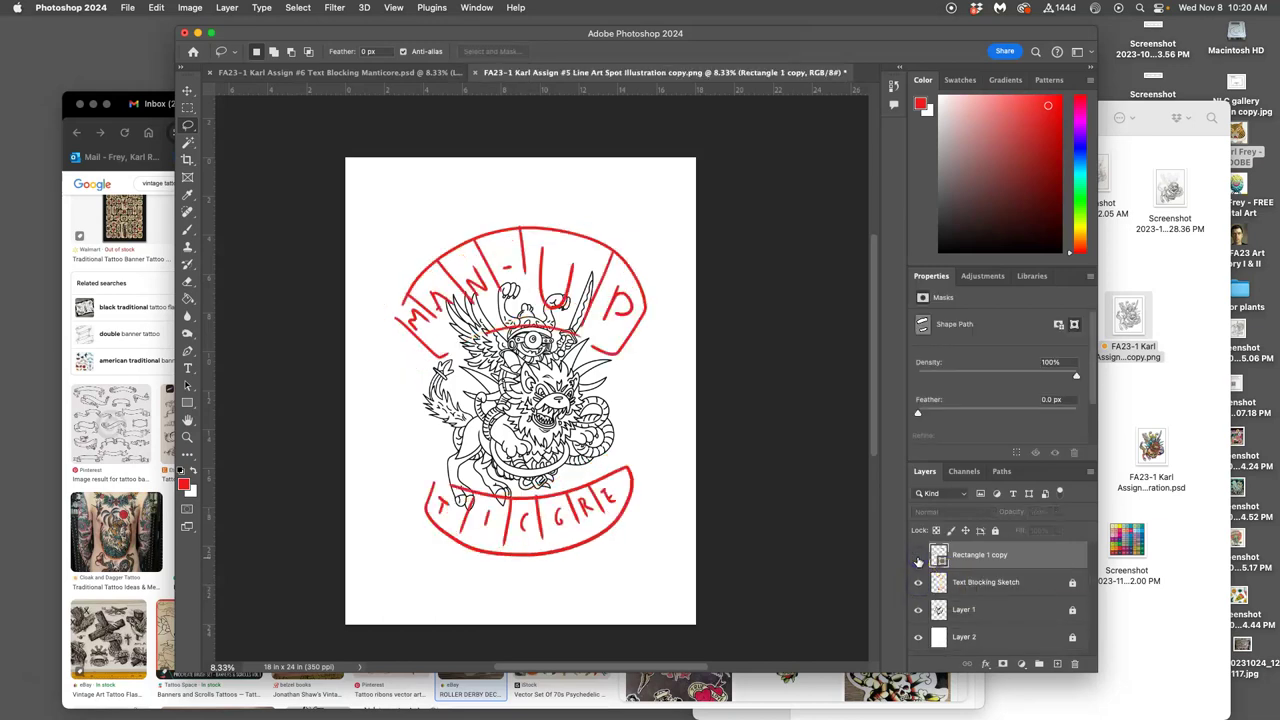
left_click(918, 559)
left_click(919, 583)
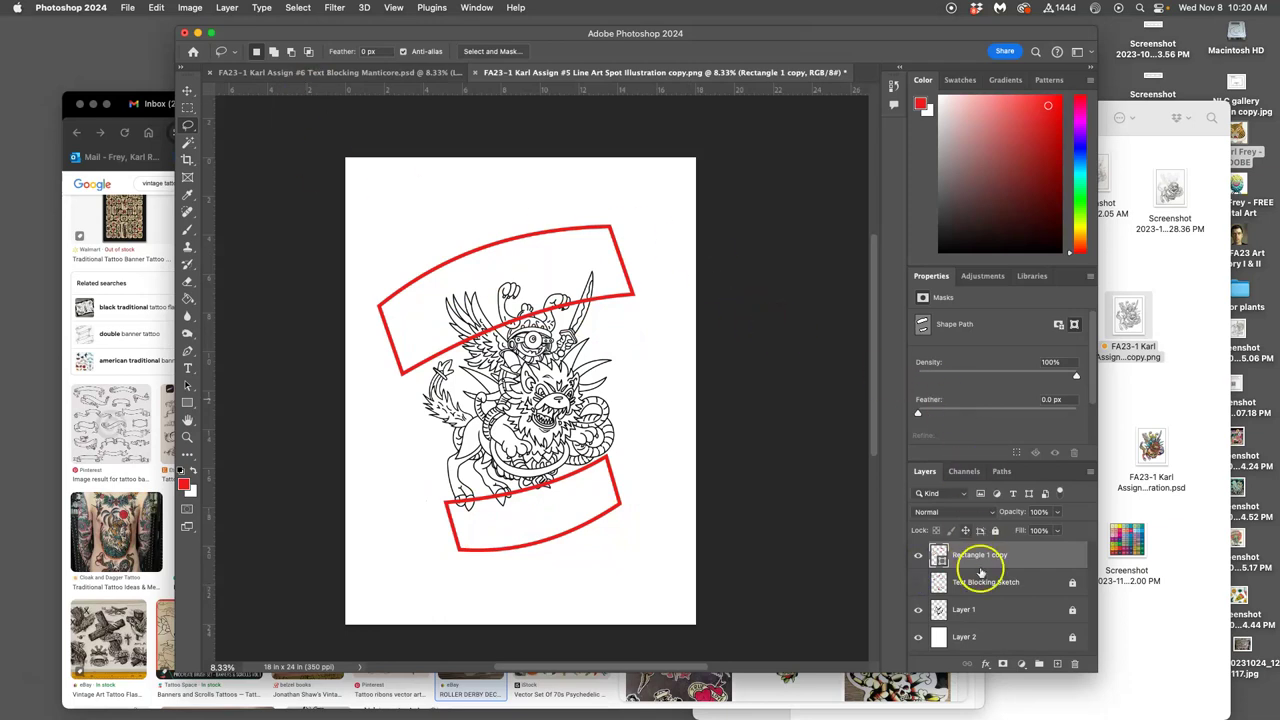
Brush rough red letter strokes inside the top banner.
left_click(187, 230)
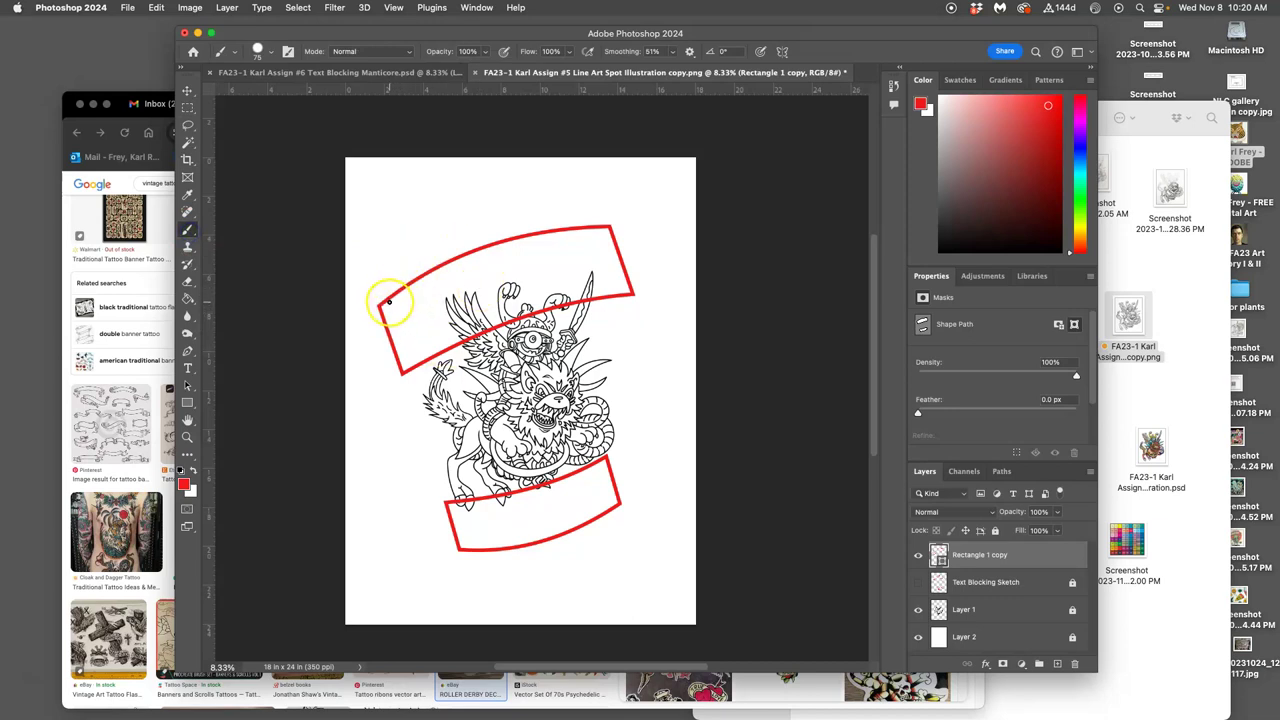
mouse_move(390, 302)
left_mouse_down()
mouse_move(441, 357)
mouse_move(422, 302)
mouse_move(435, 269)
mouse_move(472, 337)
mouse_move(469, 271)
mouse_move(451, 262)
mouse_move(489, 266)
mouse_move(482, 255)
mouse_move(511, 264)
left_mouse_up()
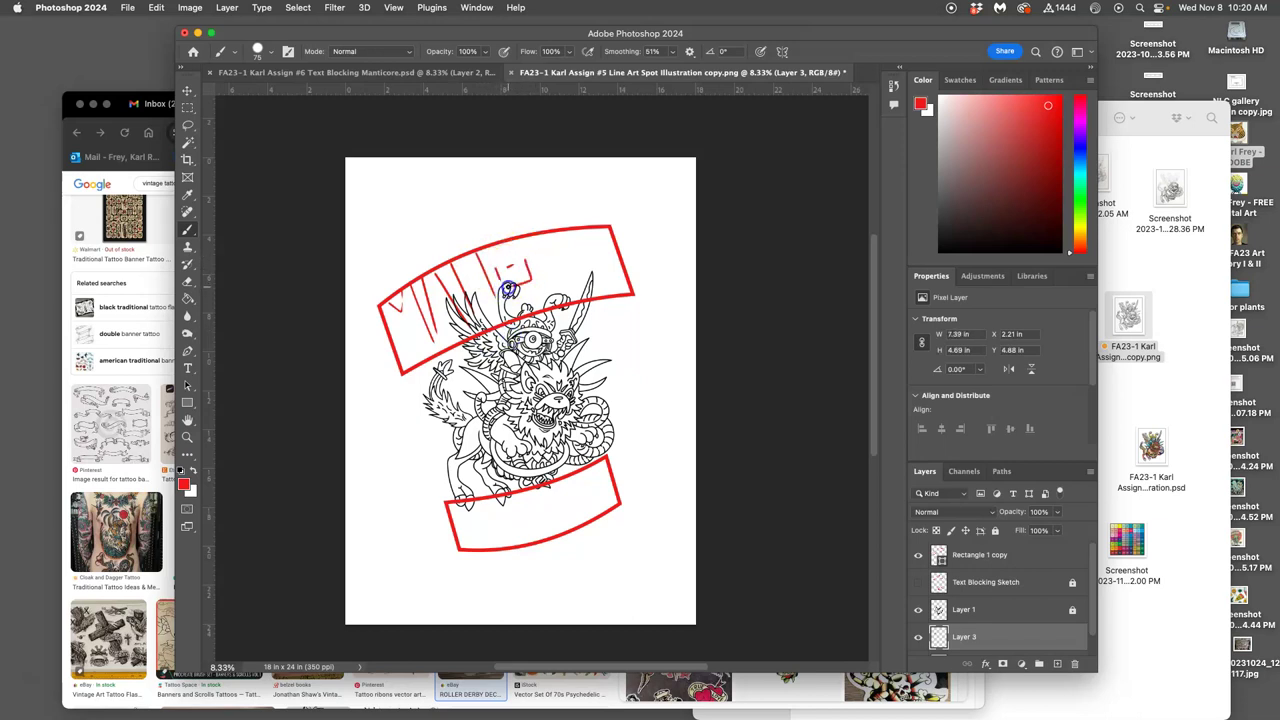
left_click_drag(502, 269, 538, 237)
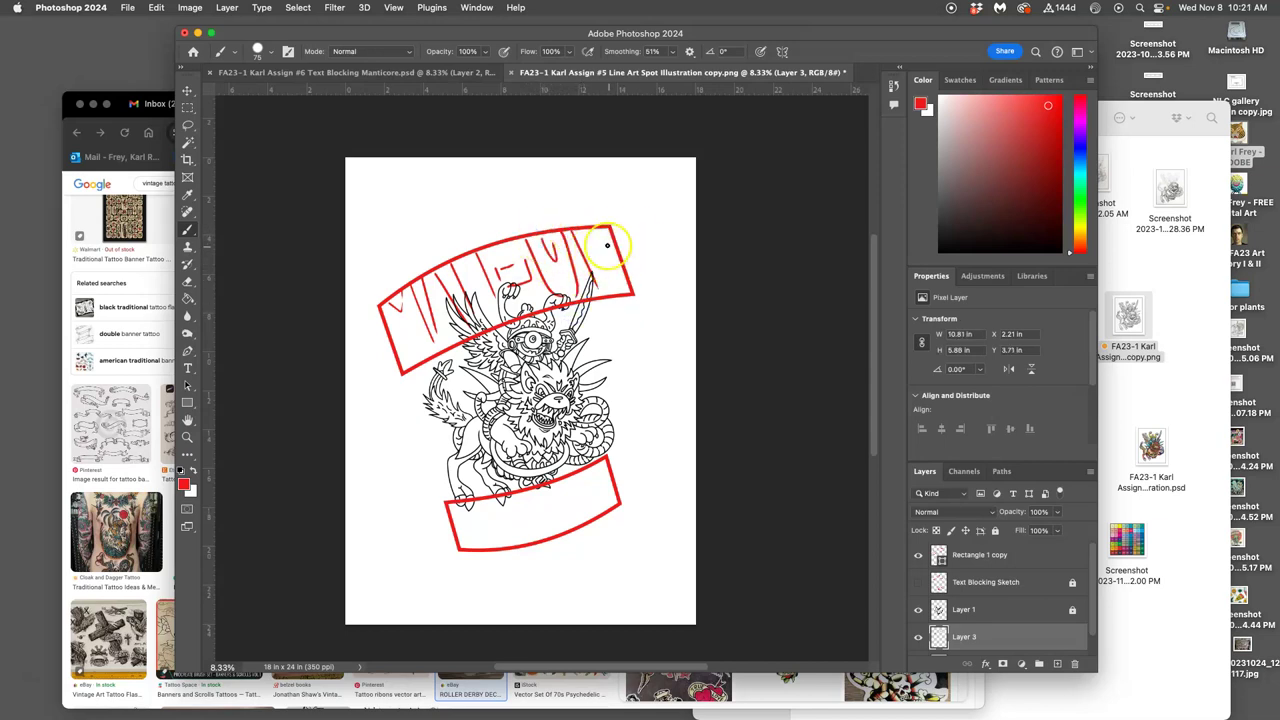
left_click(598, 245)
left_click(555, 265)
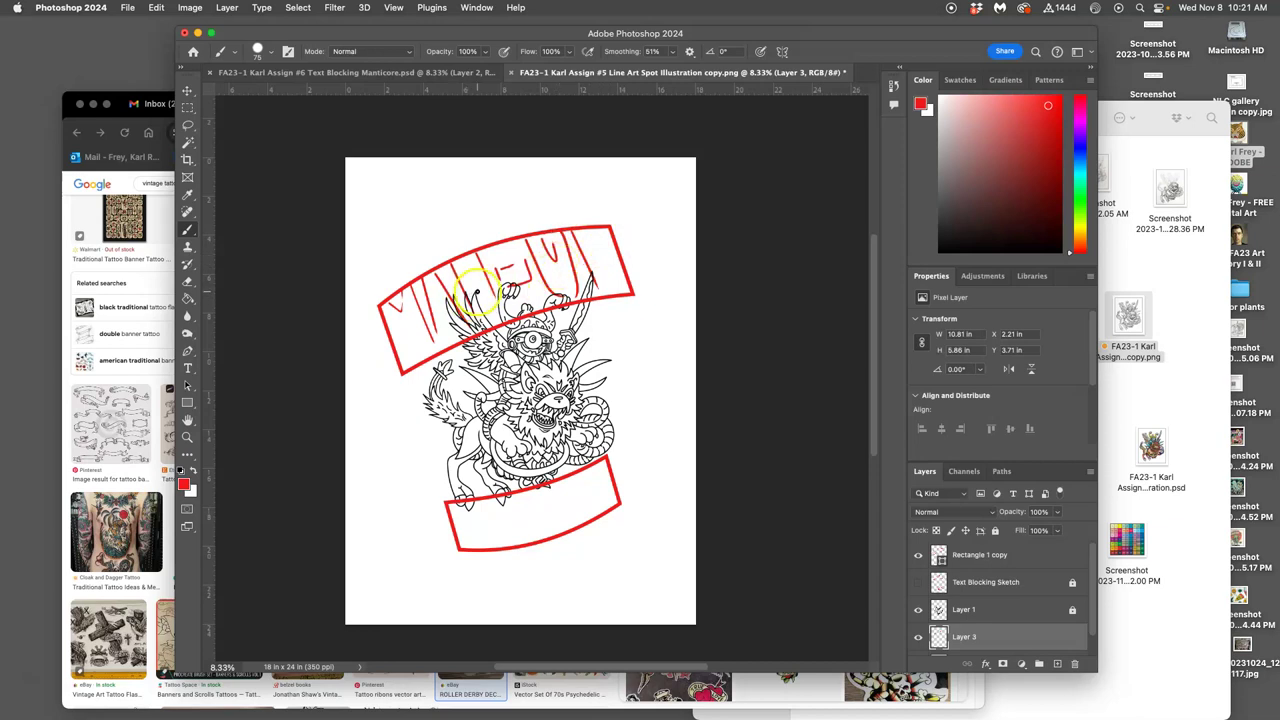
left_click(510, 289)
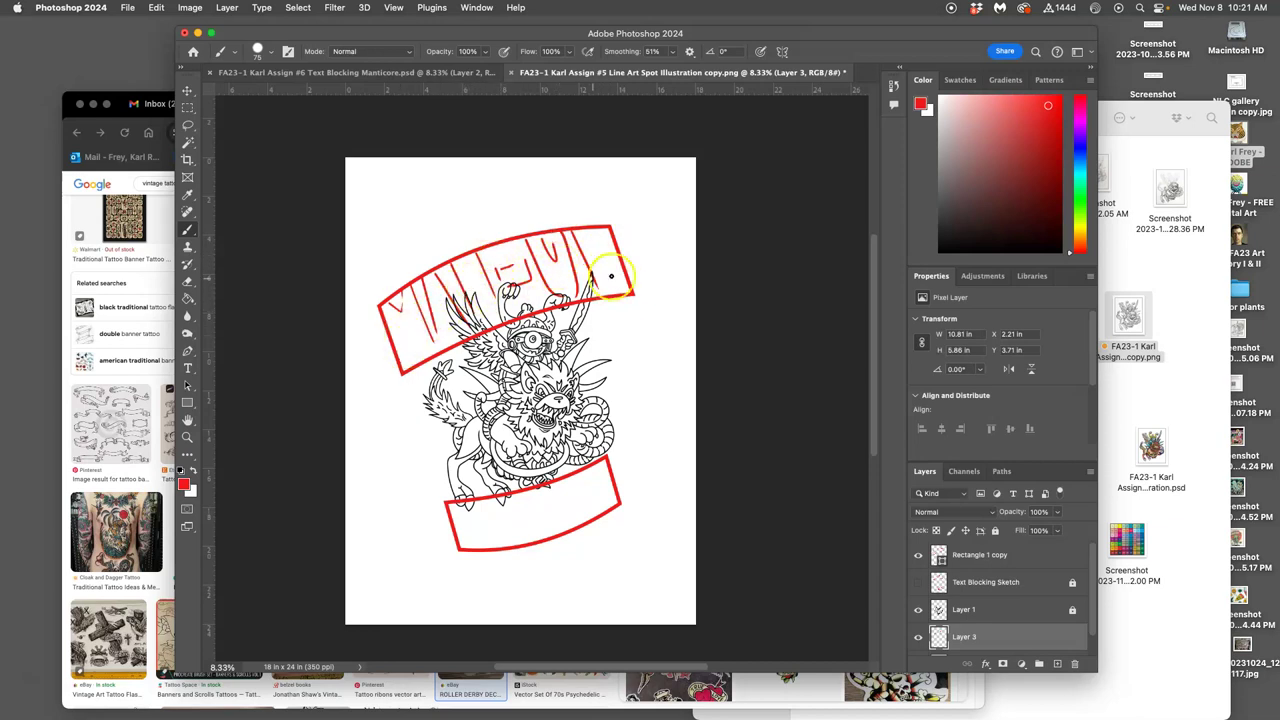
left_click(588, 280)
left_click(618, 314)
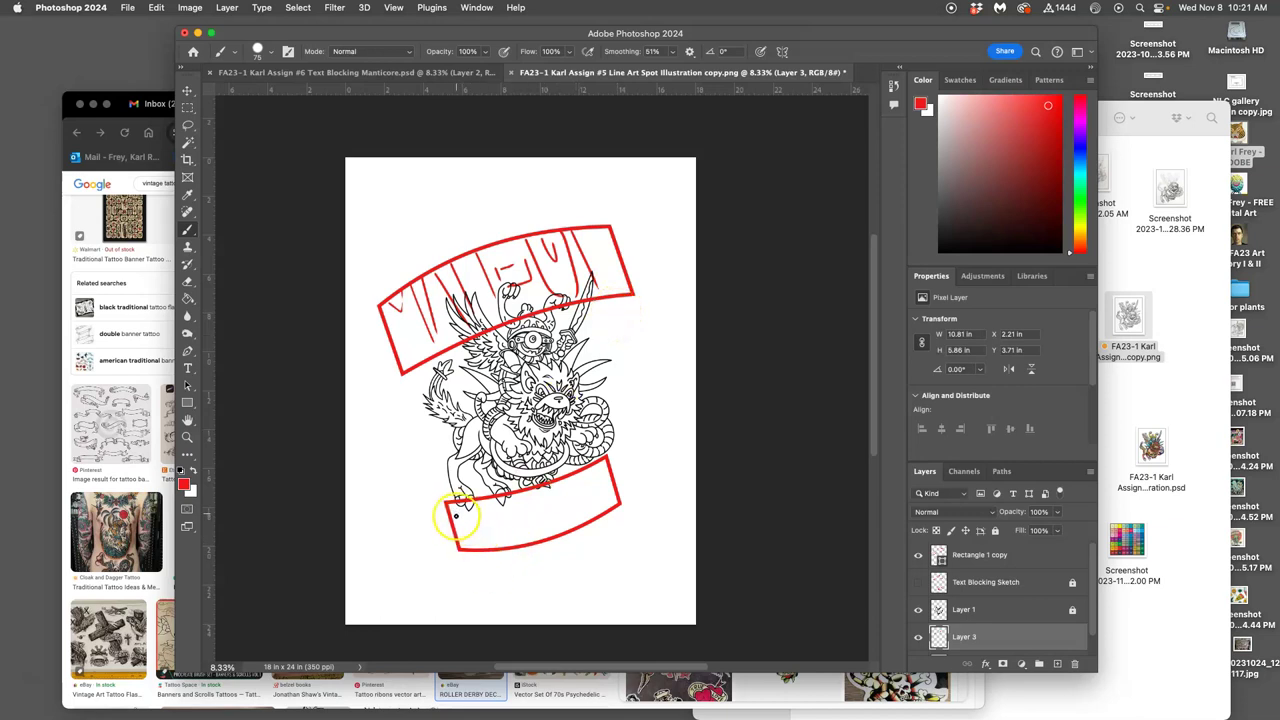
Sketch red letter strokes across the lower banner from left to right.
left_click_drag(455, 515, 462, 491)
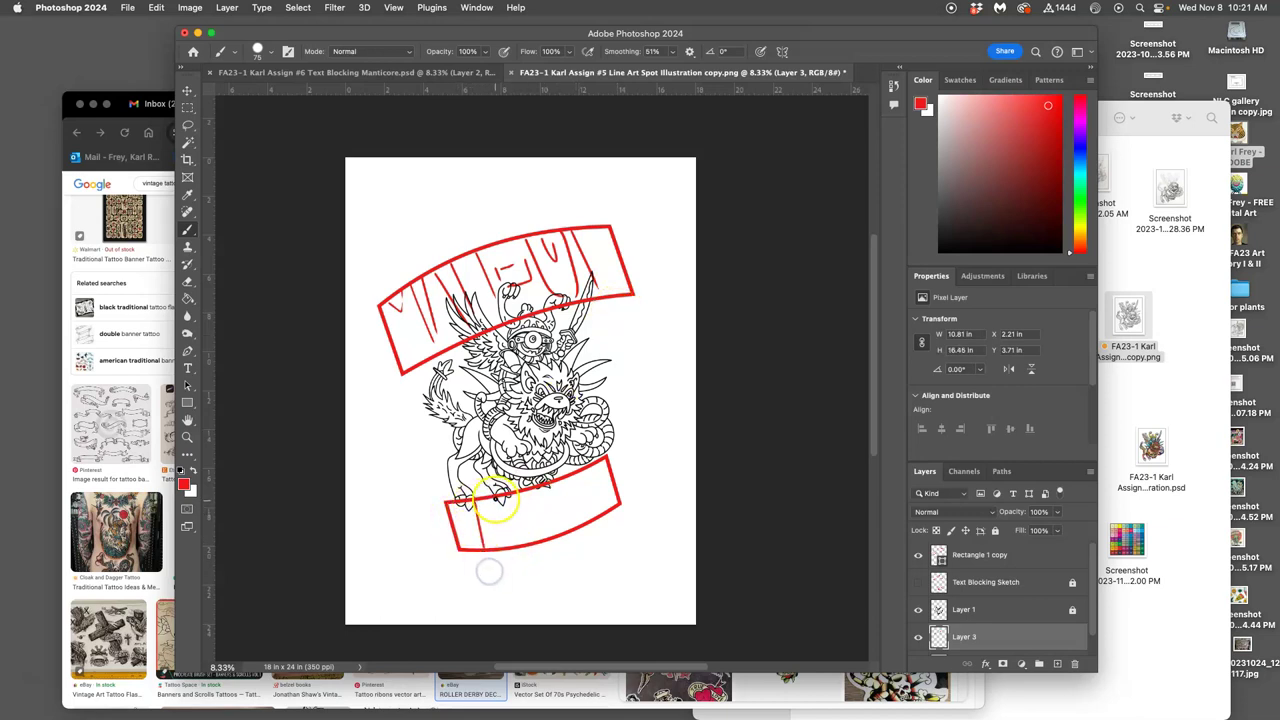
left_click_drag(527, 512, 512, 513)
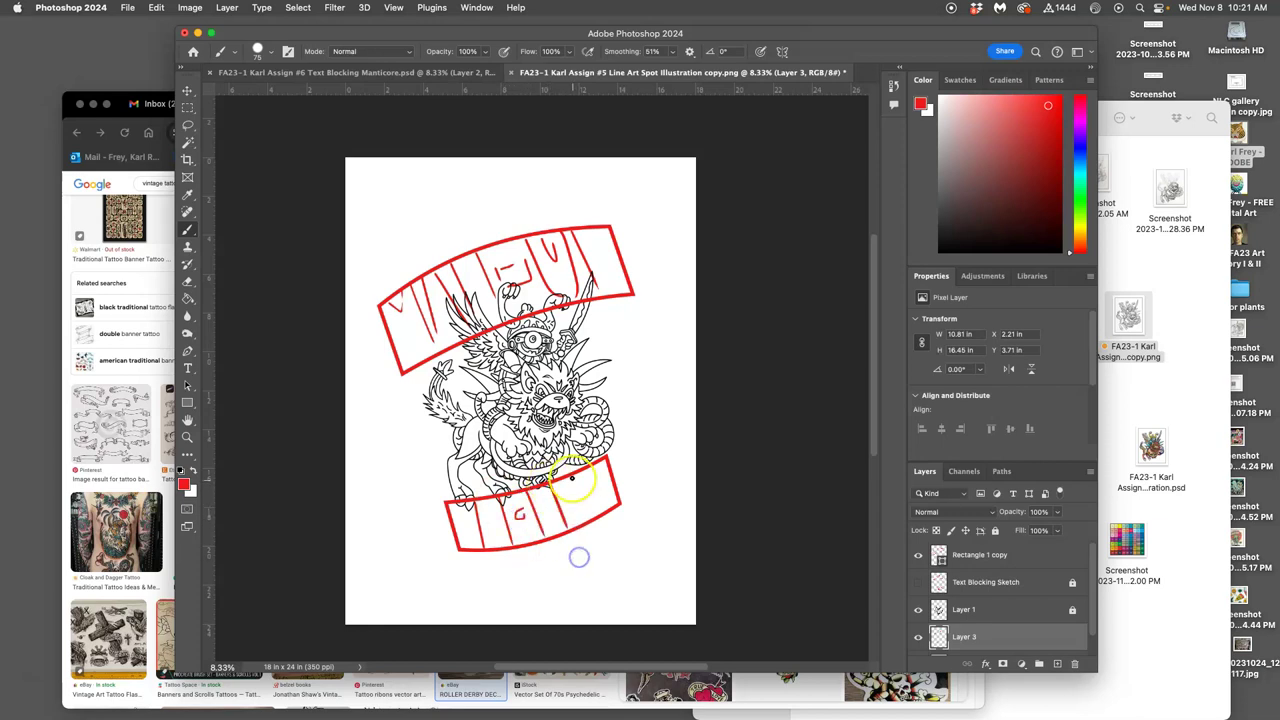
mouse_move(590, 470)
left_mouse_down()
mouse_move(596, 500)
mouse_move(616, 482)
left_mouse_up()
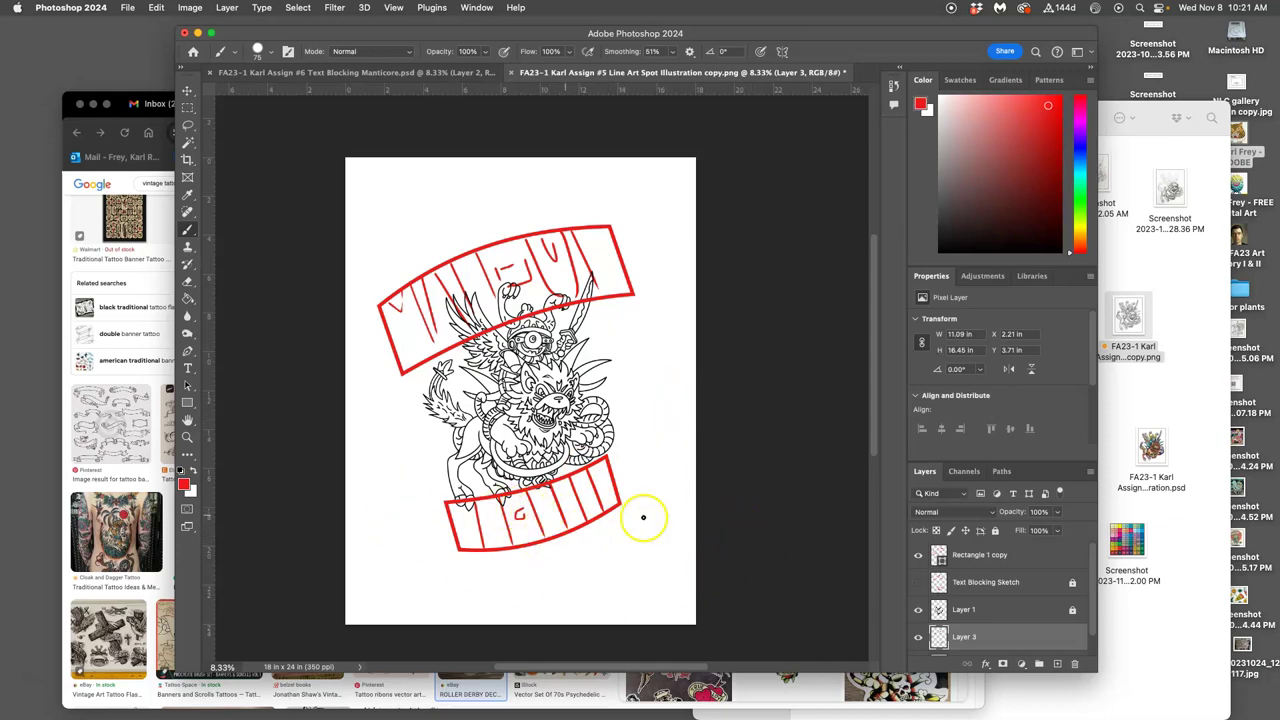
Move Layer 3 to the top of the layer stack.
left_click(982, 635)
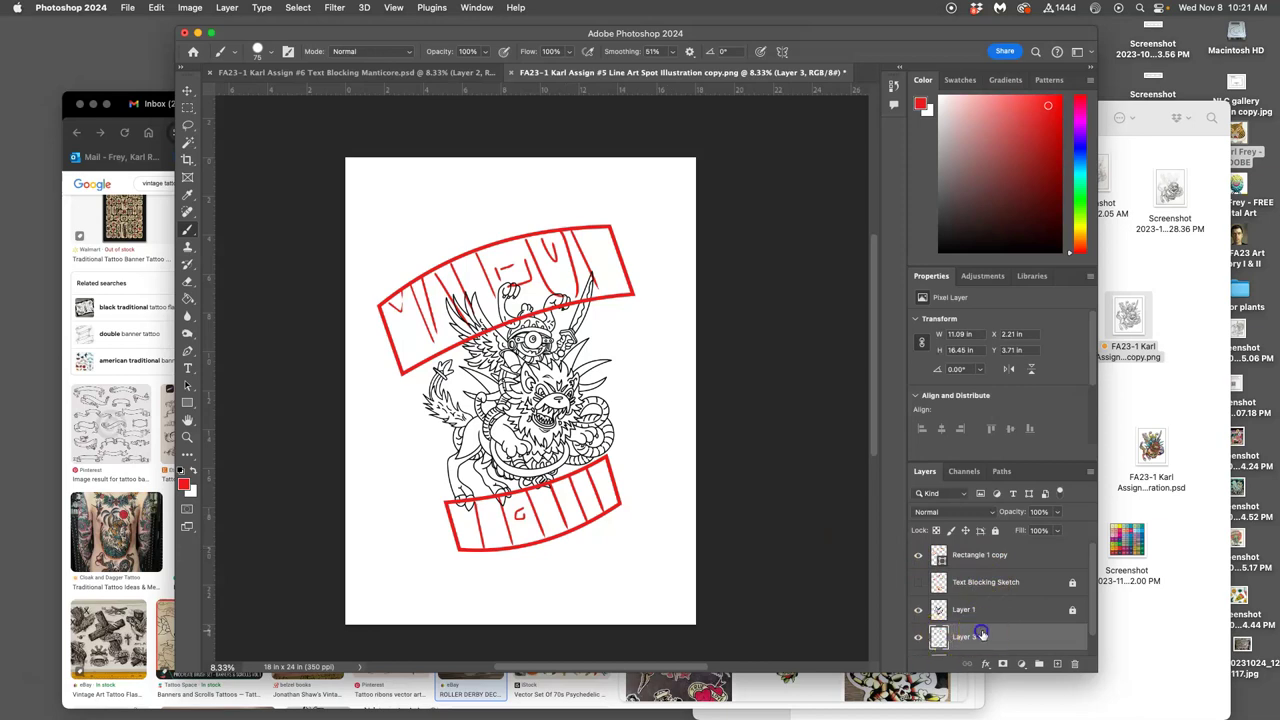
left_click(918, 636)
left_click(918, 636)
key("super+bracketright")
key("super+bracketright")
key("super+bracketright")
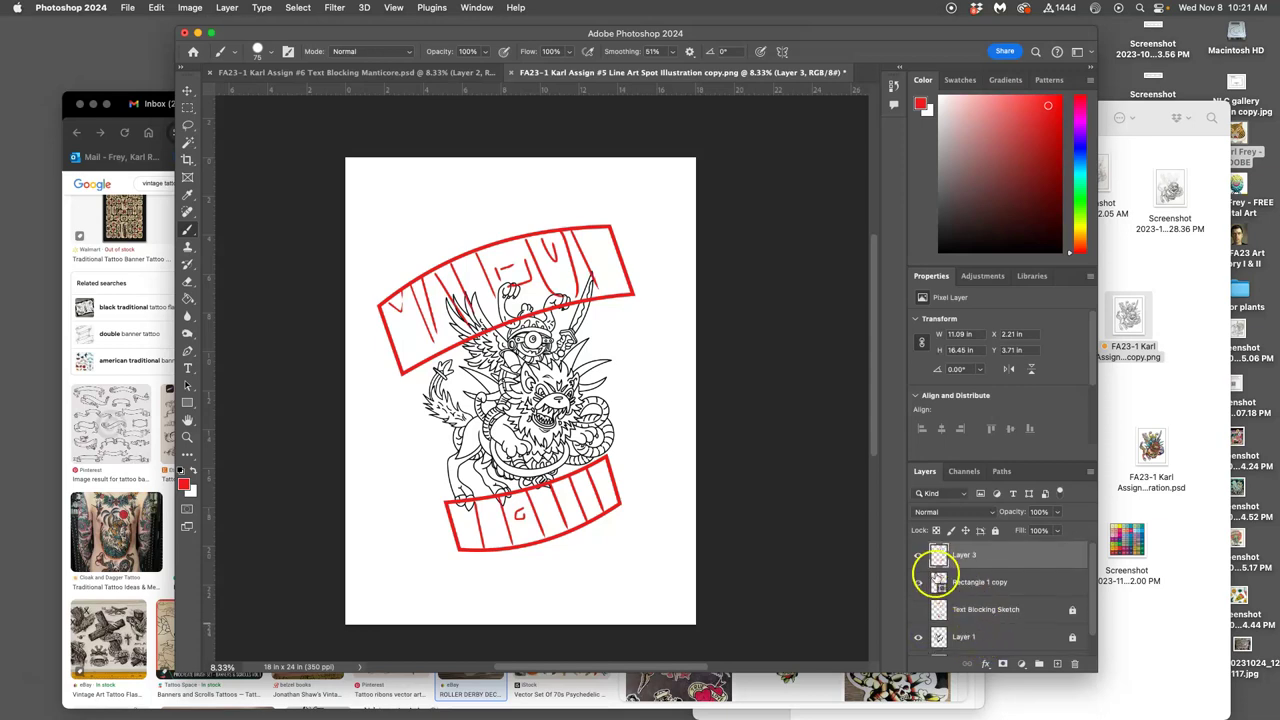
left_click(920, 557)
left_click(920, 557)
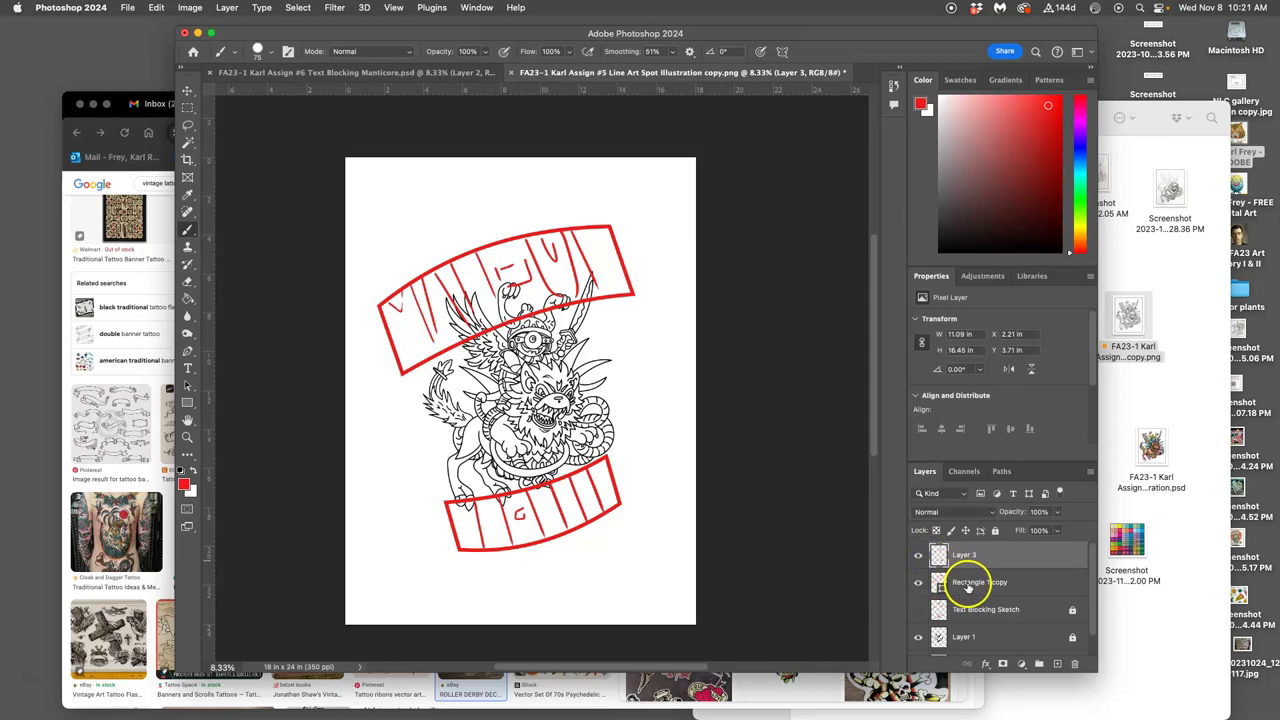
Merge Rectangle 1 copy into Layer 3 and hide the Text Blocking Sketch.
left_click(967, 588, "shift")
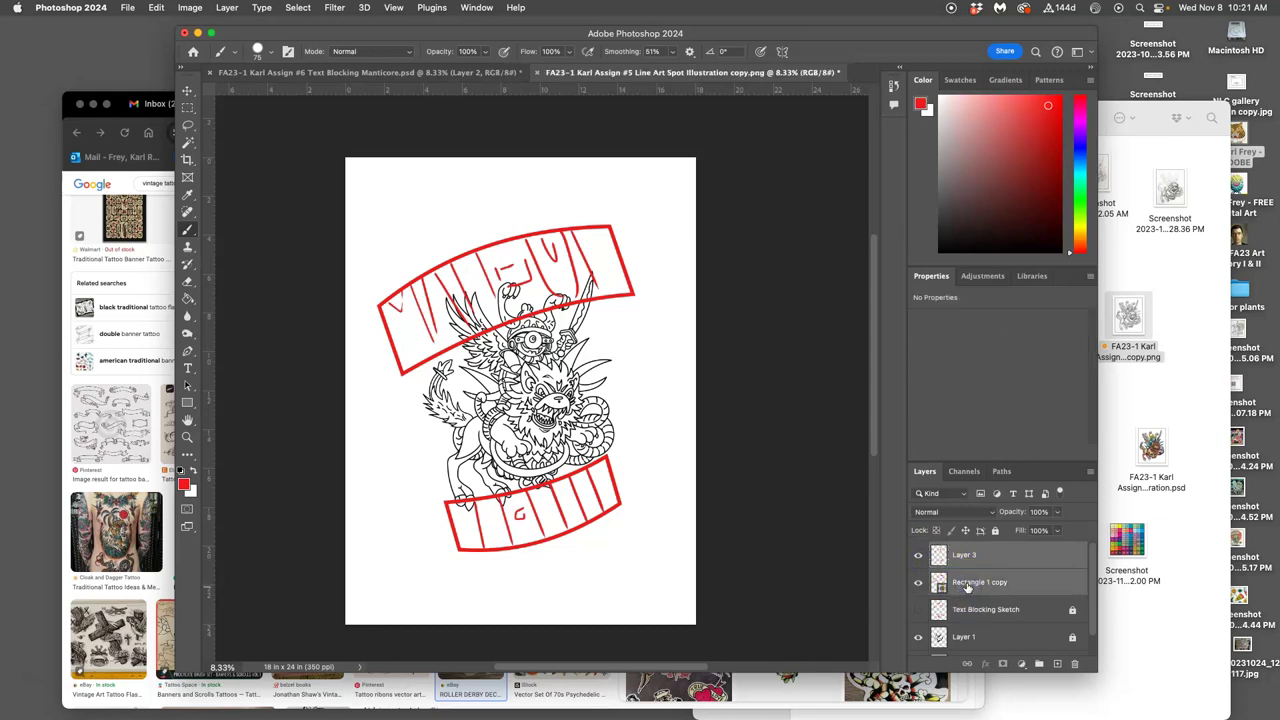
key("super+e")
left_click(918, 557)
left_click(918, 557)
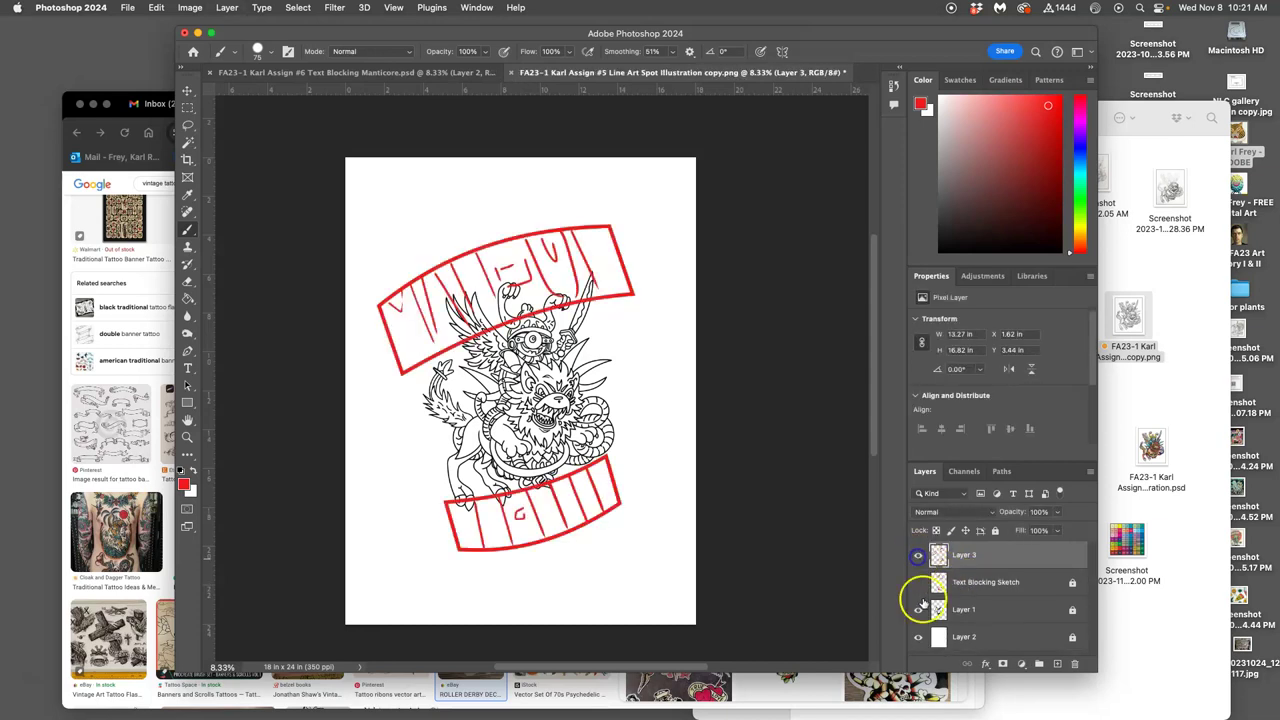
left_click(918, 582)
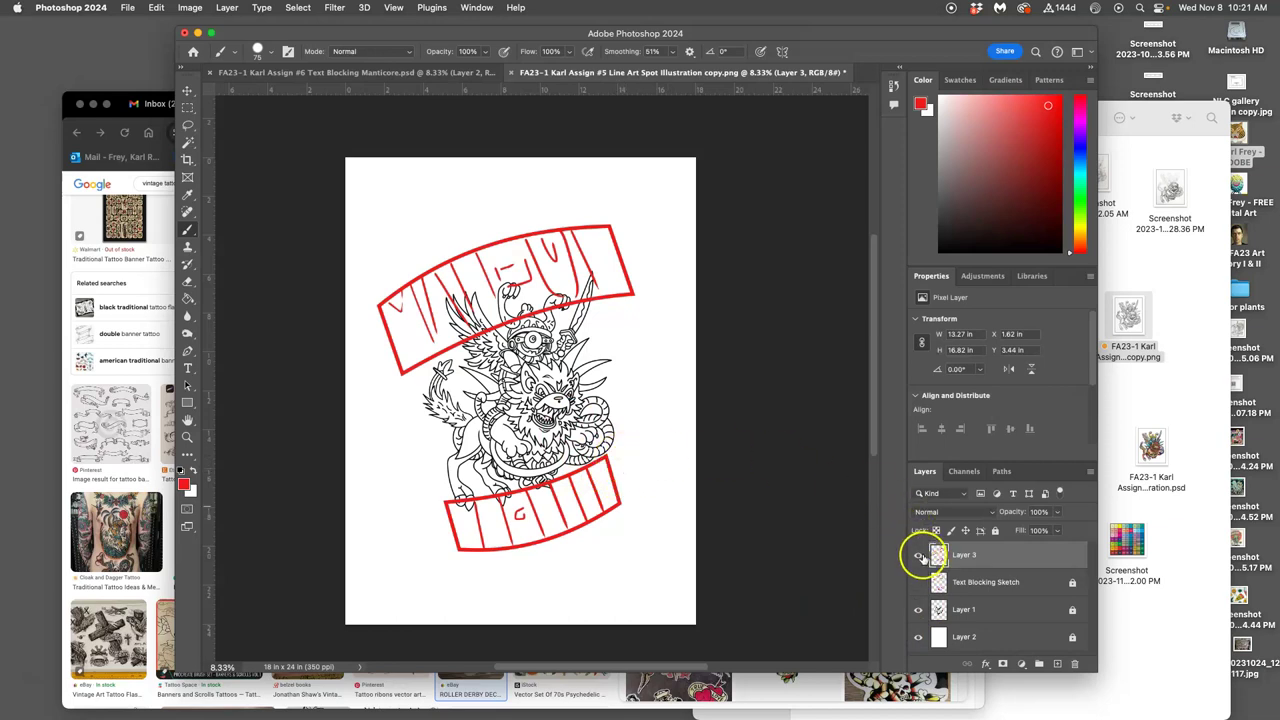
left_click(918, 557)
left_click(918, 557)
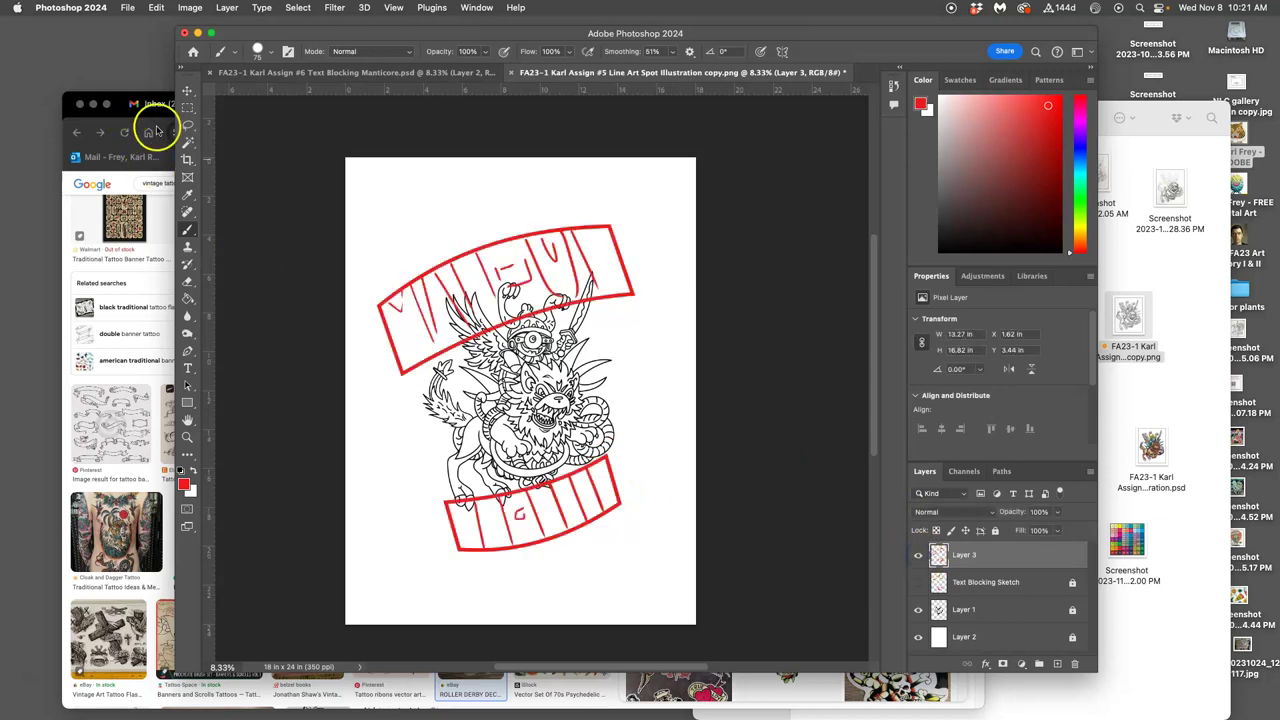
left_click(187, 125)
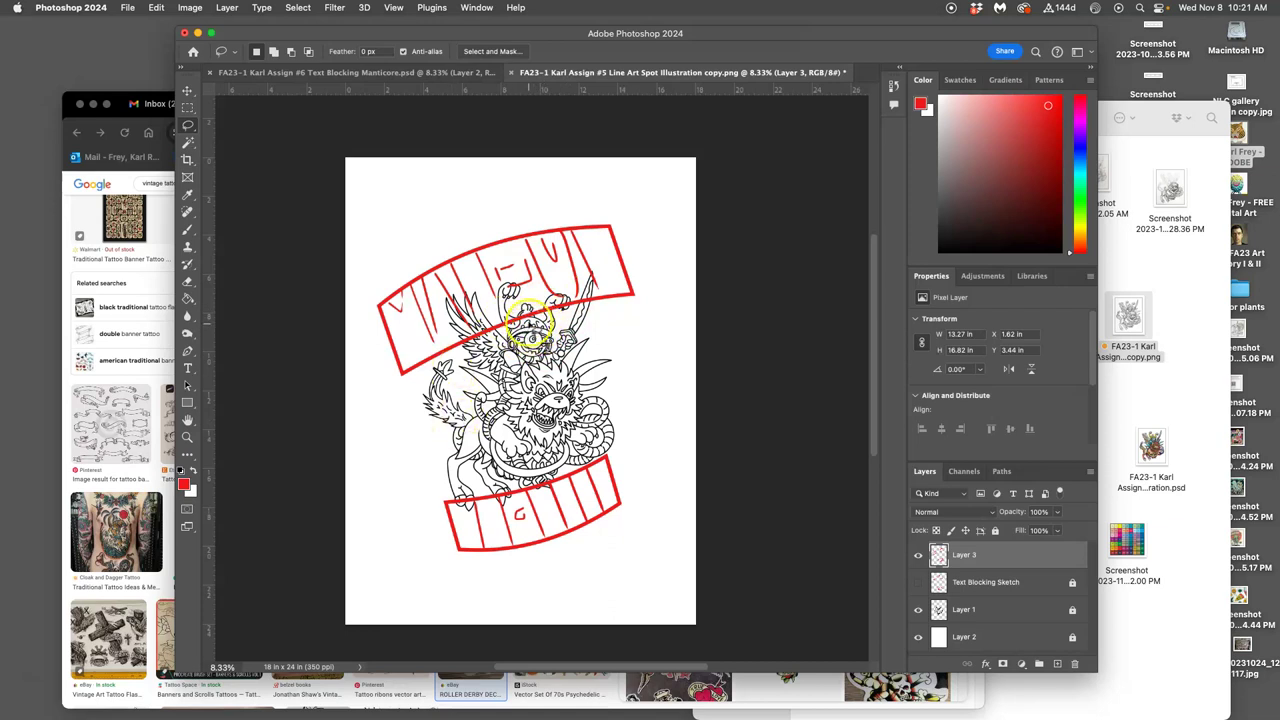
Lasso the top red banner and copy it onto a new Layer 4.
left_click(918, 555)
left_click(918, 556)
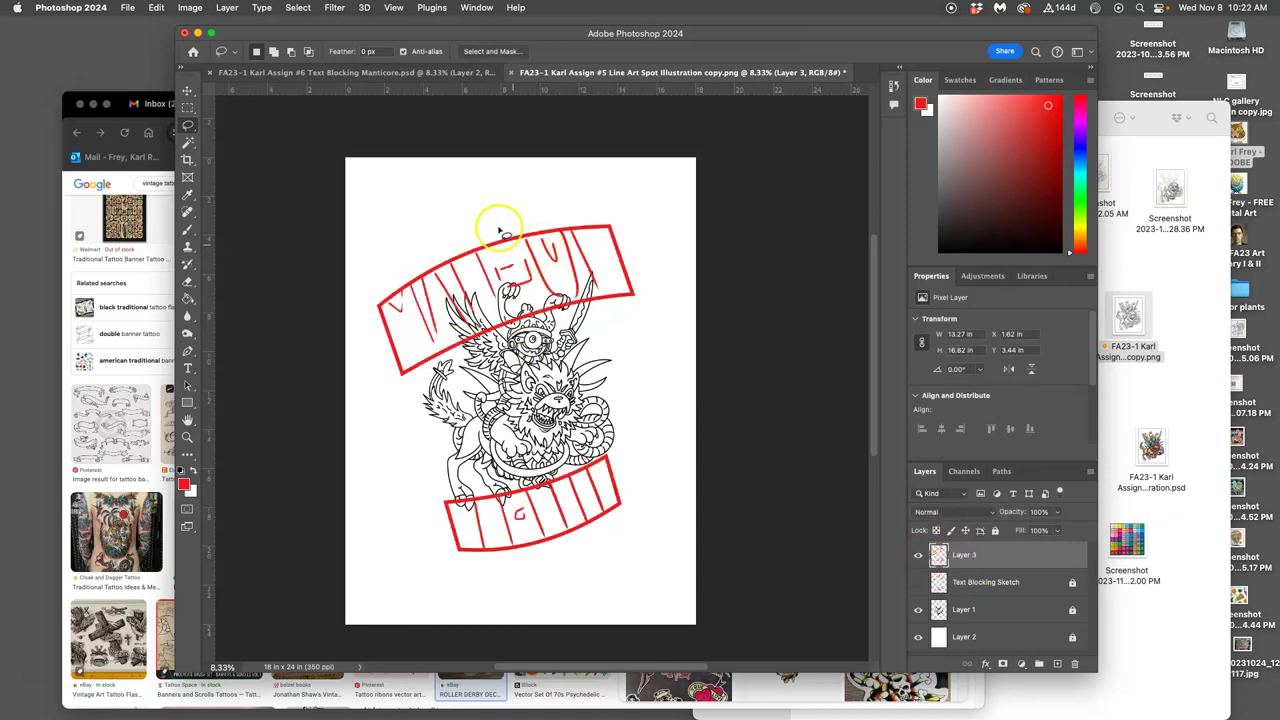
mouse_move(423, 390)
left_mouse_down()
mouse_move(538, 343)
mouse_move(627, 333)
mouse_move(657, 287)
mouse_move(601, 208)
mouse_move(500, 218)
left_mouse_up()
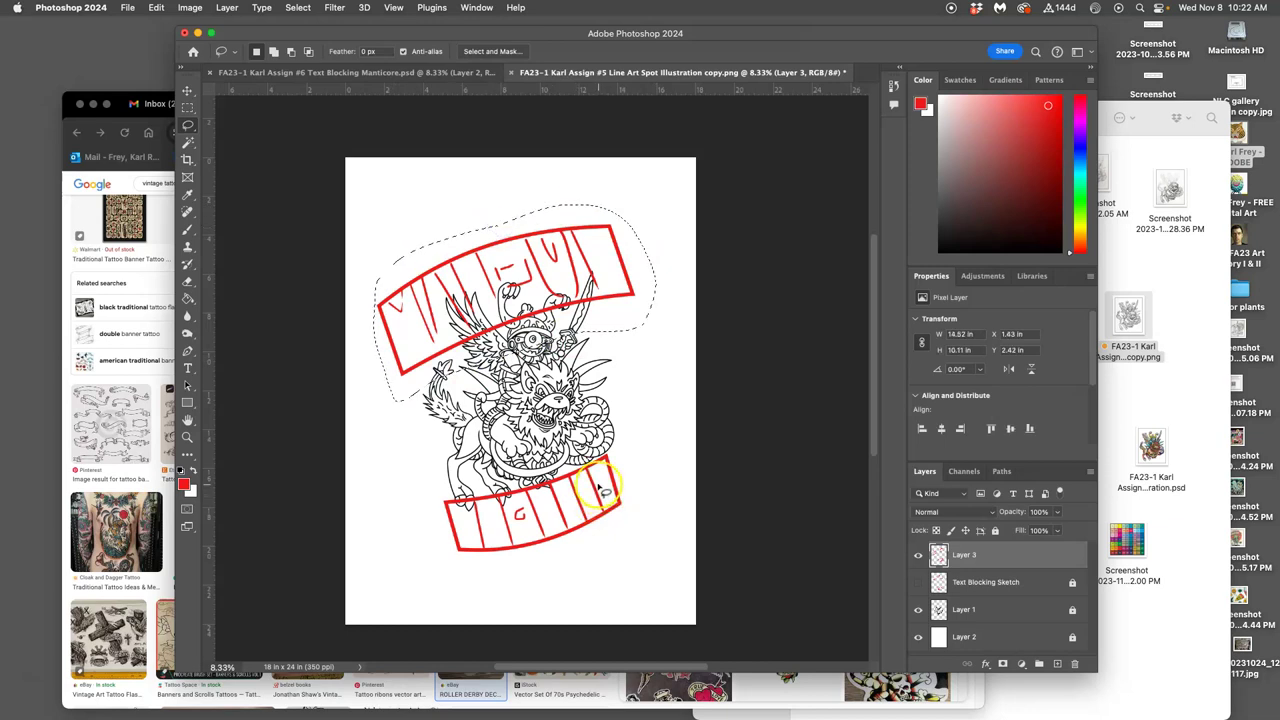
key("super+j")
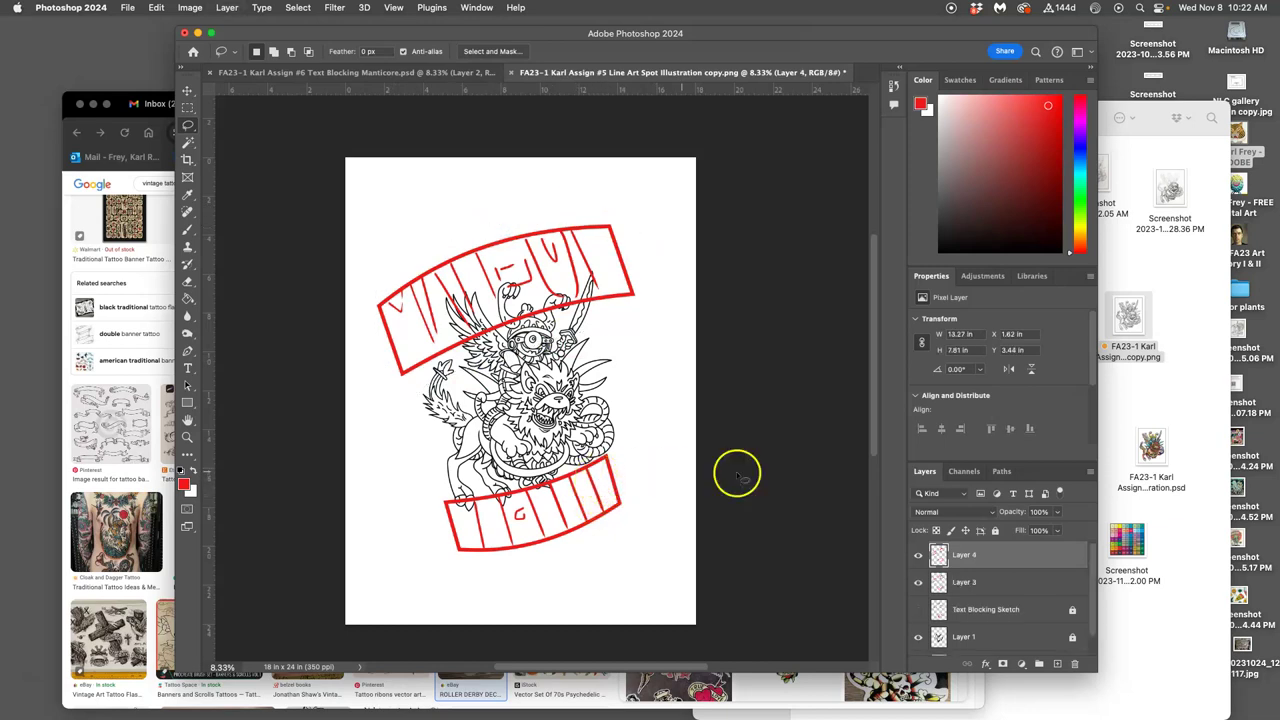
Try dragging Layer 3 below white Layer 2, undo it, then select Layer 1.
left_click(962, 583)
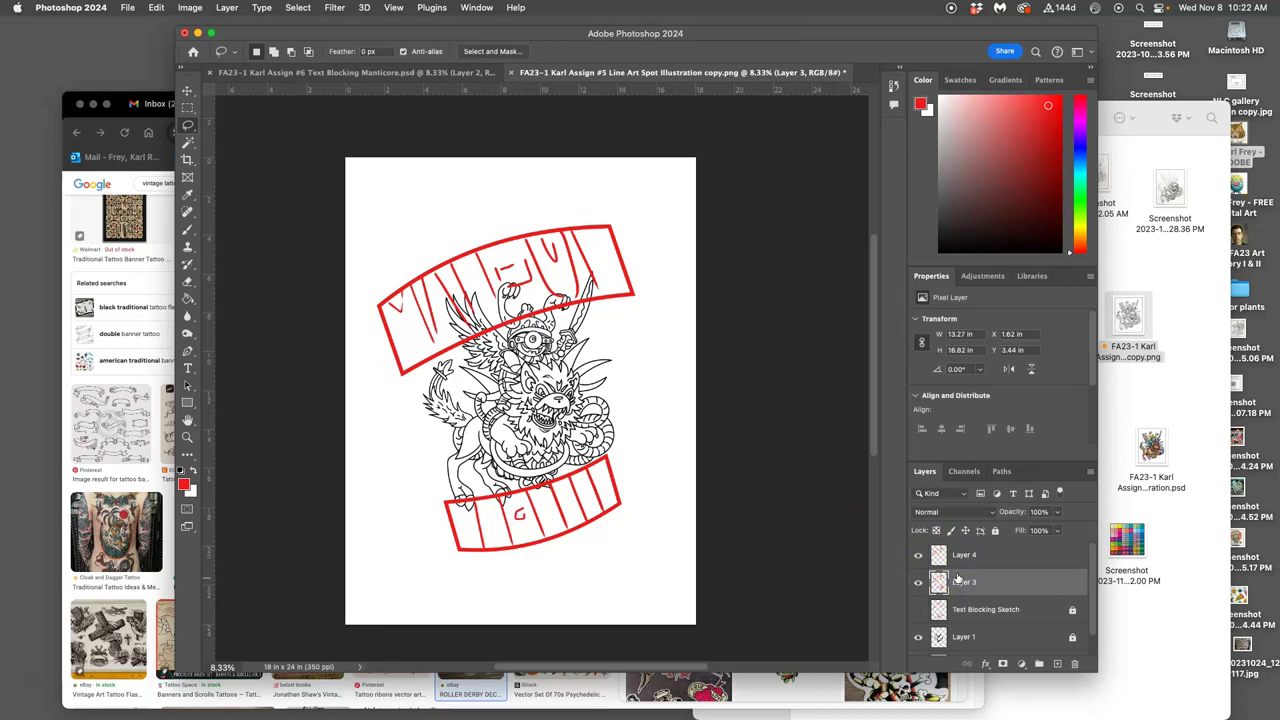
left_click_drag(958, 578, 960, 648)
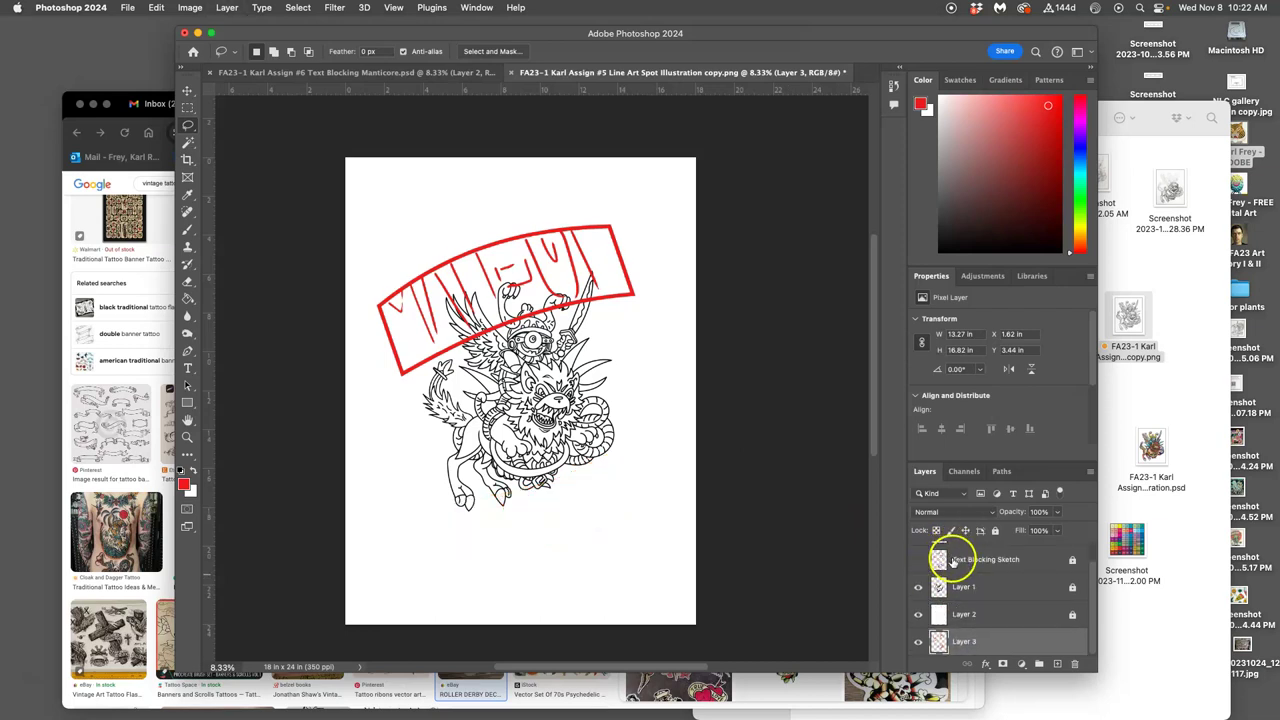
key("super+z")
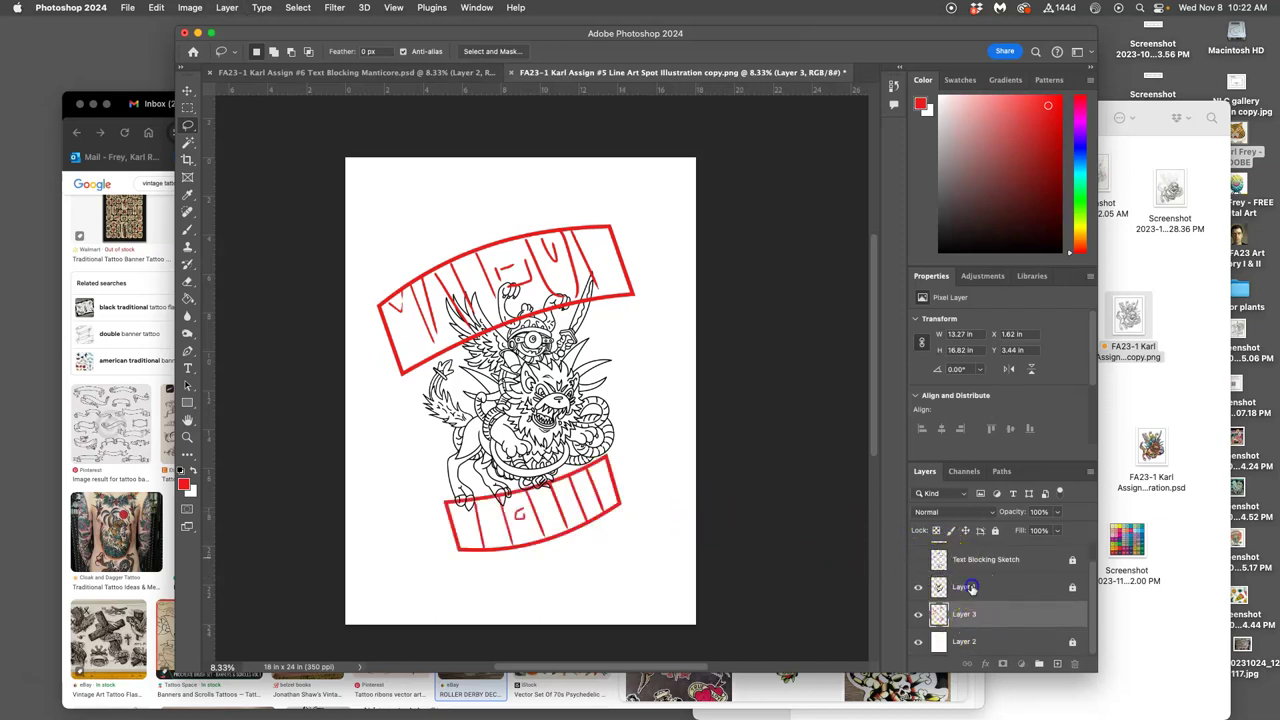
left_click(970, 588)
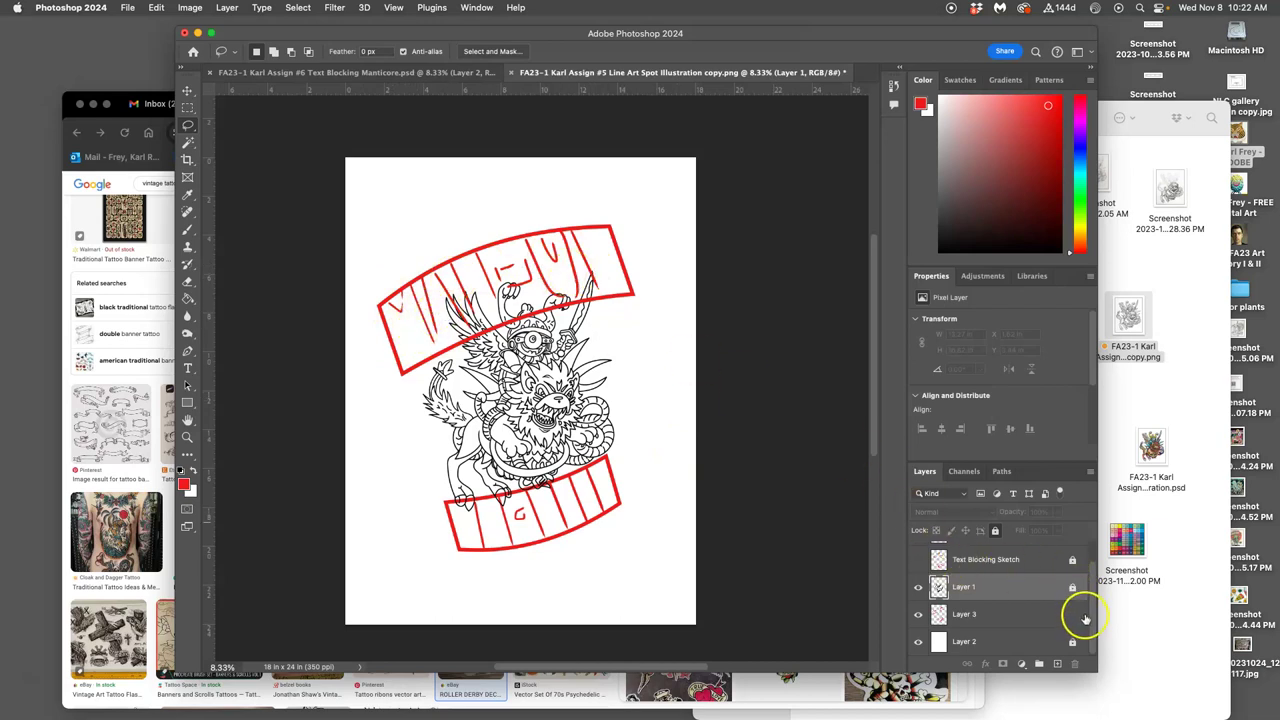
Select Layer 3 and bring it to the top above Layer 4.
mouse_move(1090, 603)
left_mouse_down()
mouse_move(1090, 615)
mouse_move(1090, 596)
left_mouse_up()
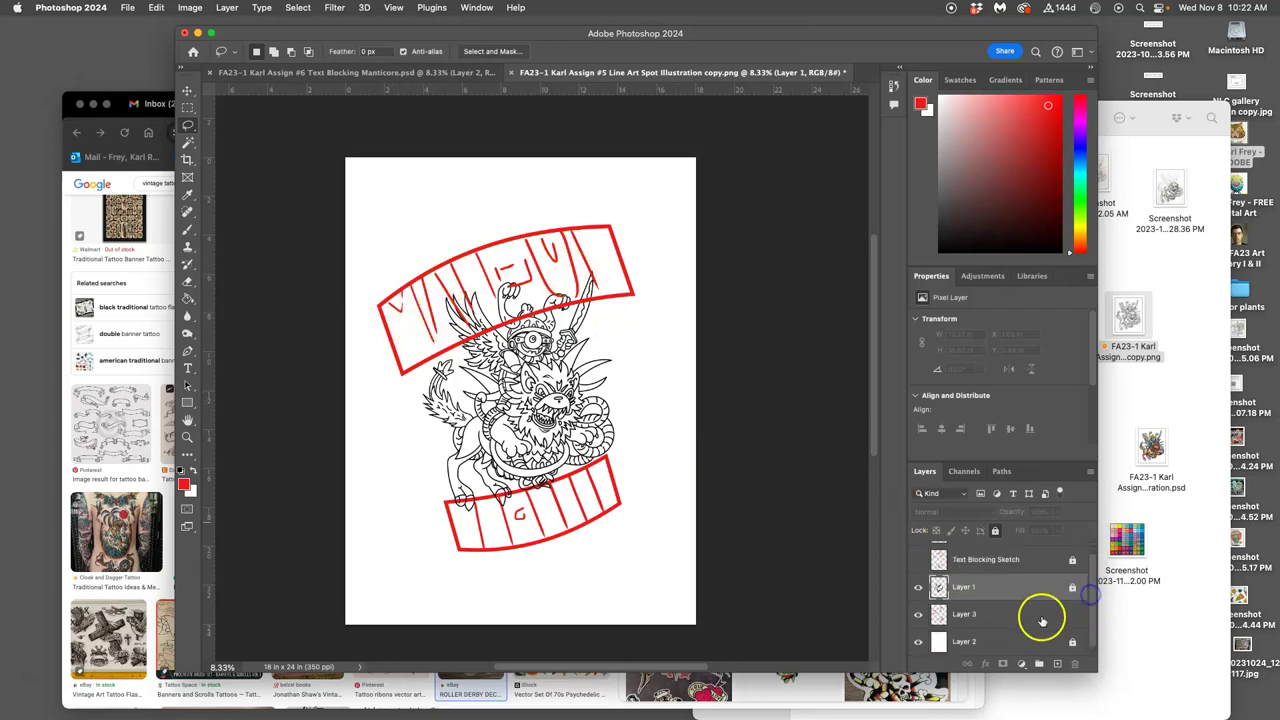
left_click(1035, 619)
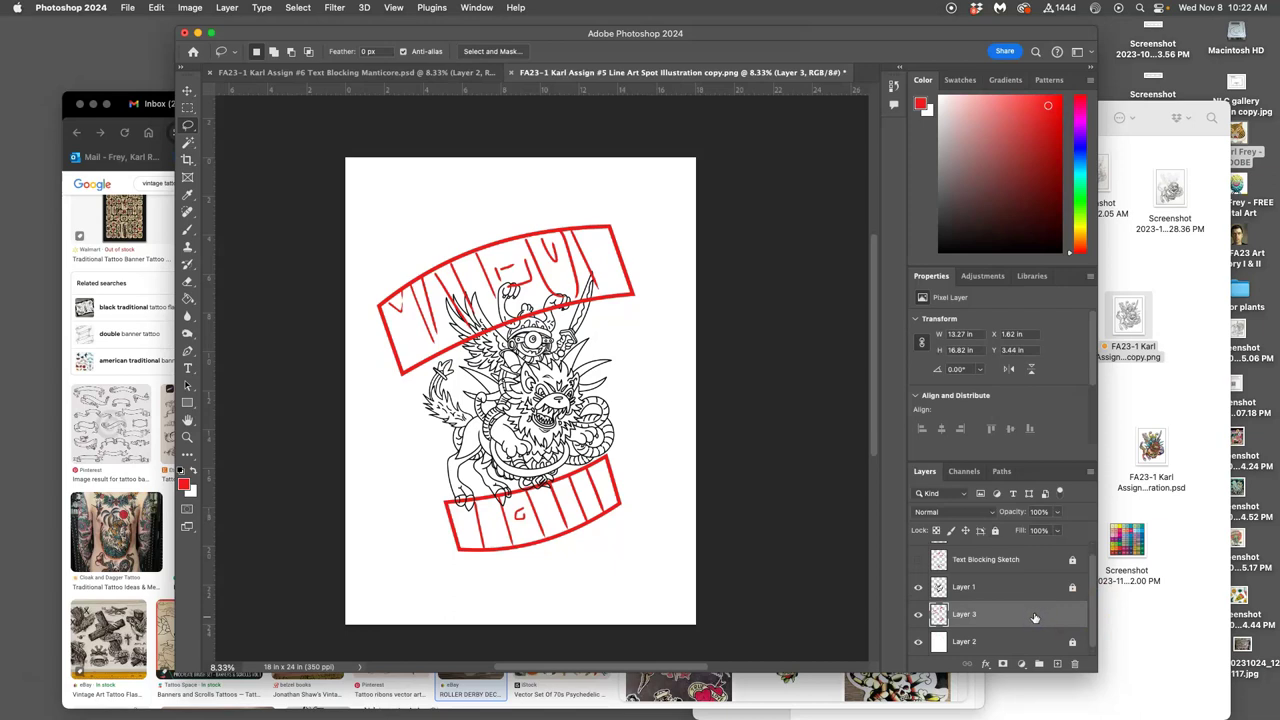
key("super+bracketright")
key("super+bracketright")
key("super+bracketright")
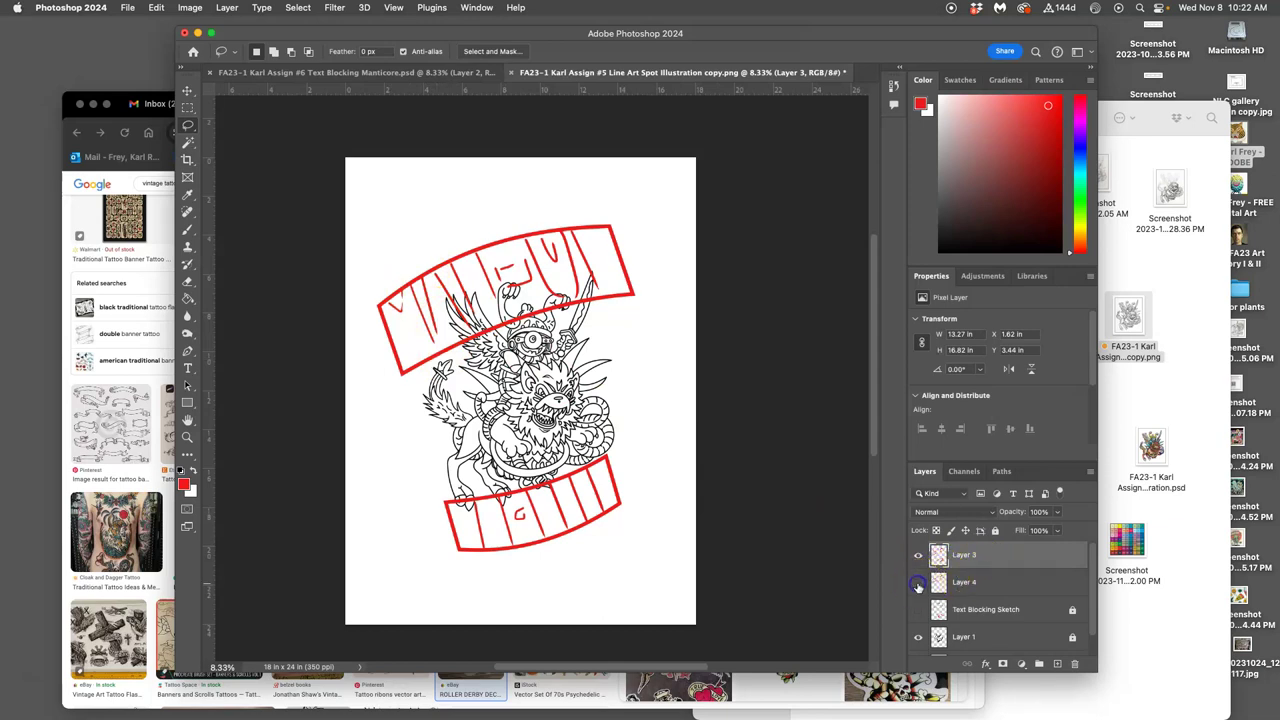
Compare Layer 3's rectangle banners with the curved MAN-UP / TIGRE sketch.
left_click(919, 612)
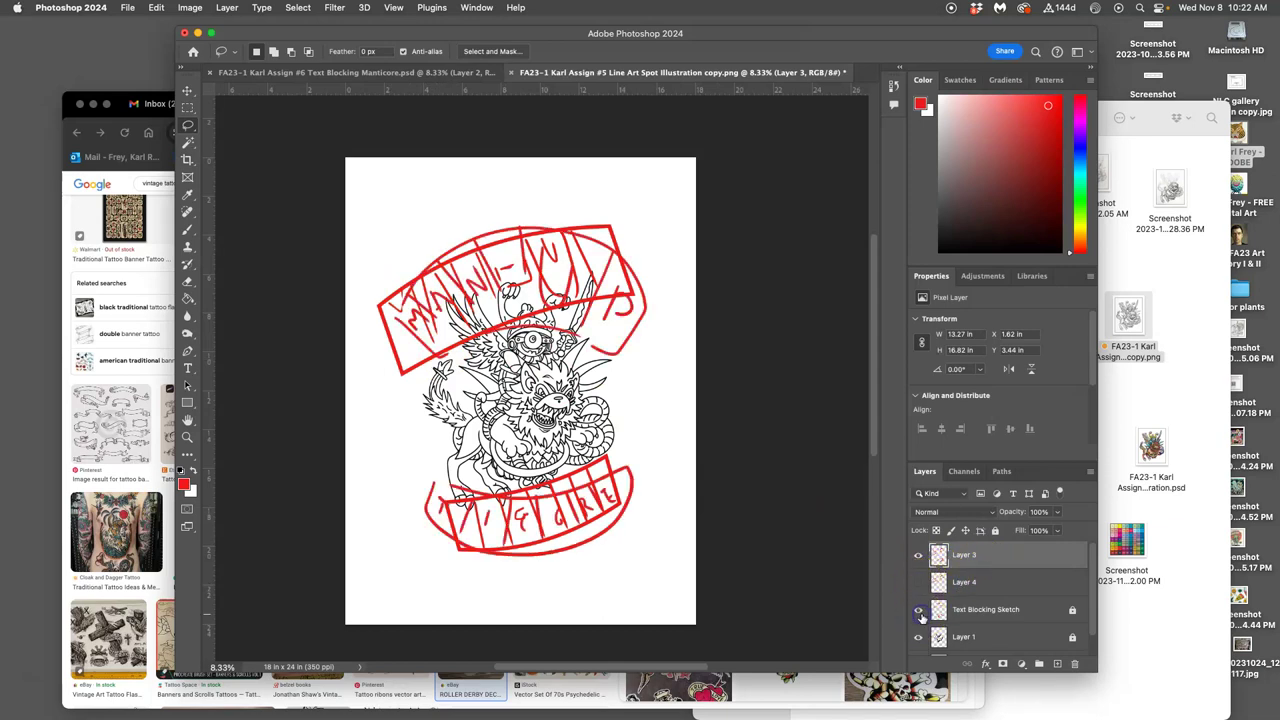
left_click(919, 556)
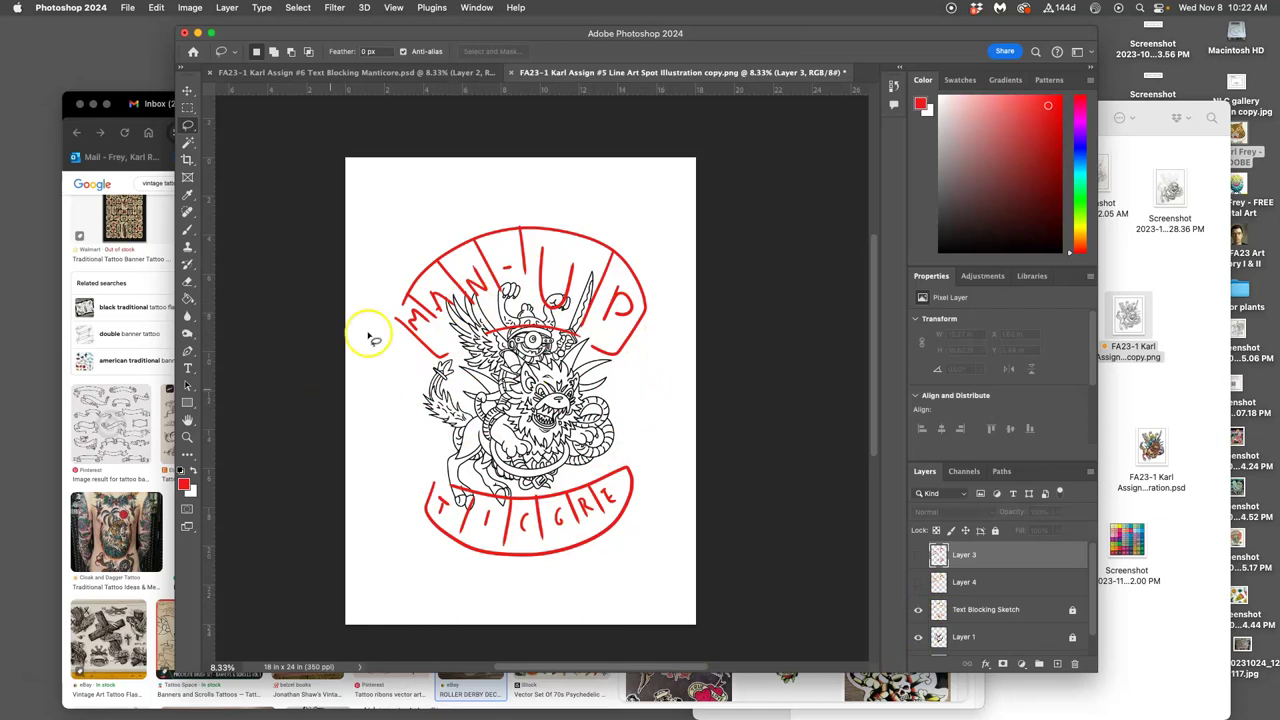
left_click(917, 555)
left_click(918, 610)
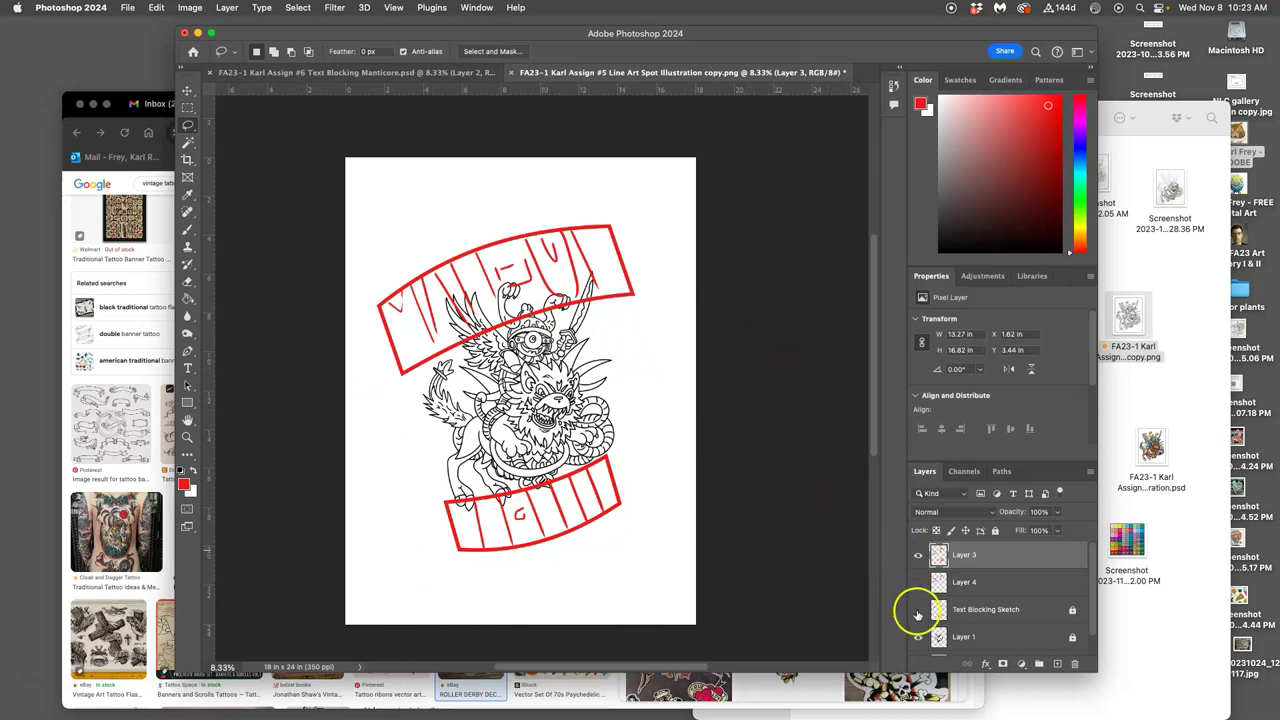
left_click(917, 555)
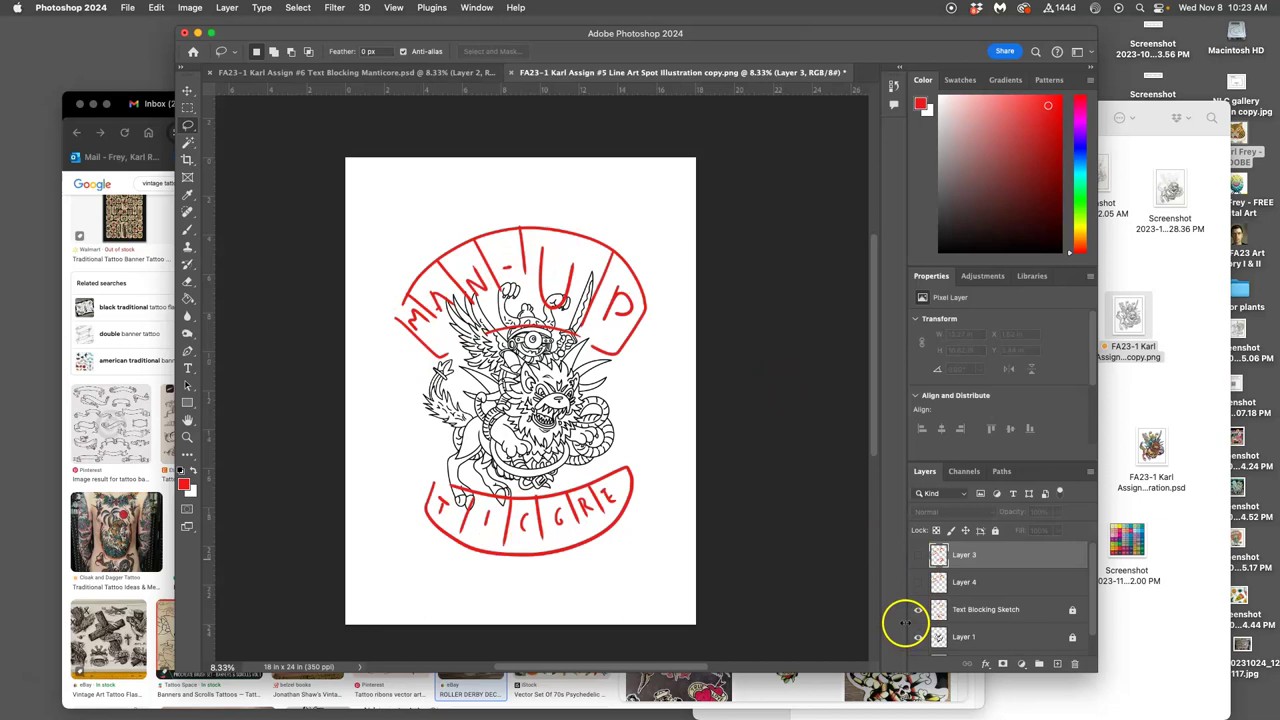
left_click(917, 555)
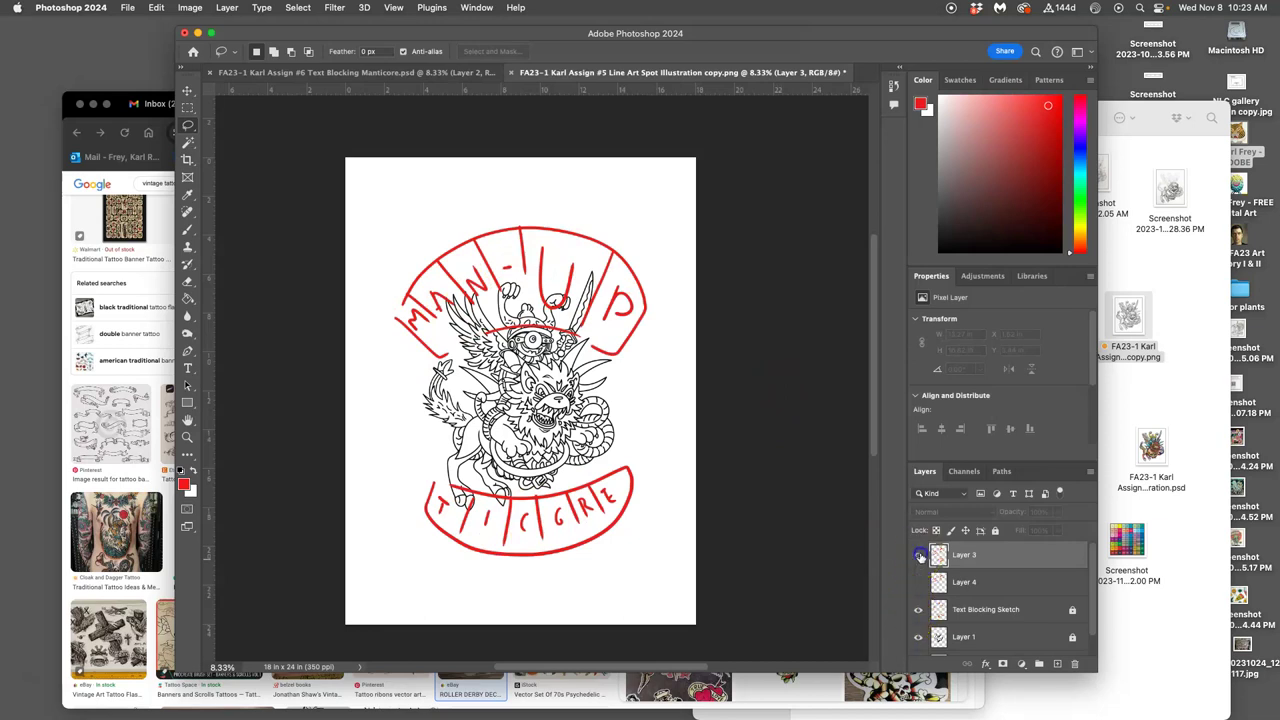
left_click(917, 609)
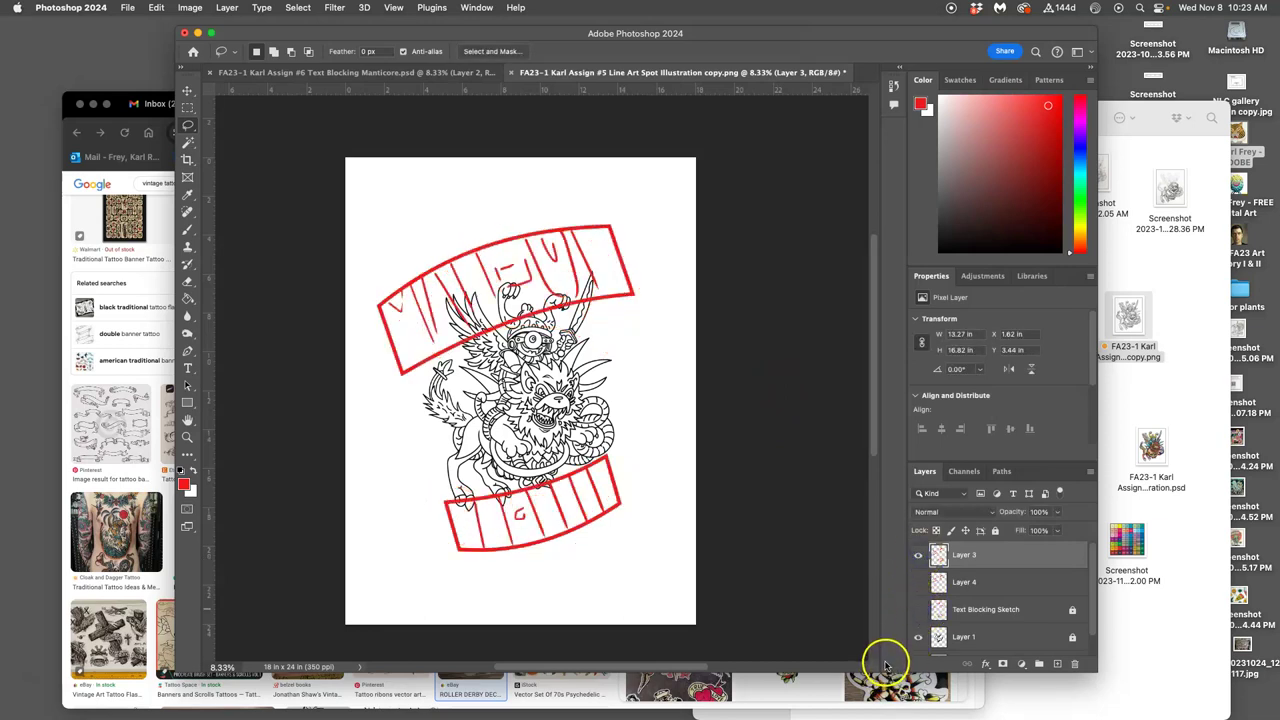
left_click(917, 609)
left_click(917, 555)
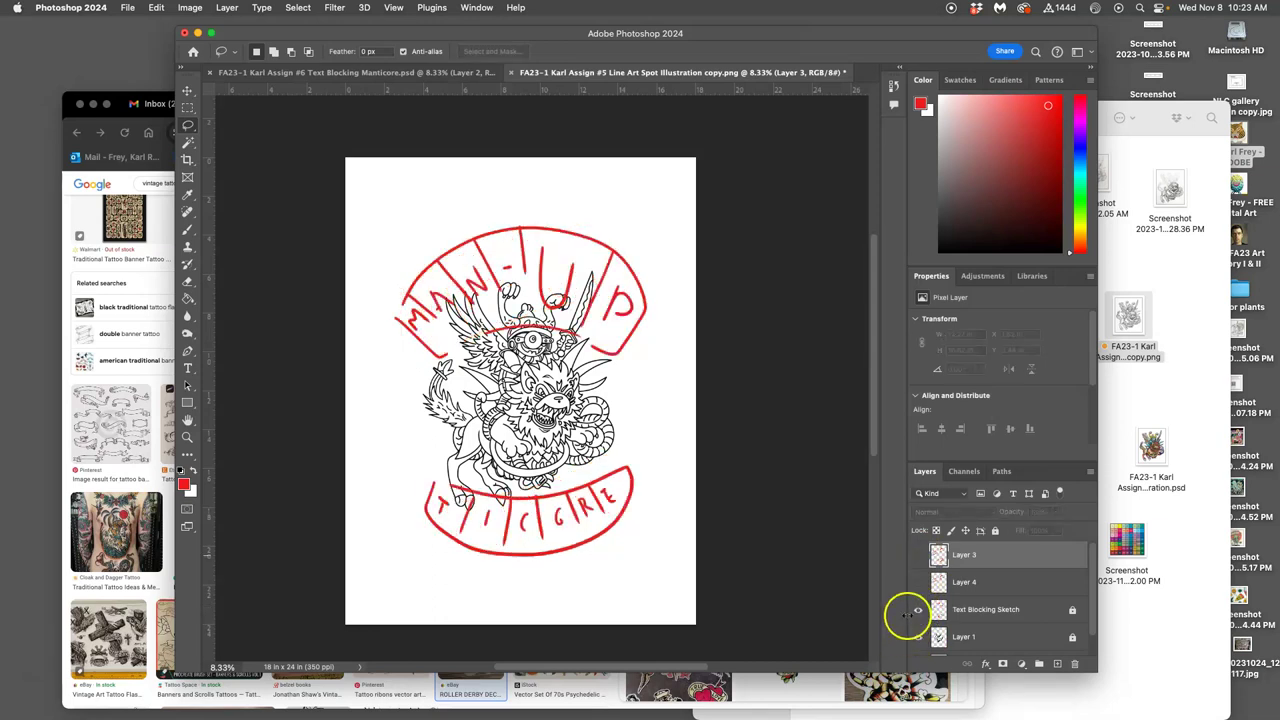
left_click(917, 555)
left_click(917, 609)
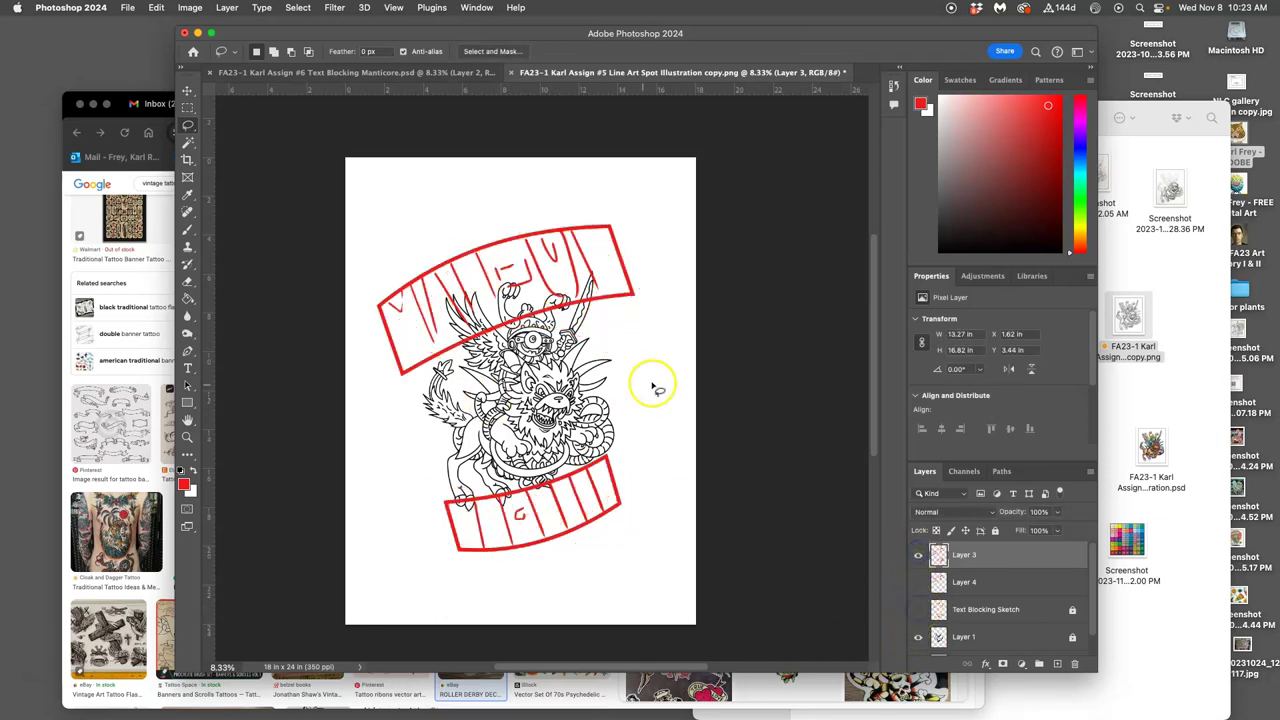
left_click(990, 555)
Duplicate Layer 3 and lasso-select the top red banner on the copy.
key("super+j")
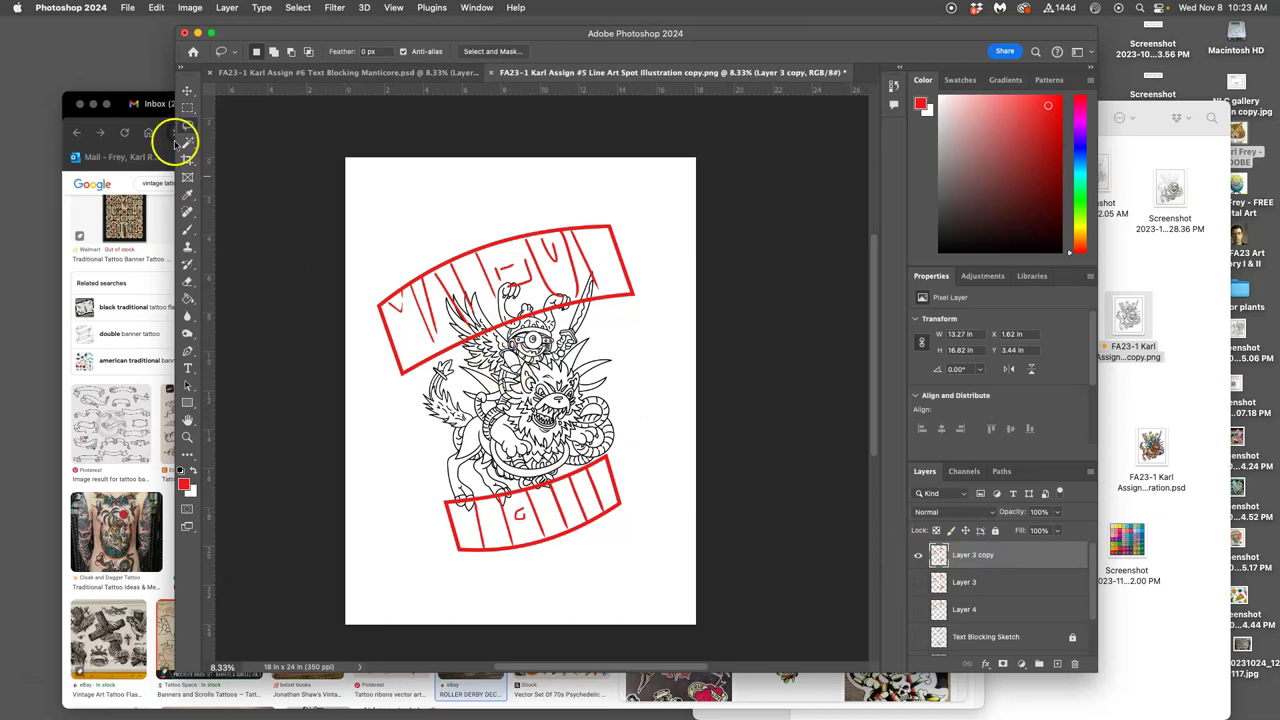
mouse_move(510, 345)
left_mouse_down()
mouse_move(324, 303)
mouse_move(416, 208)
mouse_move(625, 180)
left_mouse_up()
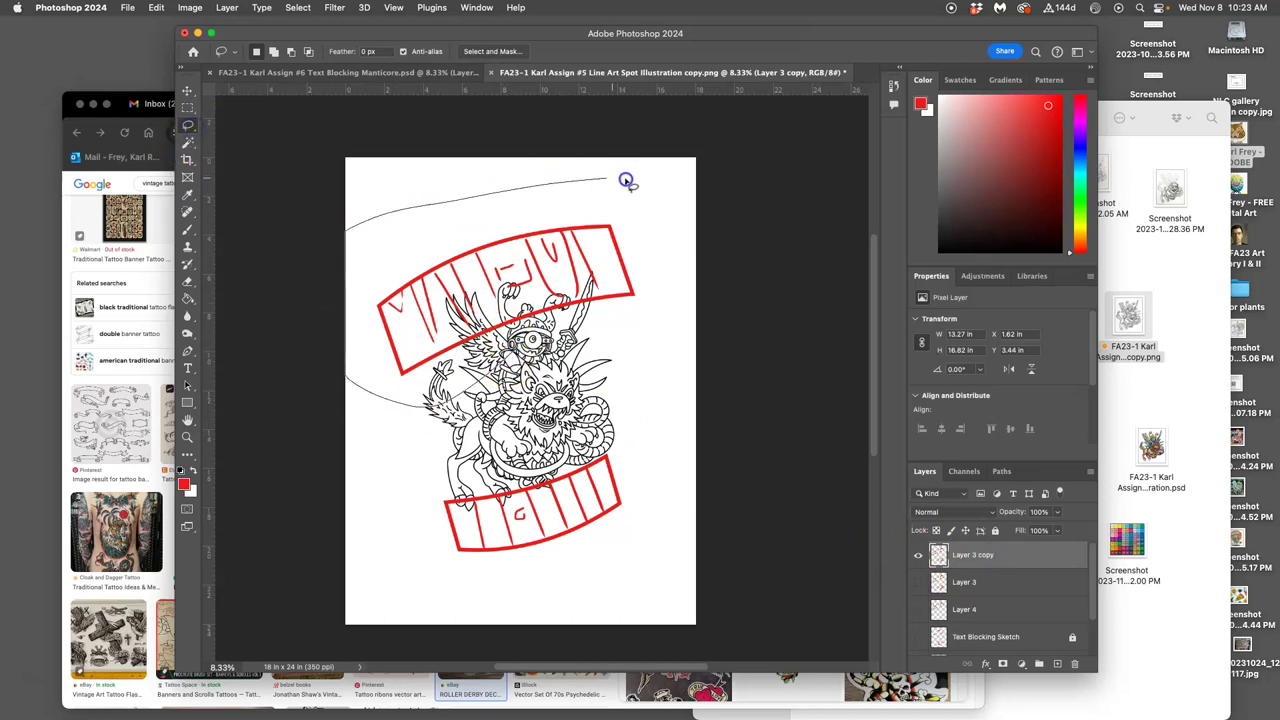
left_click_drag(541, 373, 519, 390)
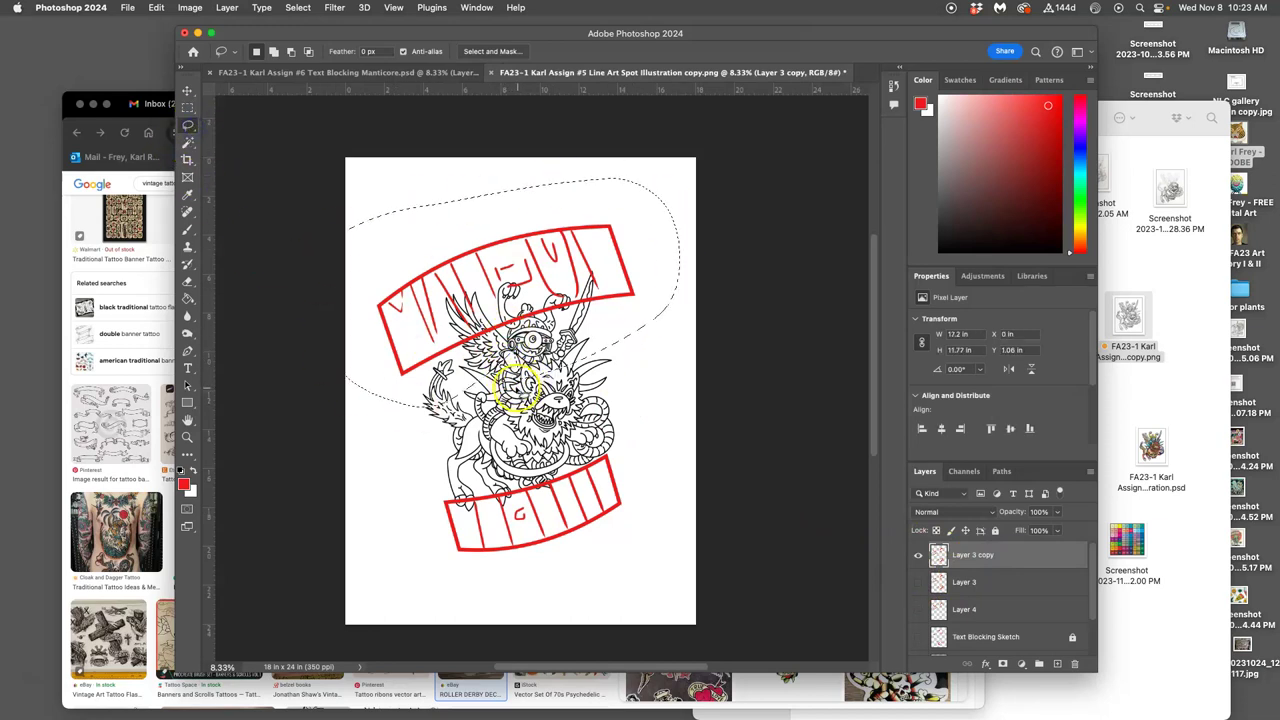
Warp the top banner into a curved band sweeping up to the right above the head.
key("super+t")
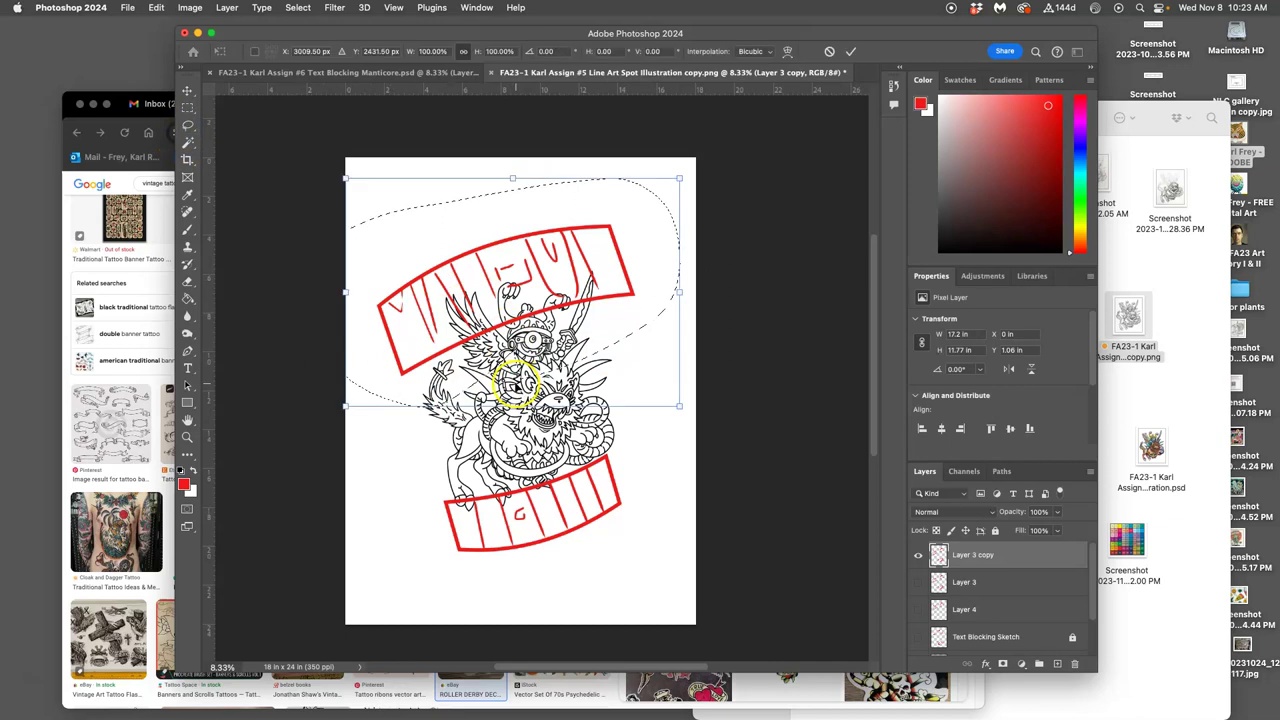
right_click(500, 272)
left_click(520, 377)
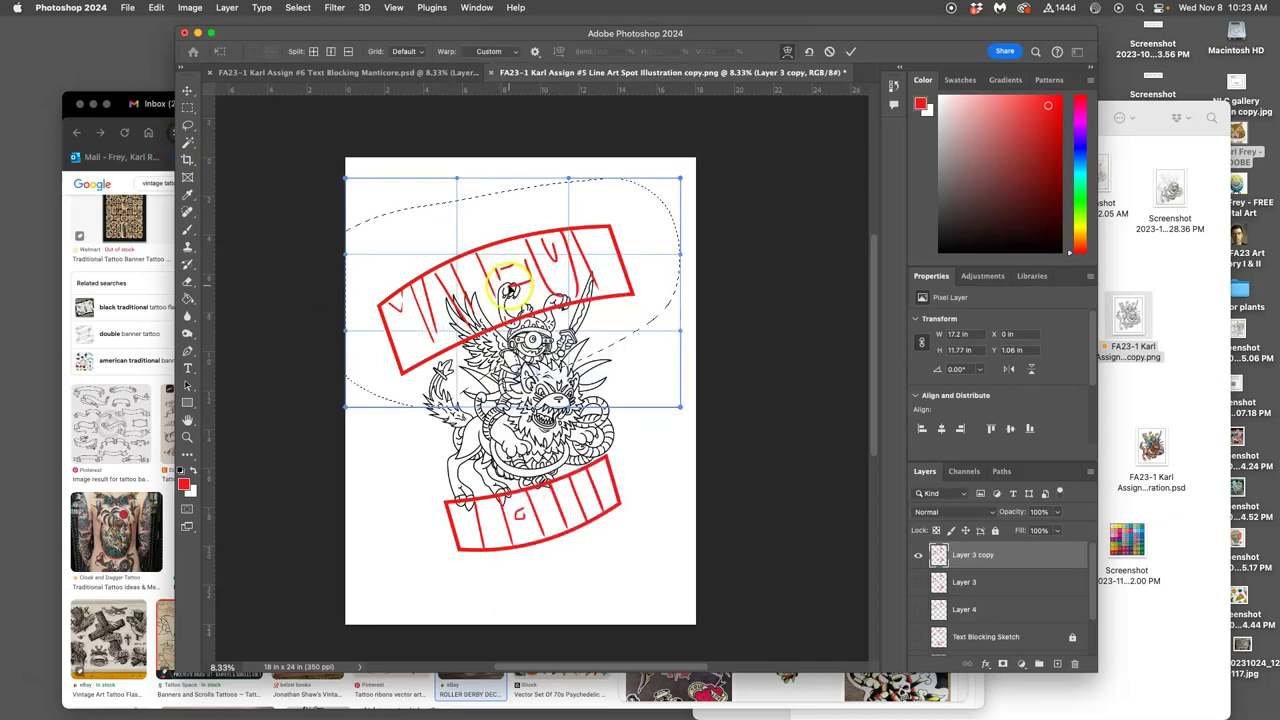
left_click_drag(497, 253, 601, 298)
left_click_drag(627, 236, 666, 226)
left_click_drag(477, 226, 493, 256)
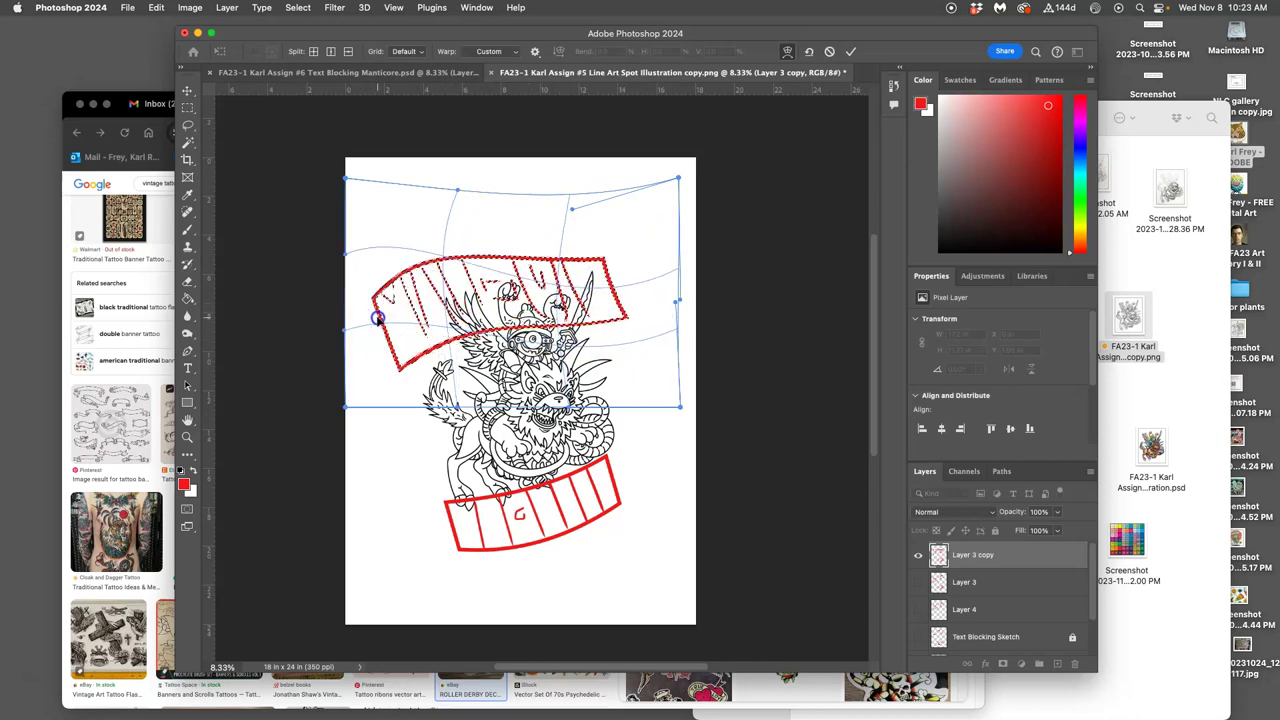
left_click_drag(380, 316, 632, 286)
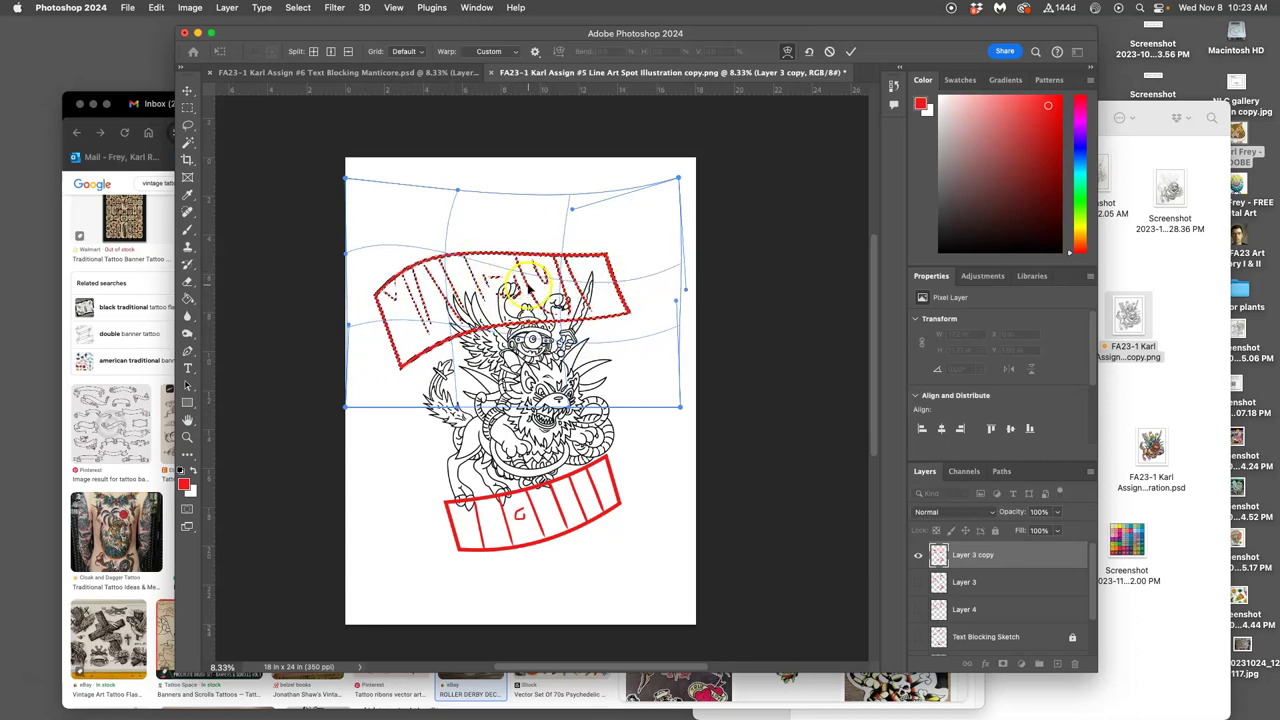
key("Return")
key("l")
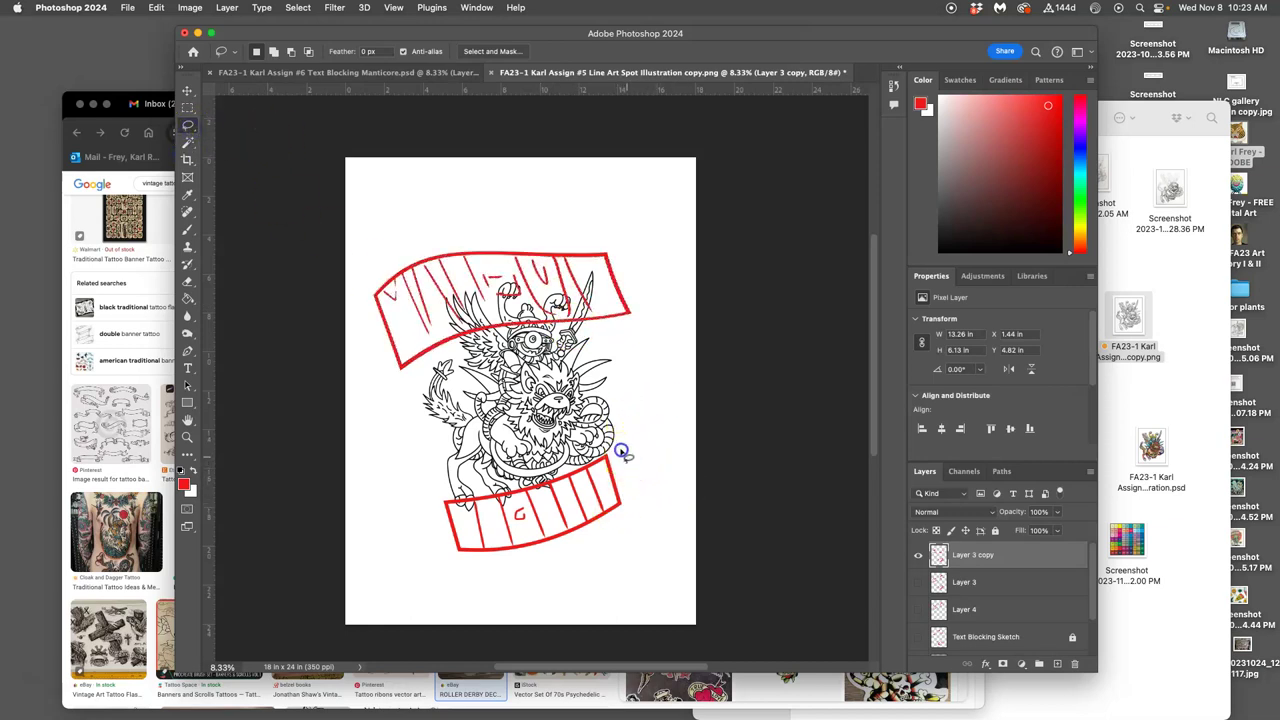
Lasso the lower banner and warp it into a straighter band rising to the right.
mouse_move(621, 451)
left_mouse_down()
mouse_move(470, 477)
mouse_move(409, 505)
mouse_move(440, 561)
mouse_move(533, 562)
mouse_move(677, 505)
mouse_move(651, 453)
left_mouse_up()
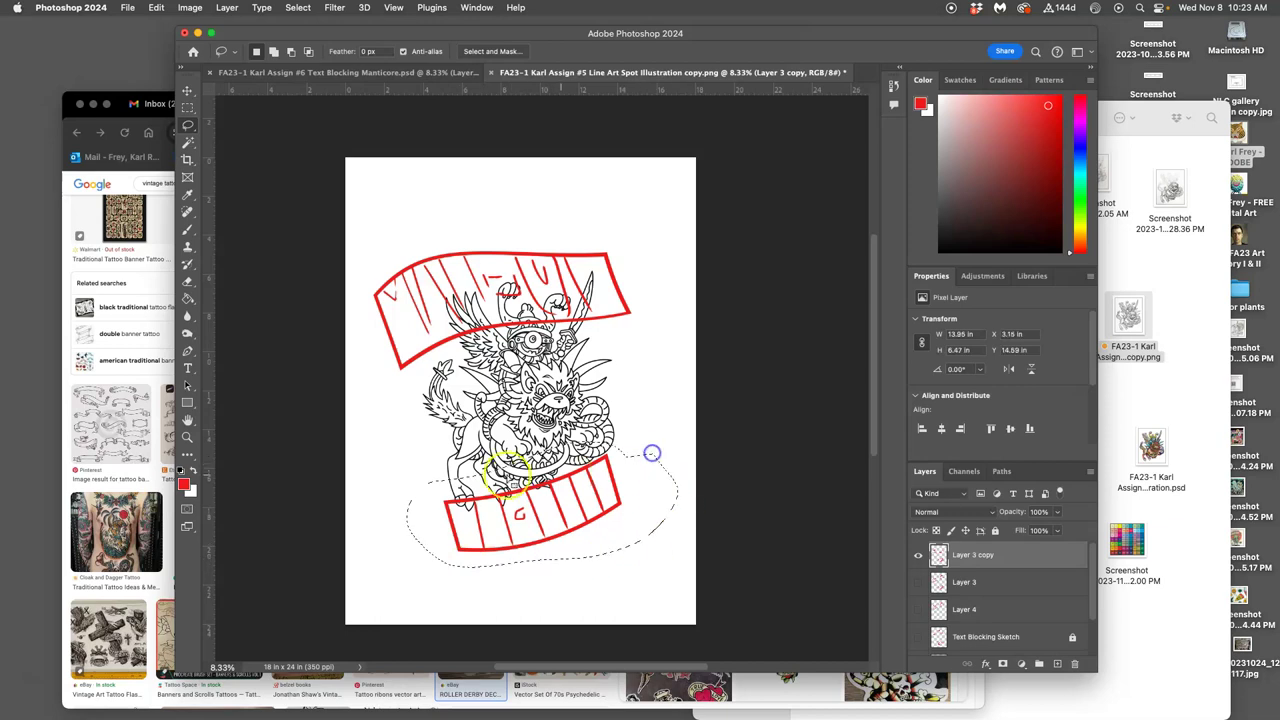
key("super+t")
right_click(572, 494)
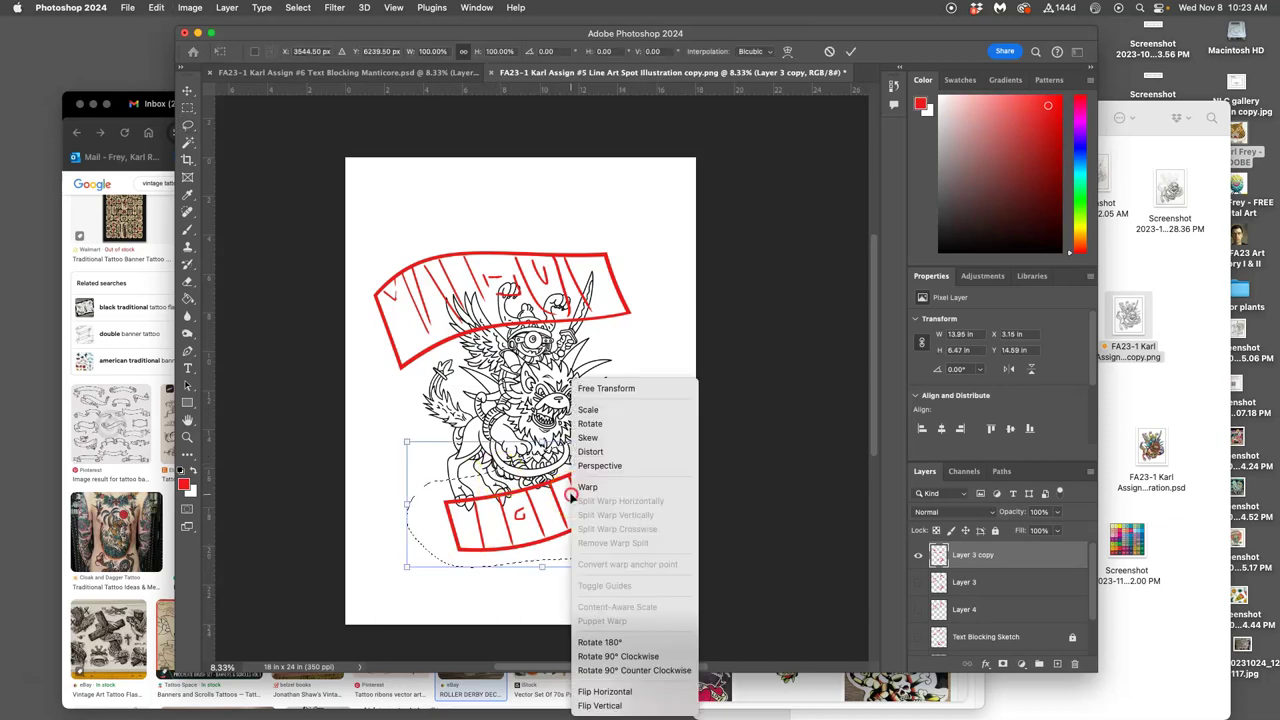
left_click(588, 487)
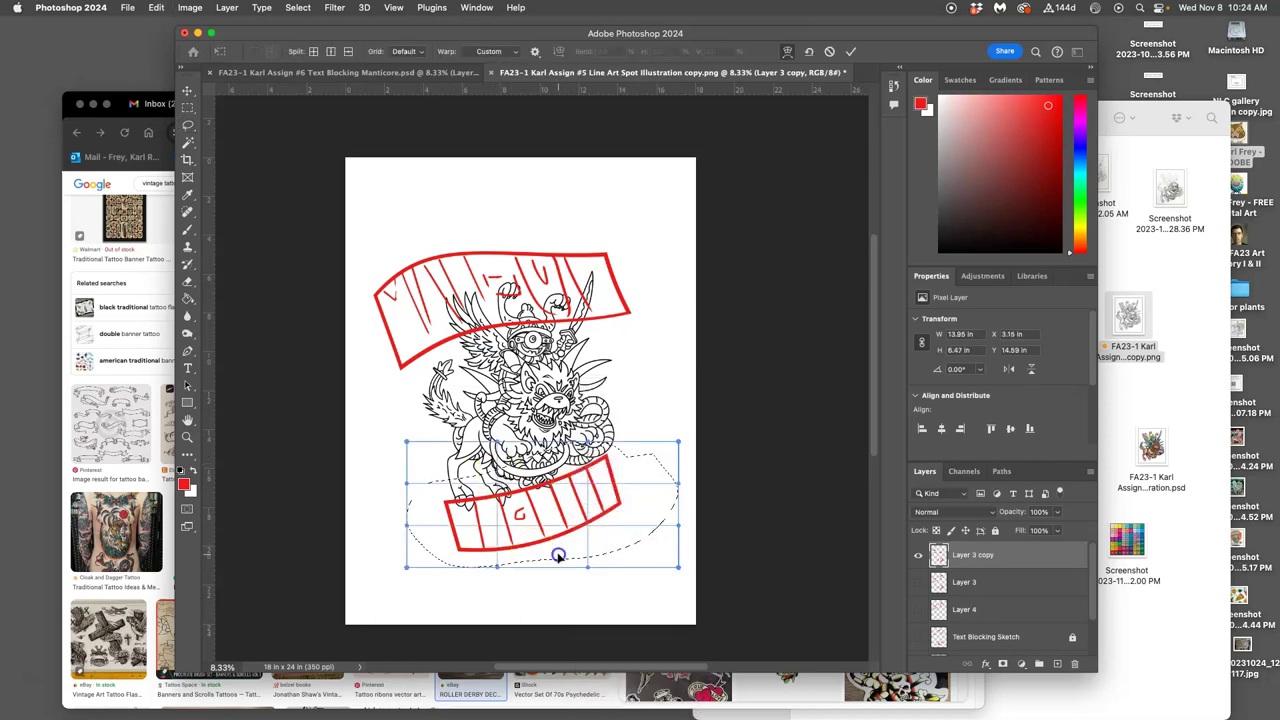
left_click_drag(558, 554, 532, 503)
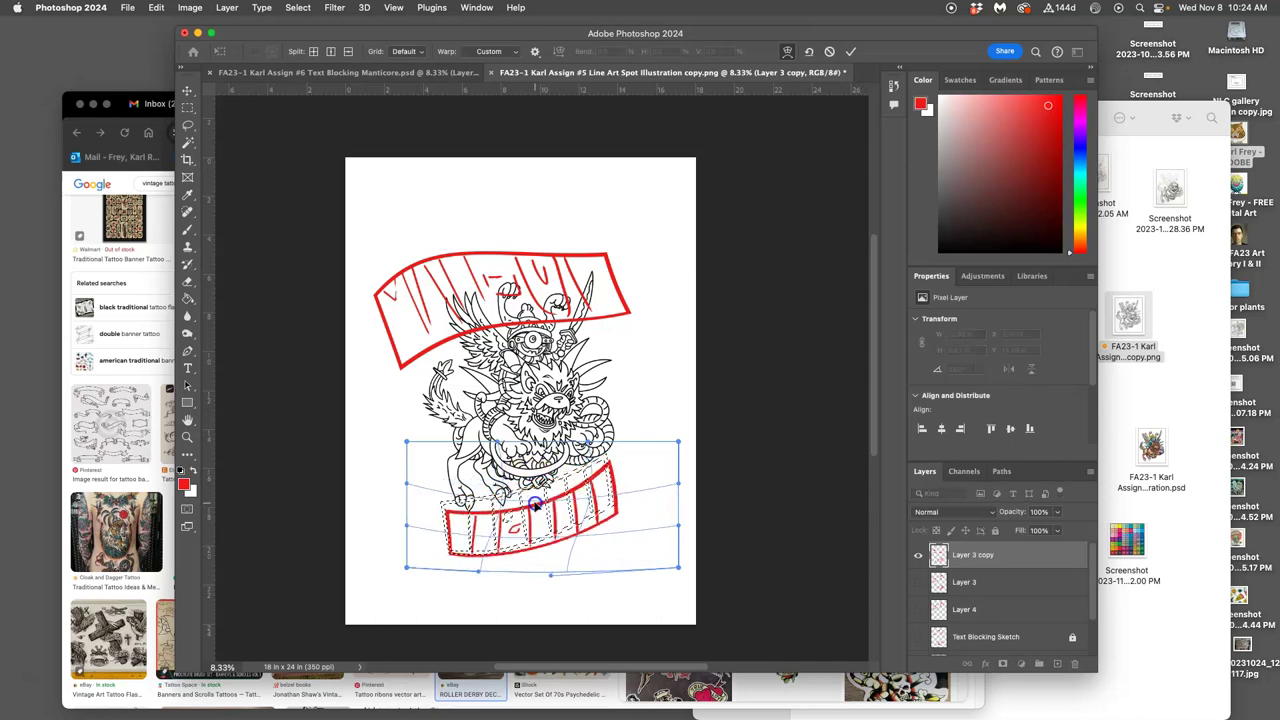
left_click_drag(616, 508, 614, 509)
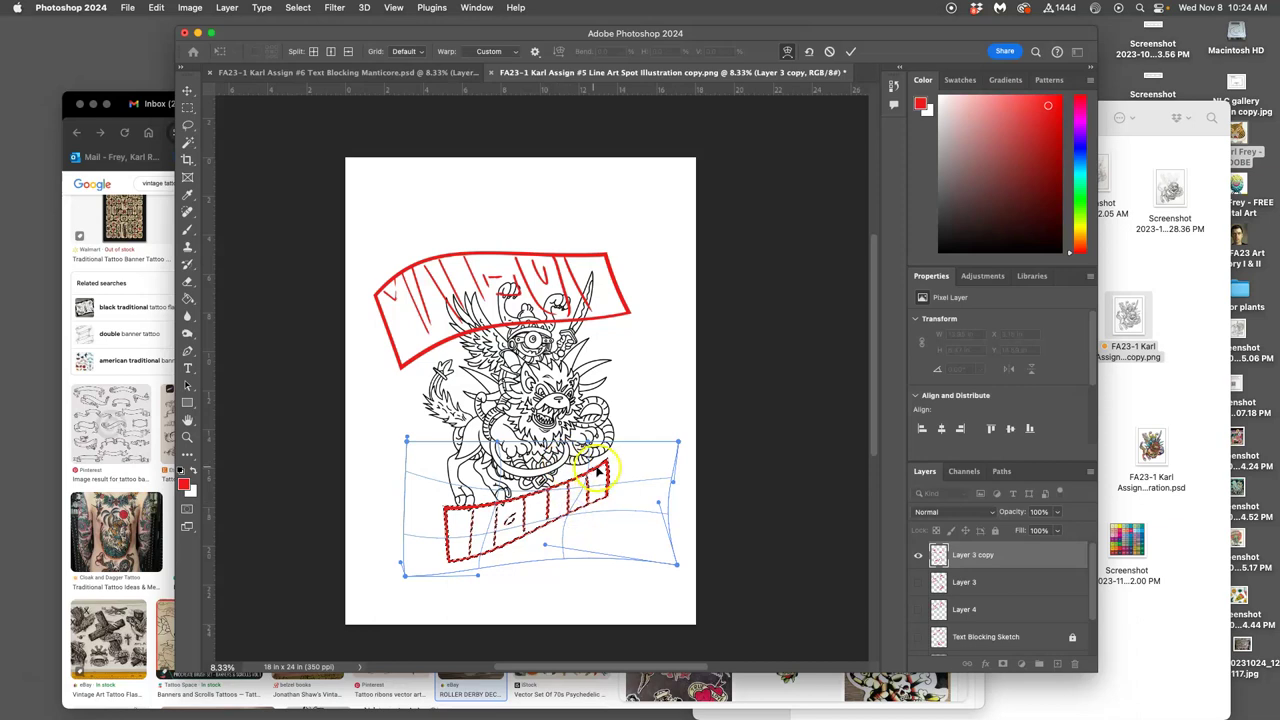
key("Return")
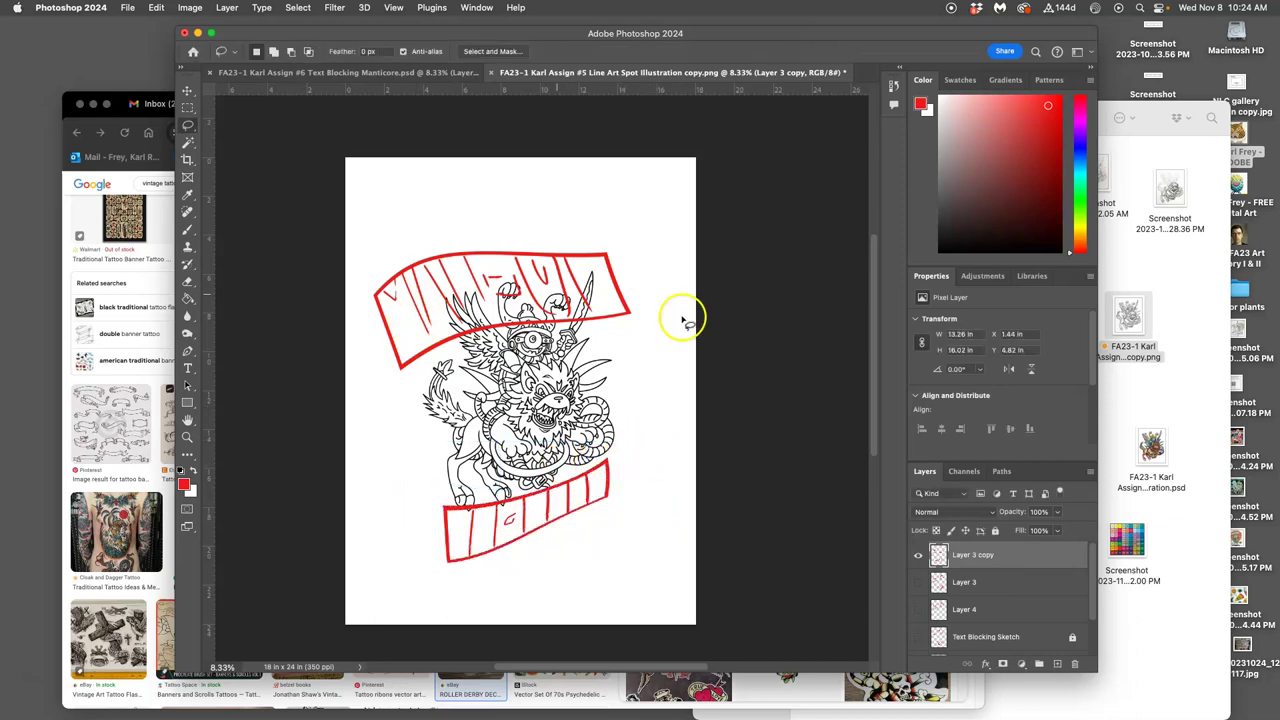
Scale the reselected lower banner to about 94% × 71% and rotate it 3.77° clockwise.
key("super+shift+d")
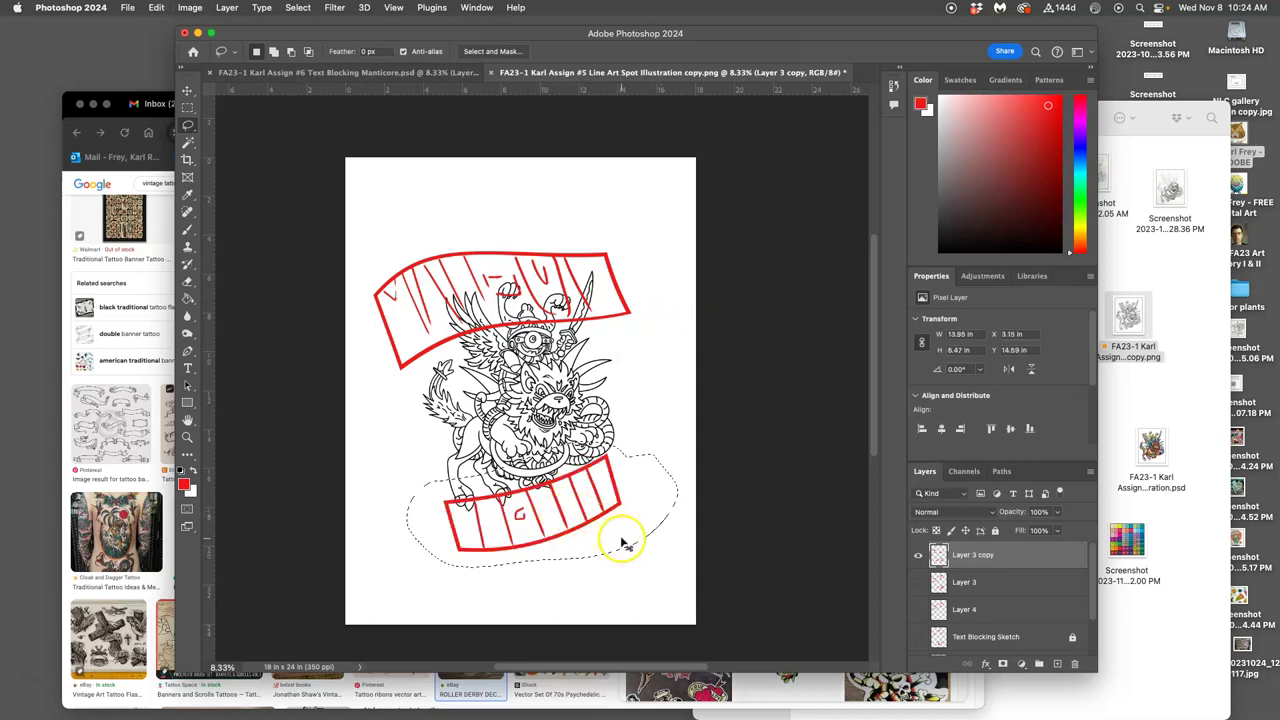
key("super+t")
left_click_drag(677, 565, 663, 531)
left_click_drag(609, 486, 613, 511)
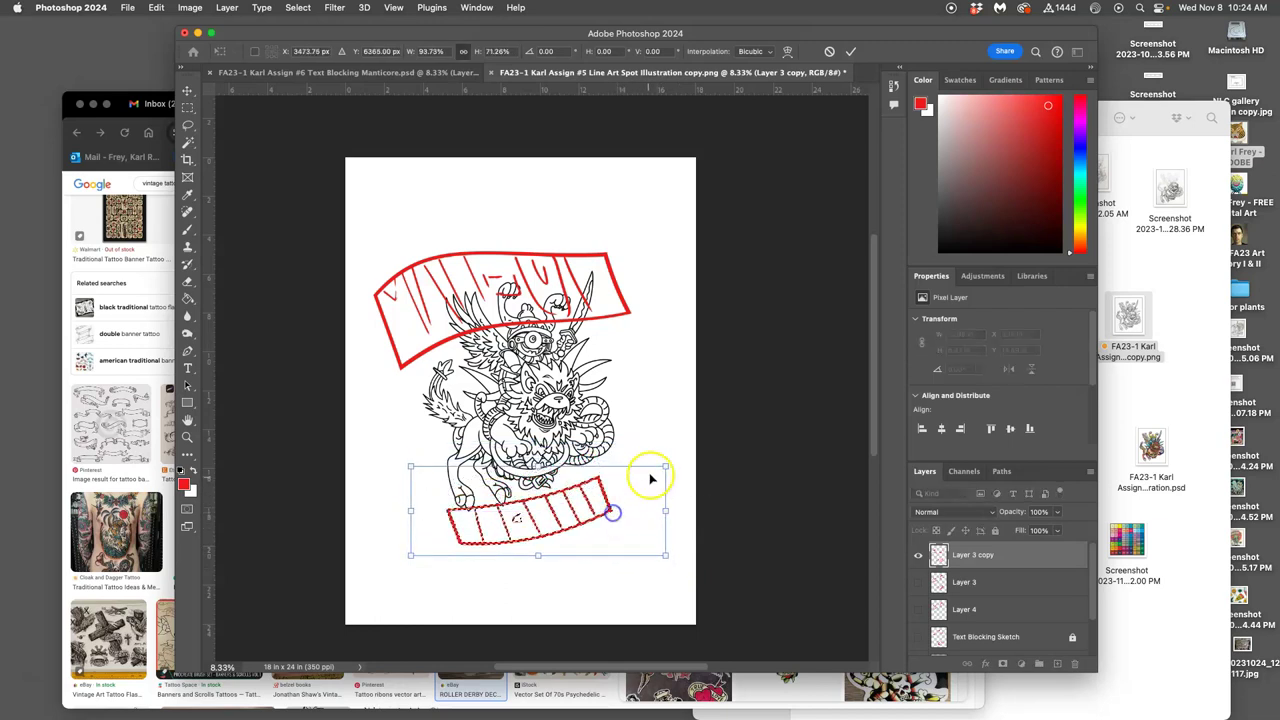
mouse_move(671, 457)
left_mouse_down()
mouse_move(680, 477)
mouse_move(674, 463)
left_mouse_up()
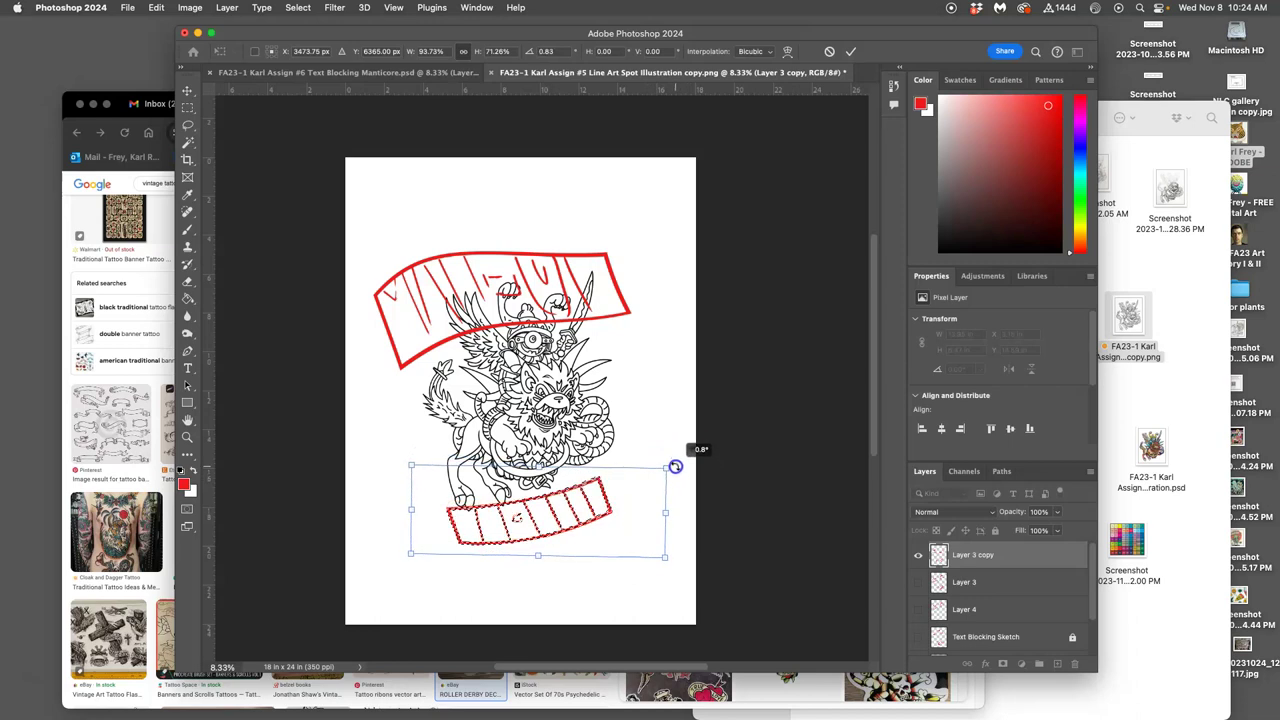
left_click_drag(599, 503, 603, 516)
left_click_drag(675, 468, 676, 476)
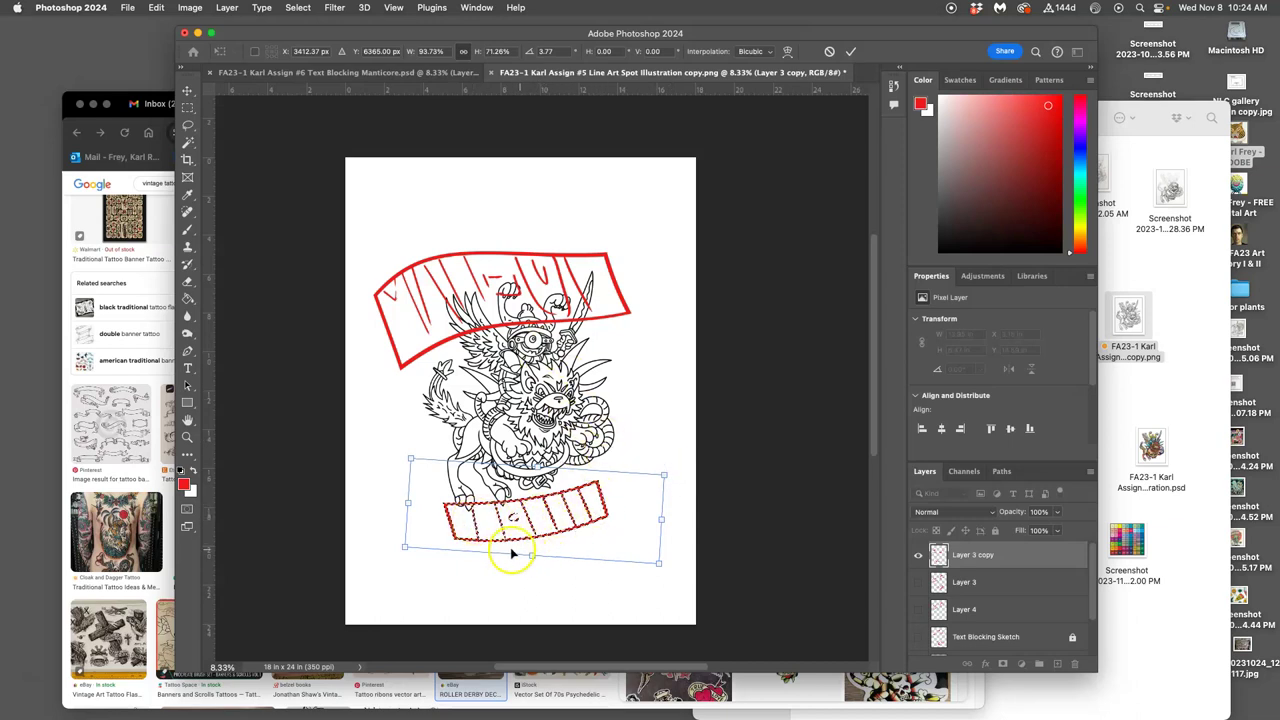
left_click_drag(512, 536, 500, 540)
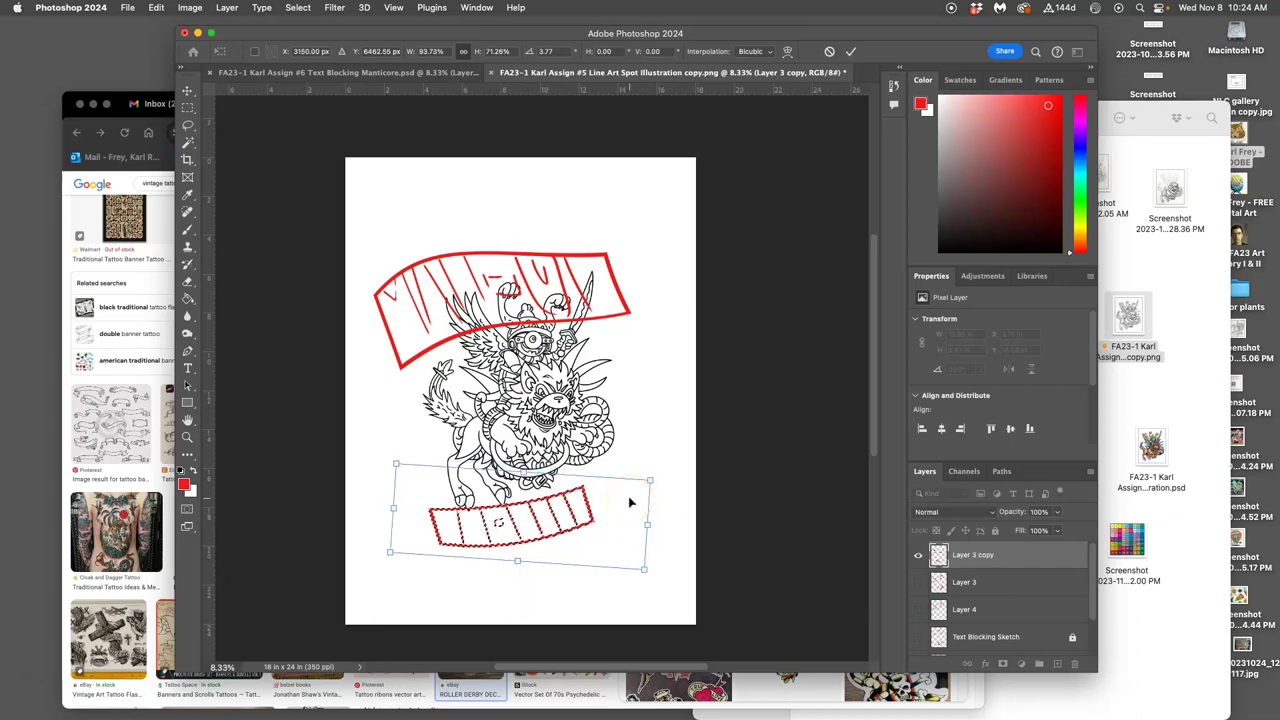
left_click_drag(624, 501, 617, 498)
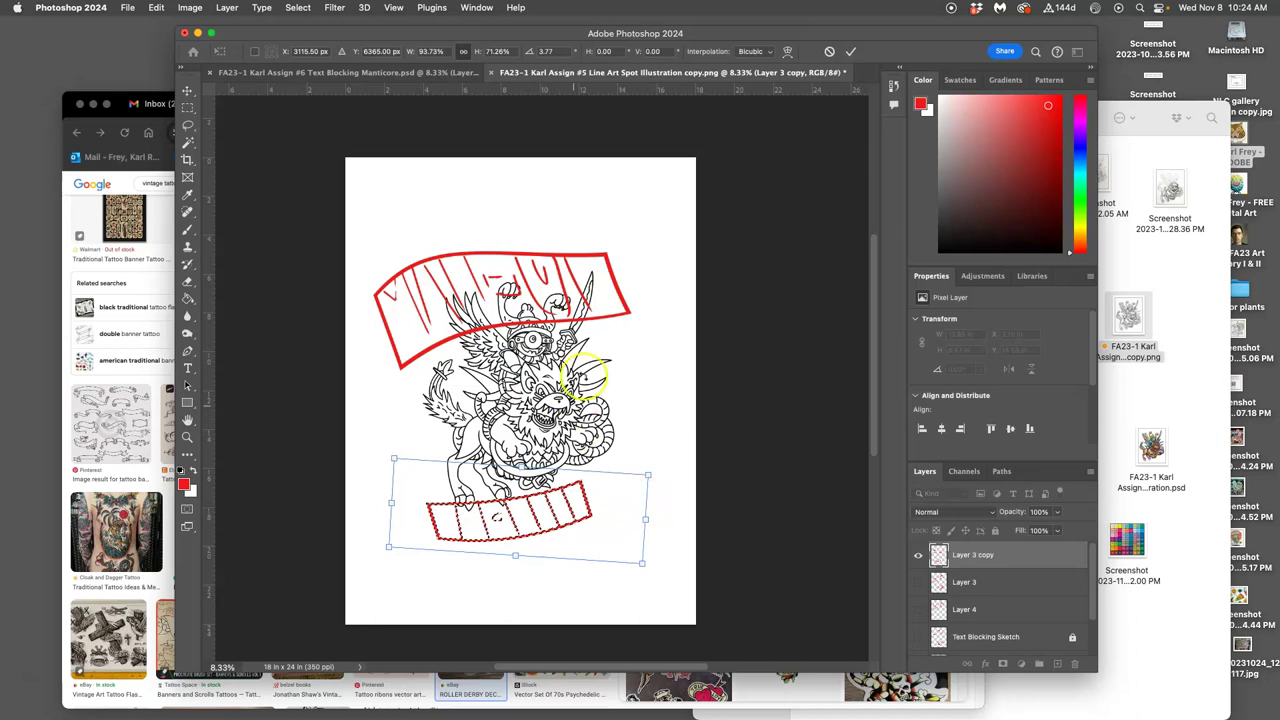
key("Return")
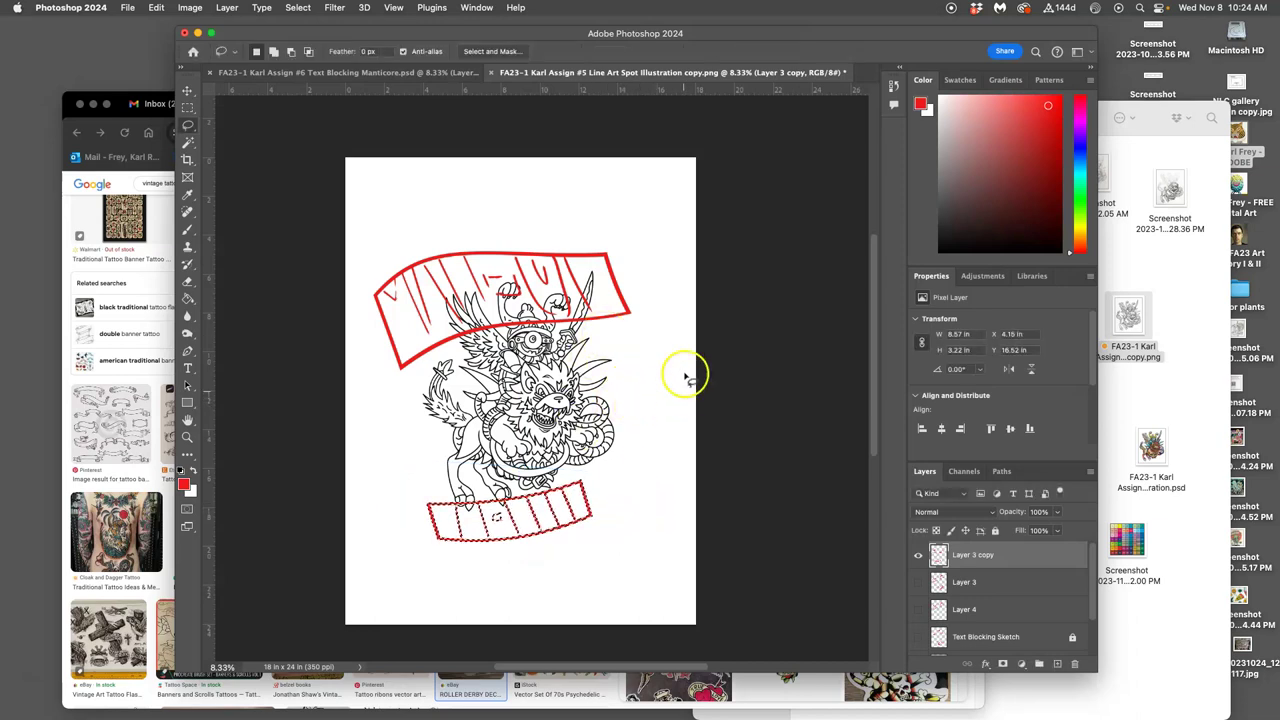
Lasso the top banner, reposition it slightly and rotate it about 1.32°.
left_click(625, 350)
left_click(188, 124)
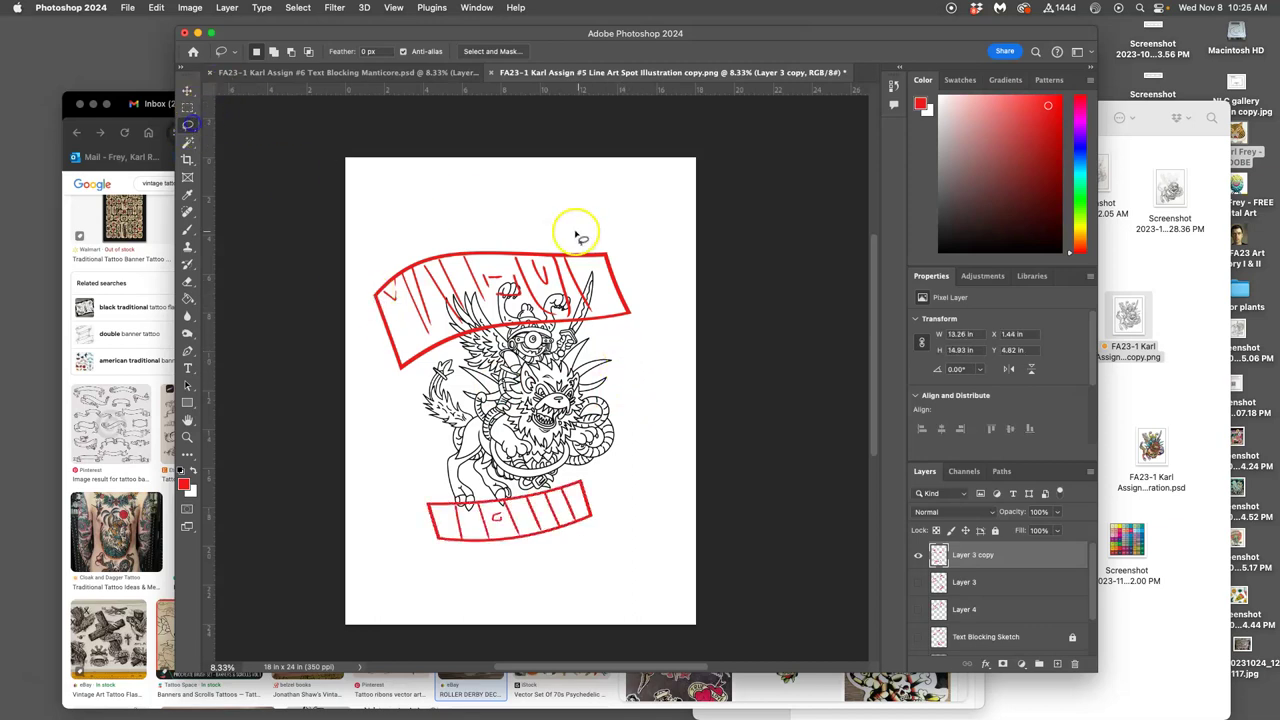
mouse_move(576, 237)
left_mouse_down()
mouse_move(422, 244)
mouse_move(350, 272)
mouse_move(361, 382)
mouse_move(558, 375)
left_mouse_up()
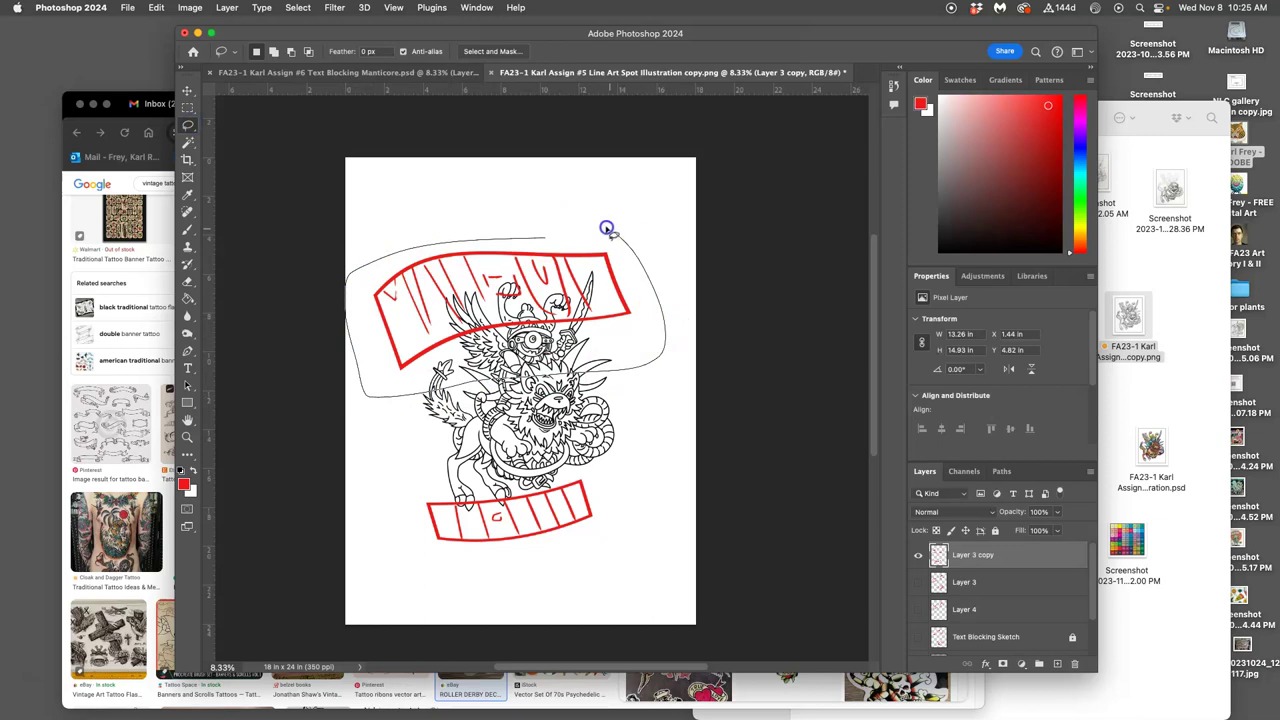
left_click_drag(606, 228, 606, 224)
left_click(188, 91)
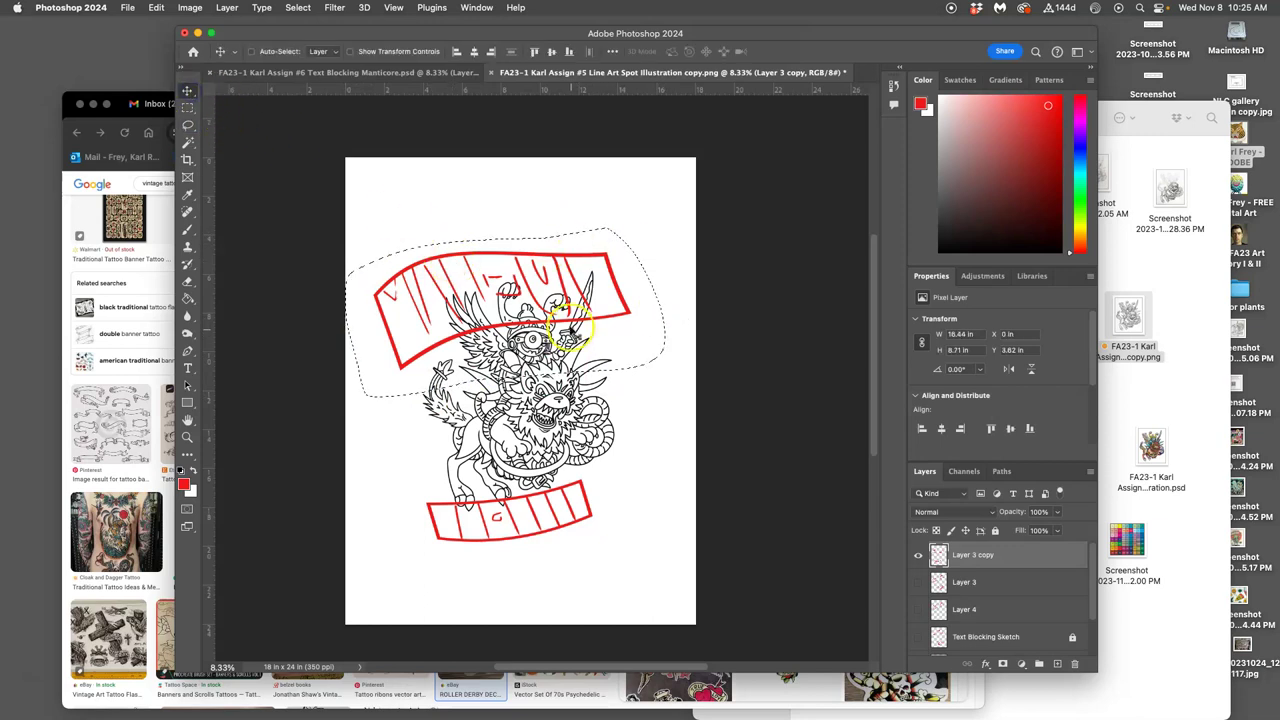
mouse_move(571, 328)
left_mouse_down()
mouse_move(483, 300)
mouse_move(565, 307)
left_mouse_up()
key("super")
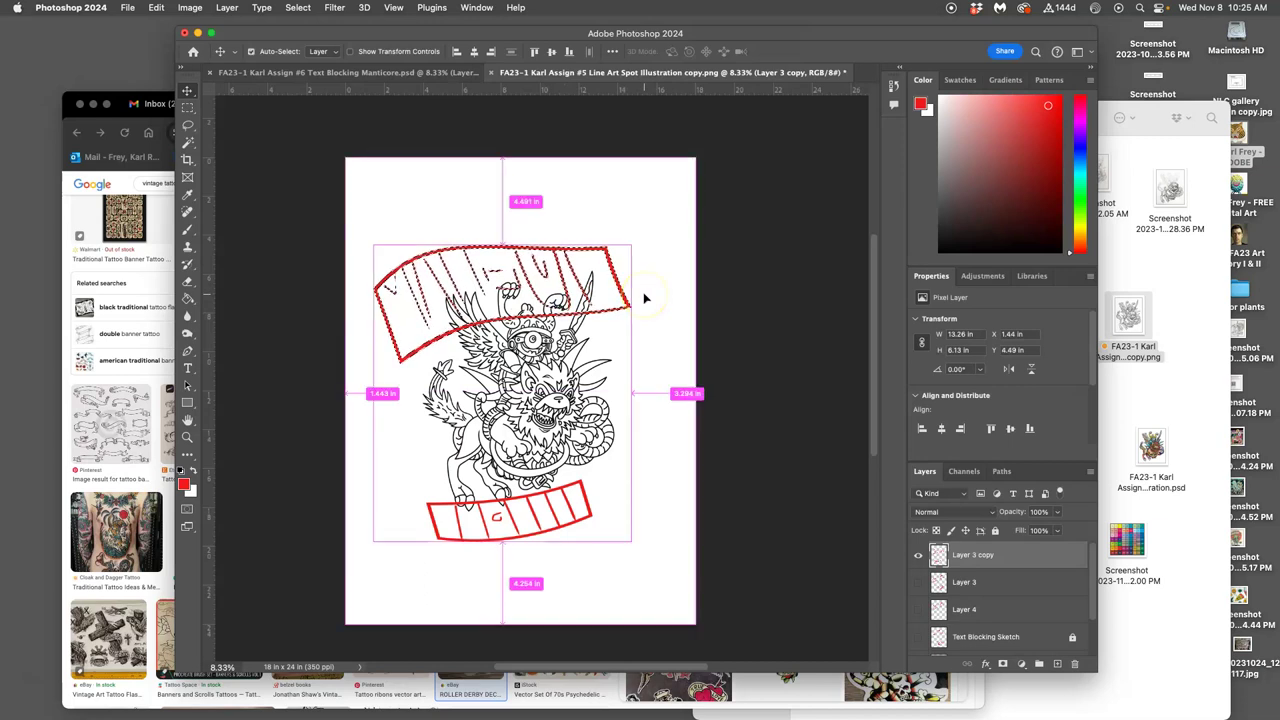
key("super+t")
left_click_drag(651, 249, 651, 248)
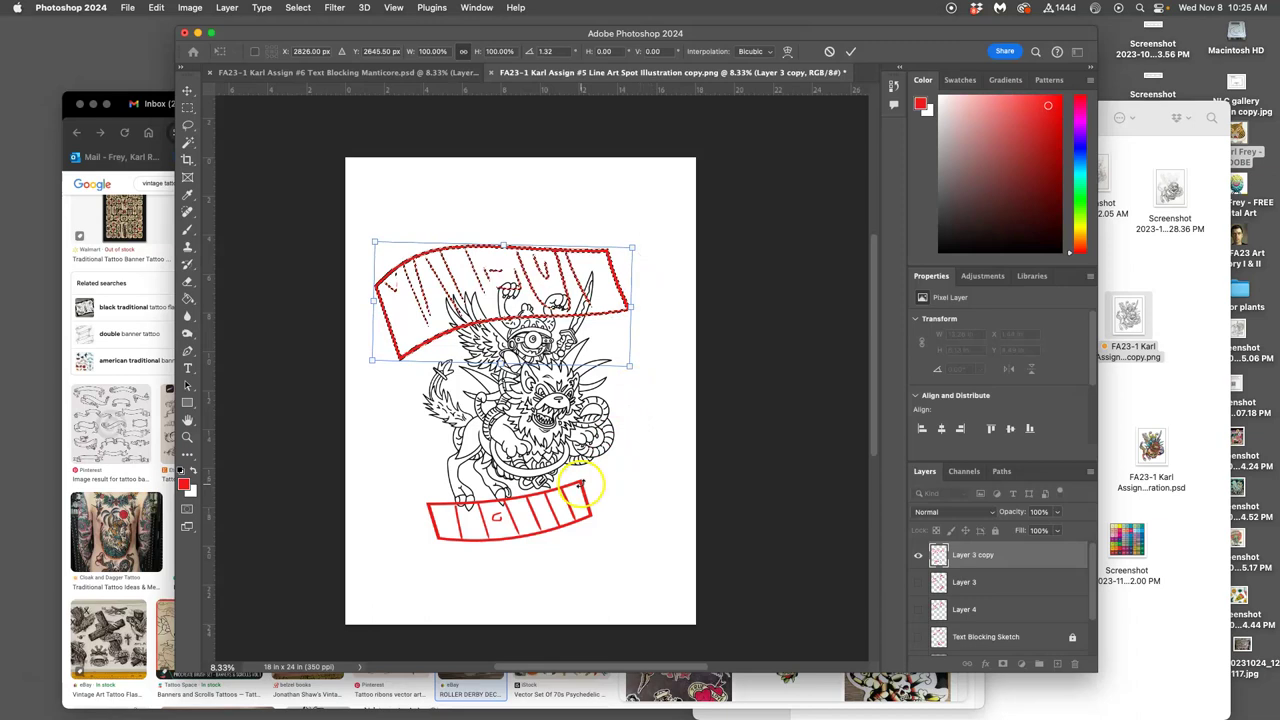
key("Return")
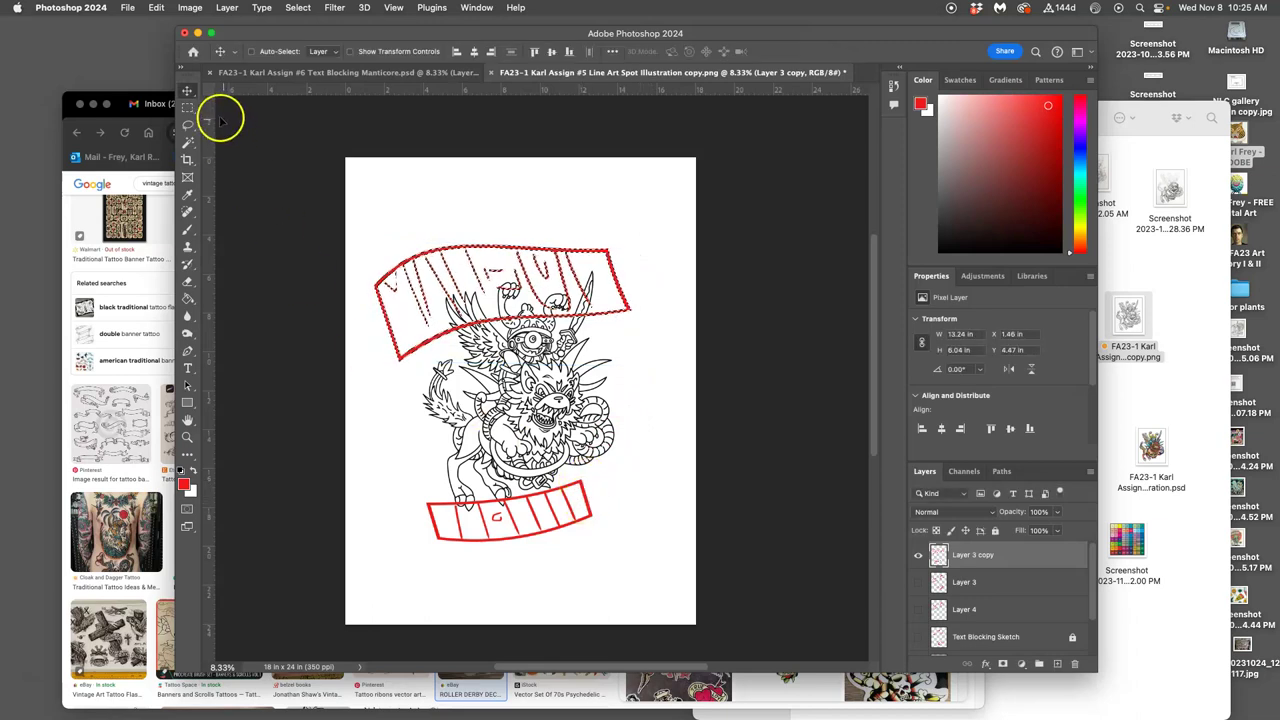
Lasso the lower banner and resize it to about 108% wide, 98% tall, tilted about 1° counterclockwise.
key("super+d")
key("l")
mouse_move(594, 474)
left_mouse_down()
mouse_move(452, 477)
mouse_move(365, 493)
mouse_move(470, 564)
mouse_move(588, 542)
mouse_move(594, 472)
left_mouse_up()
left_click(188, 92)
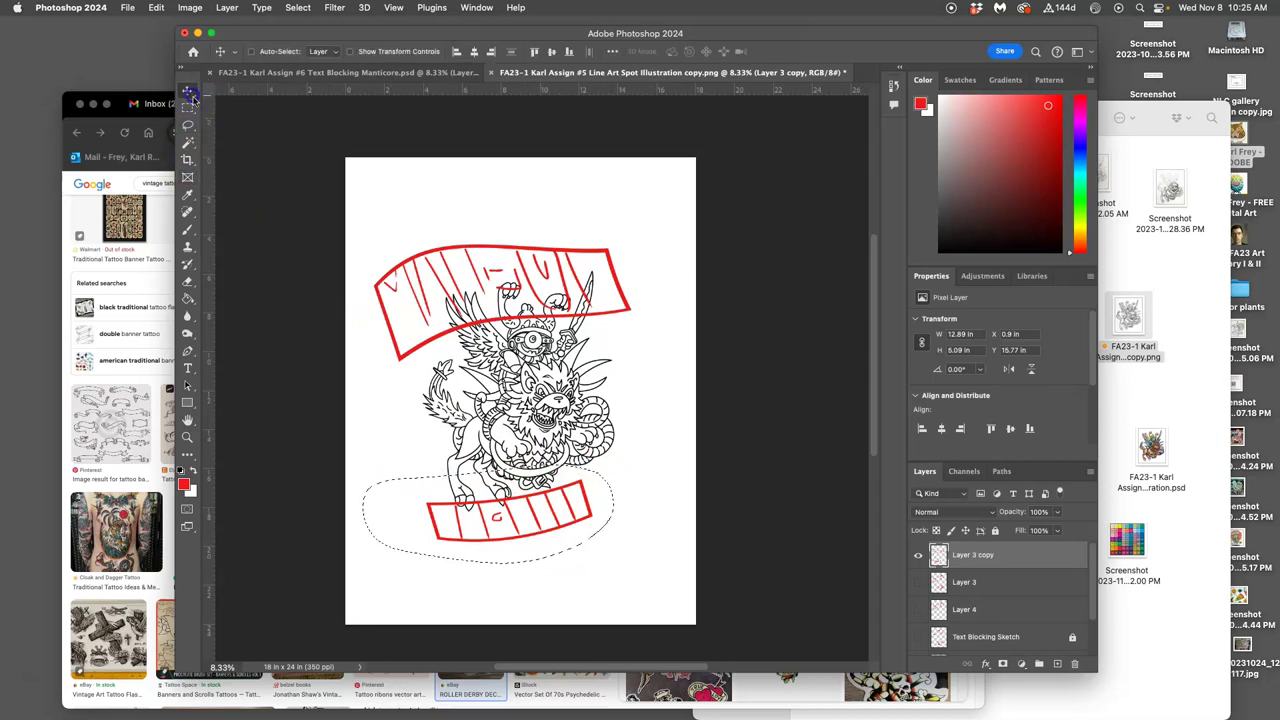
key("super+t")
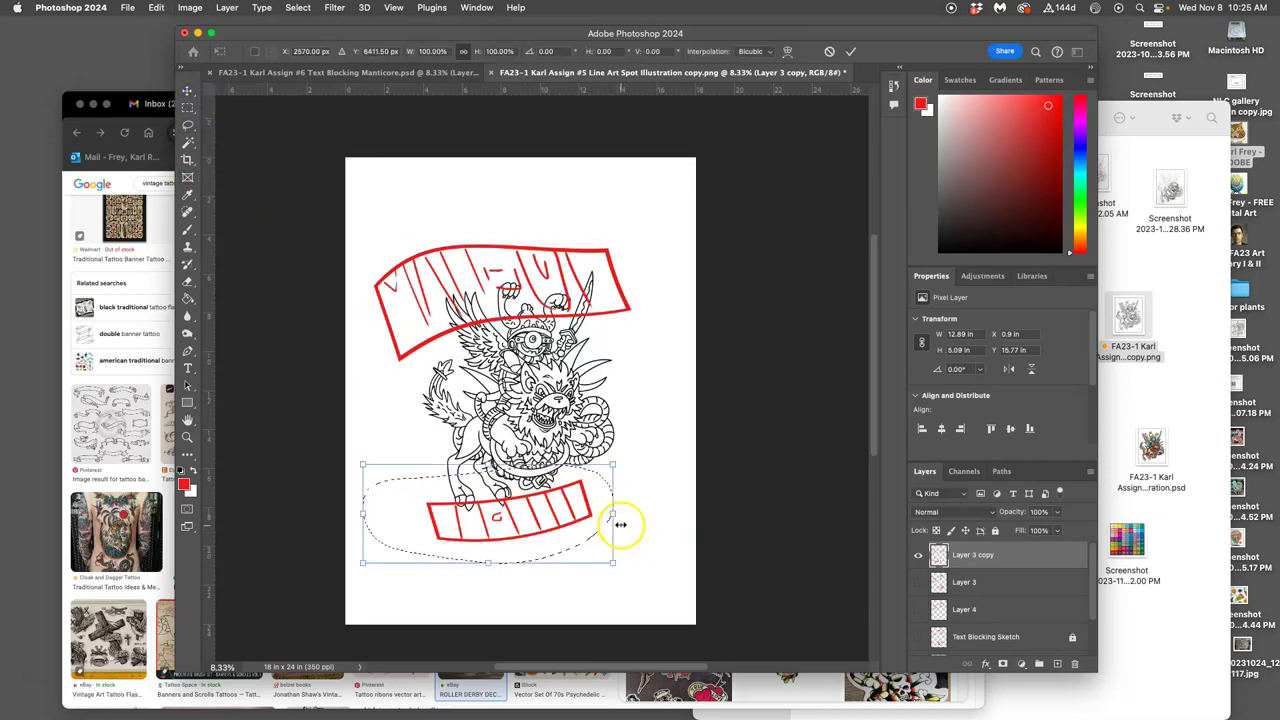
left_click_drag(614, 514, 636, 490)
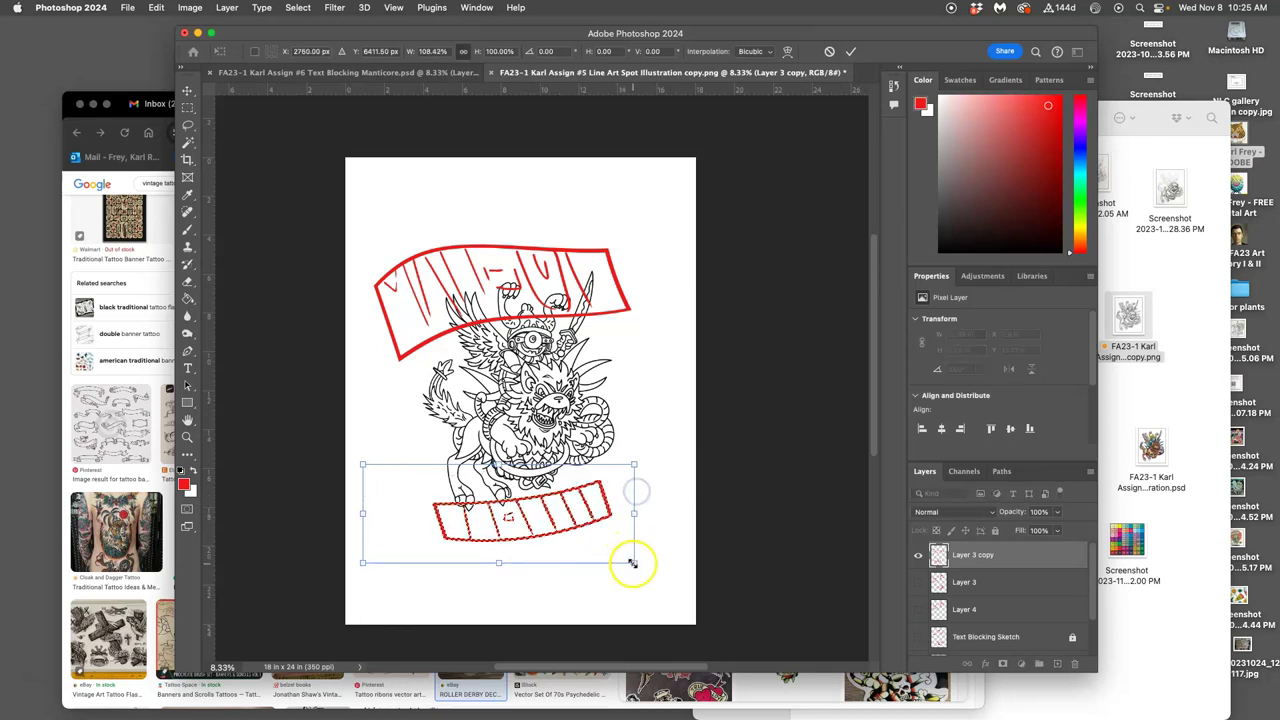
left_click_drag(633, 563, 627, 510)
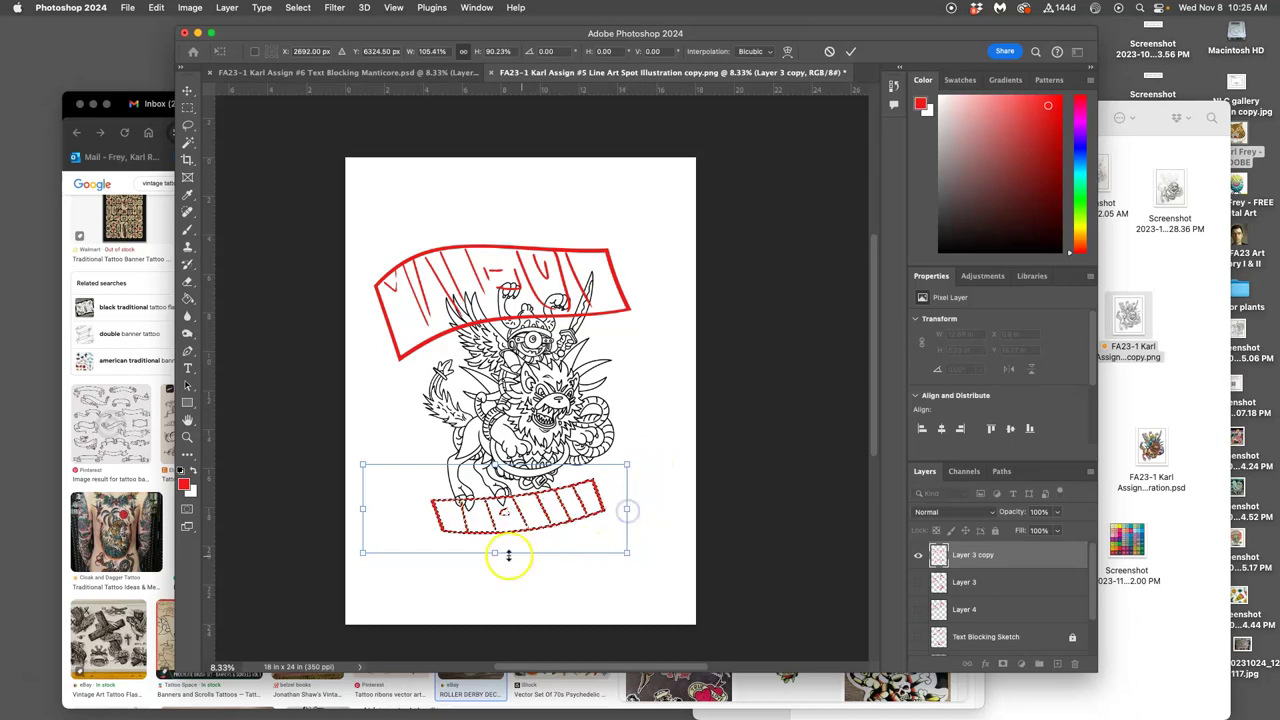
left_click_drag(508, 555, 503, 562)
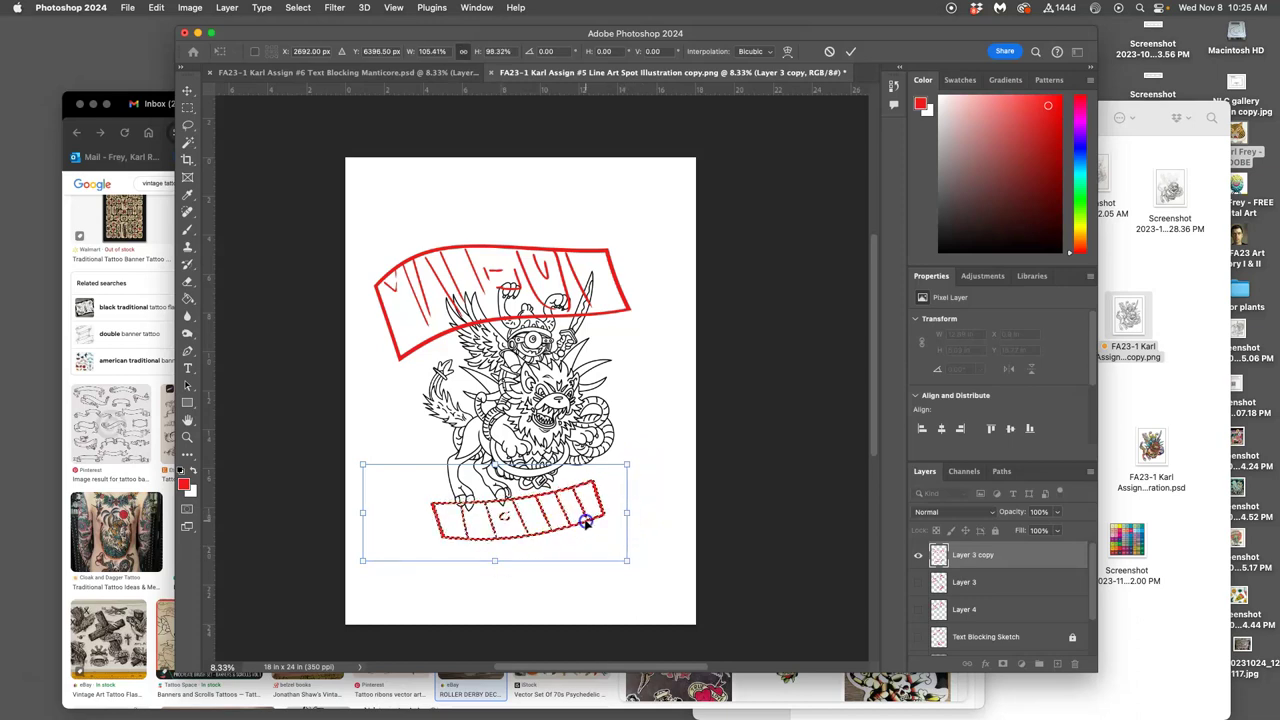
left_click_drag(586, 521, 594, 527)
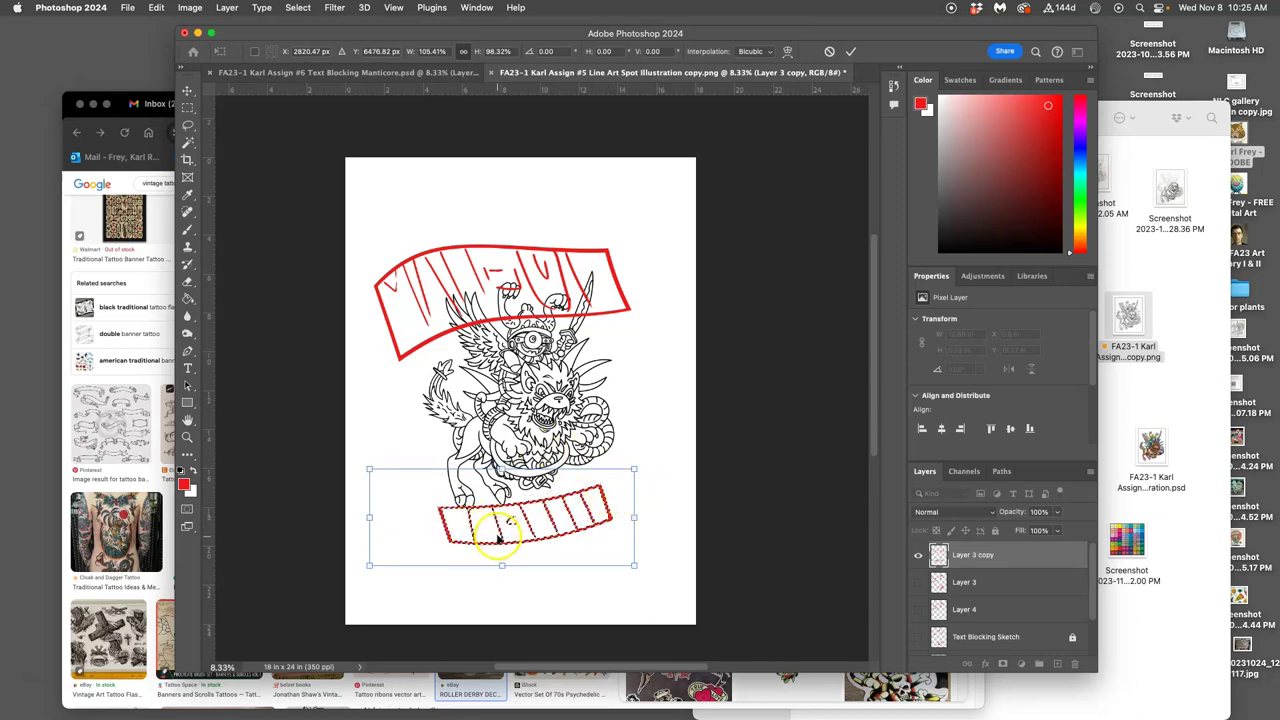
left_click_drag(651, 466, 646, 464)
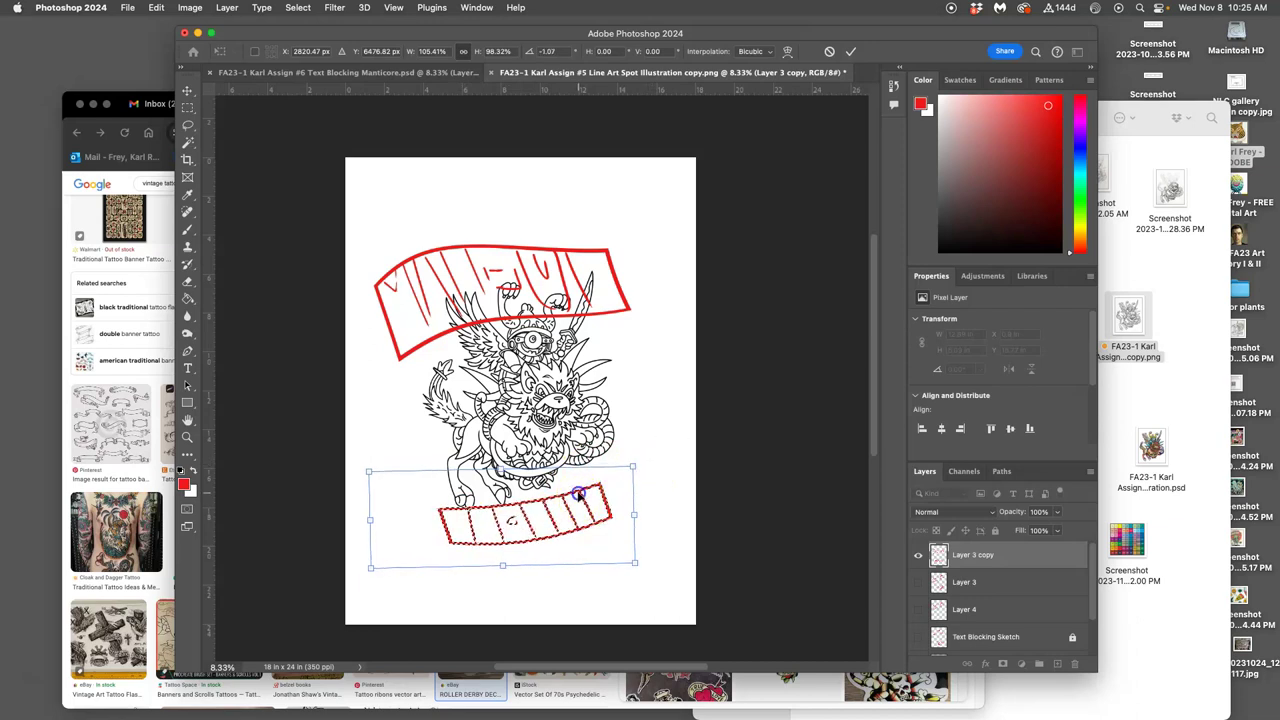
left_click_drag(578, 499, 580, 496)
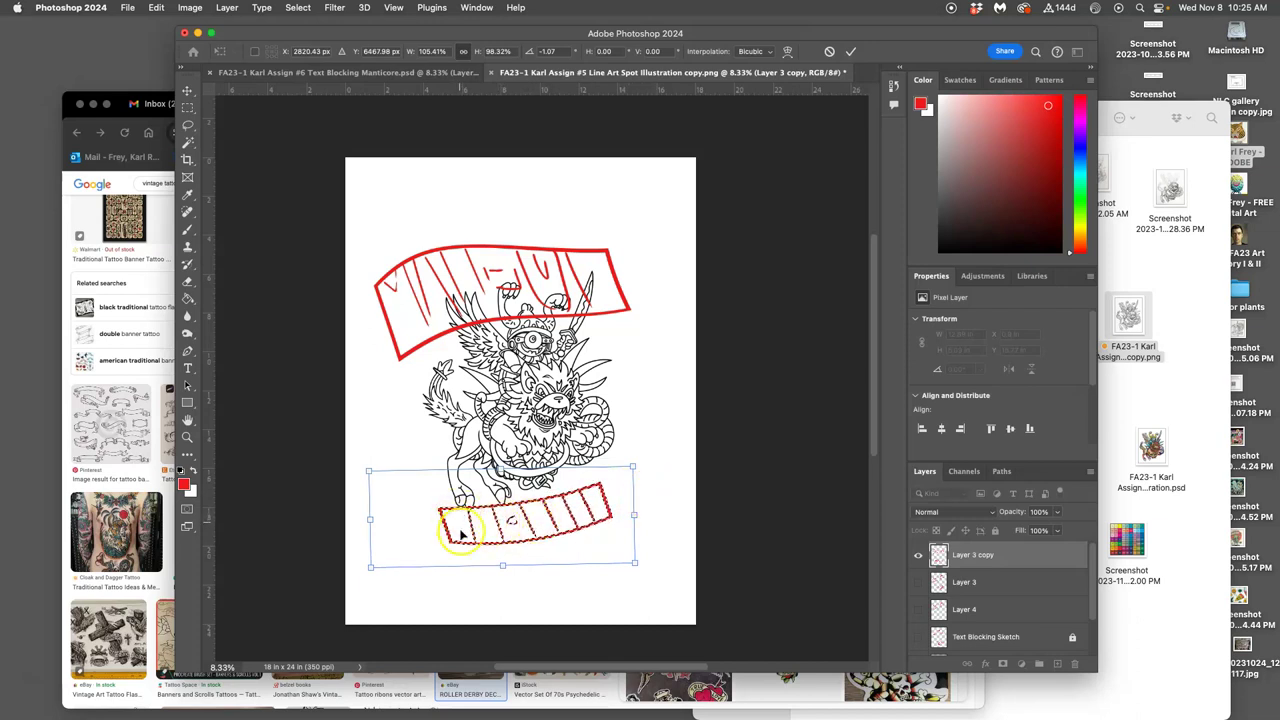
double_click(587, 511)
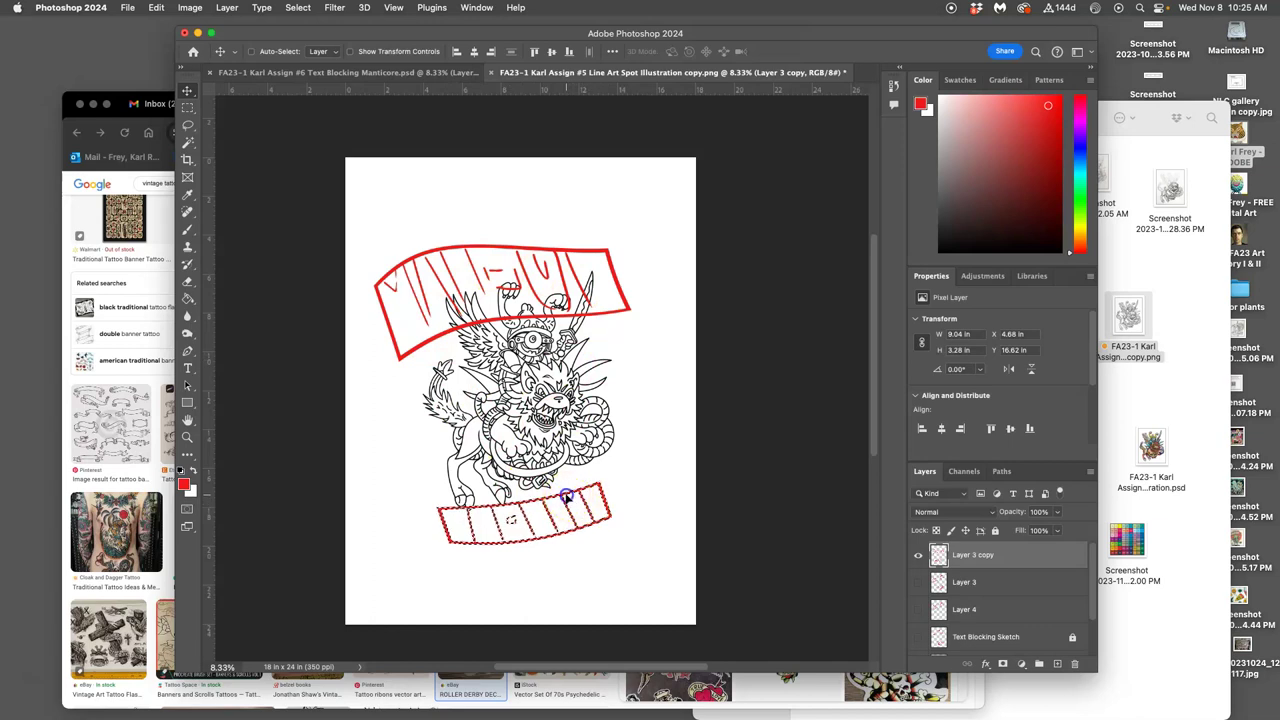
Nudge the lower banner slightly left and up, then toggle Layer 3 copy's visibility to compare.
left_click_drag(566, 495, 570, 493)
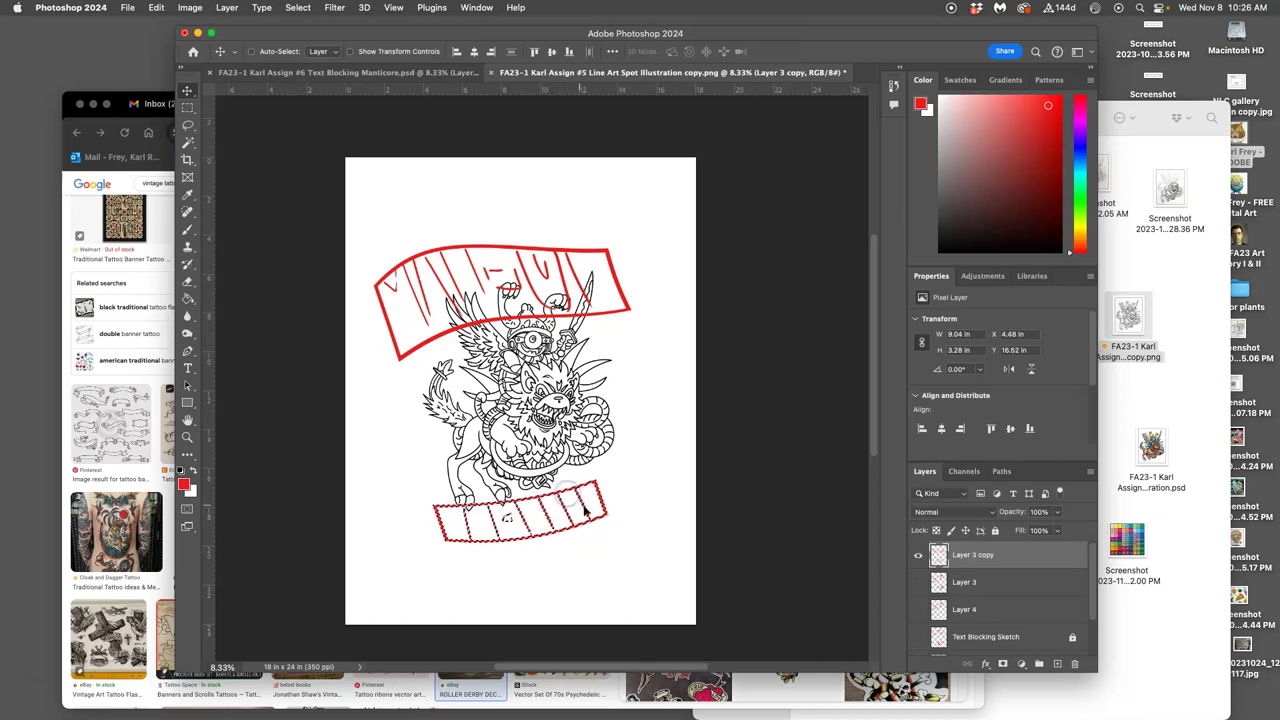
left_click(656, 524)
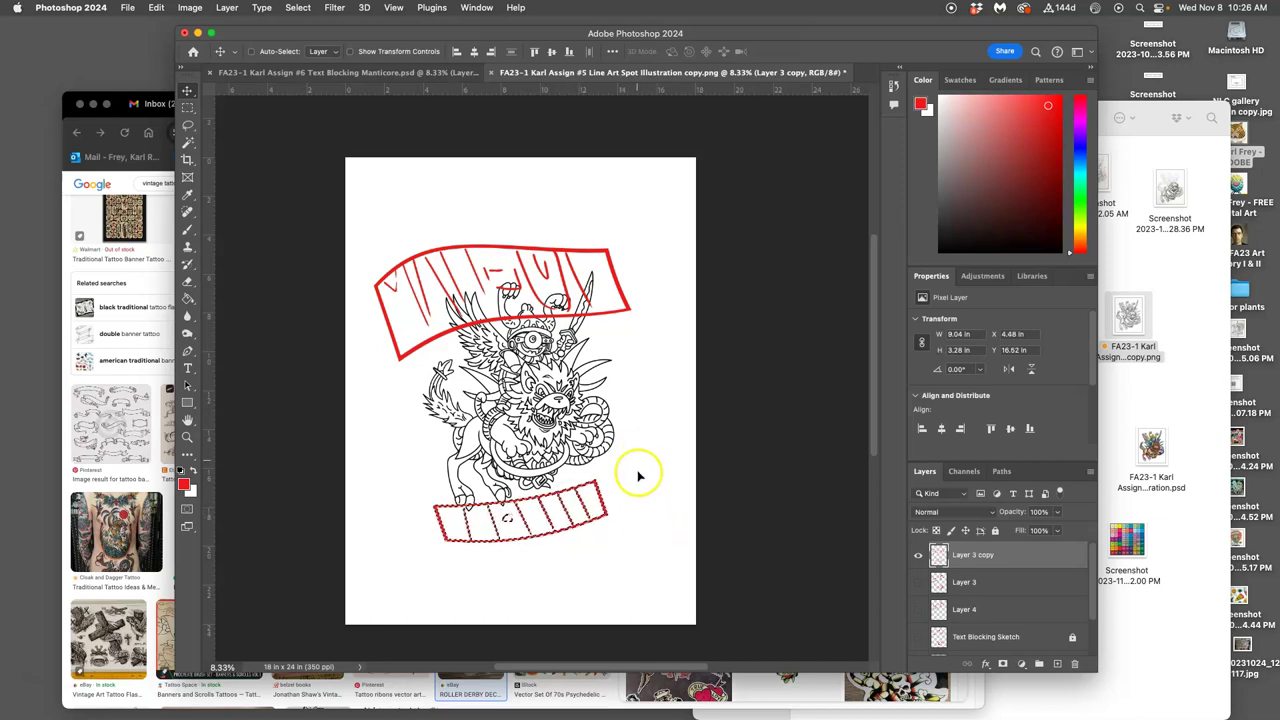
left_click(187, 125)
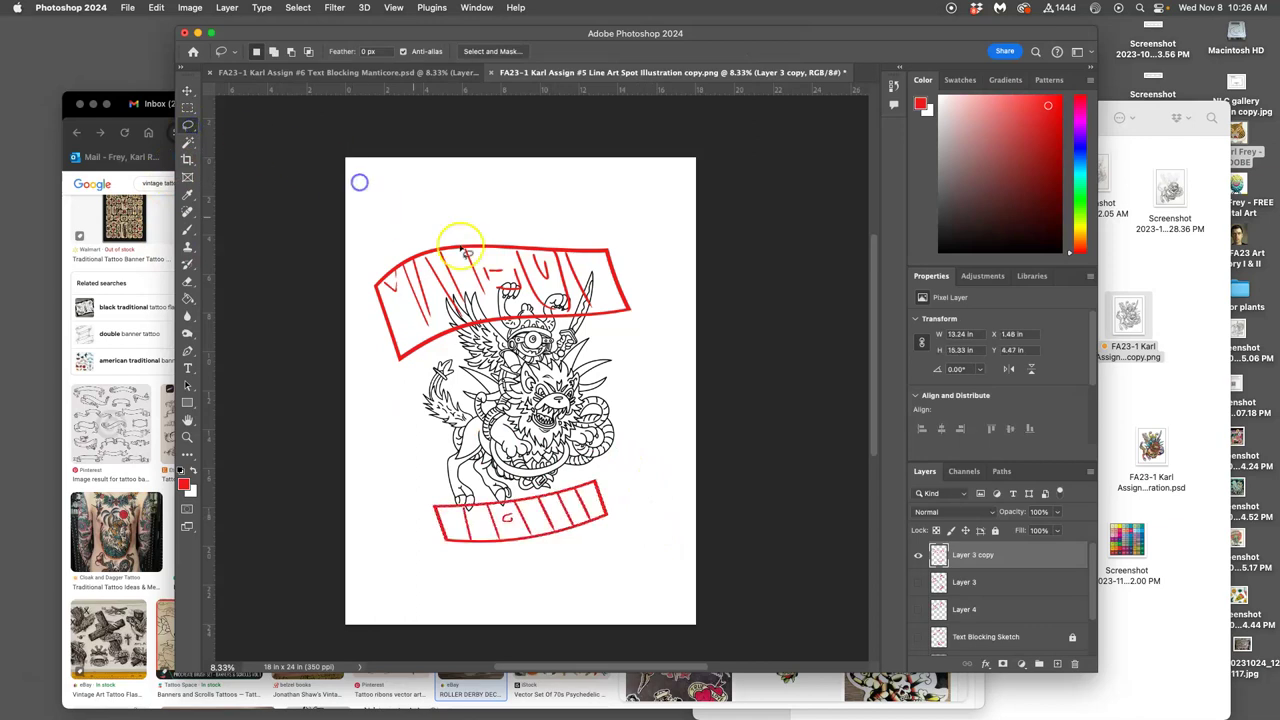
left_click(919, 556)
left_click(920, 556)
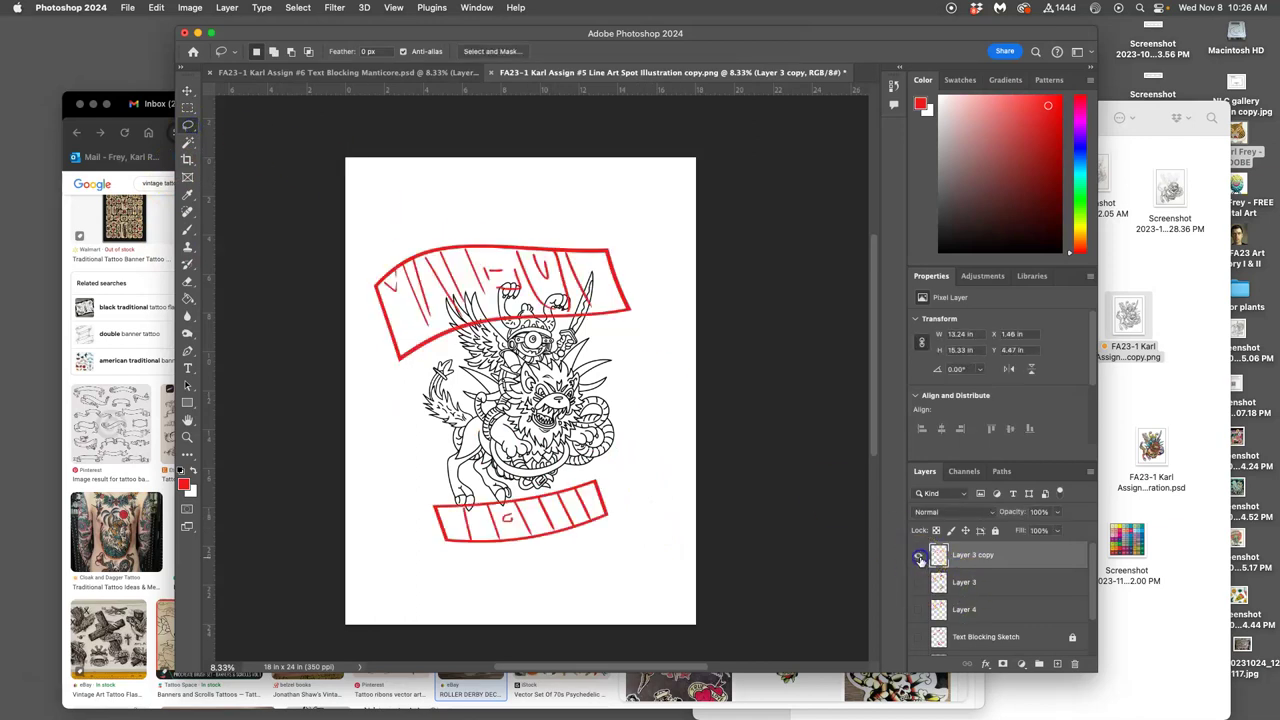
left_click(187, 125)
Scale the top banner to about 91.6%, move it up-left, rotate it 0.93° and warp it.
mouse_move(352, 237)
left_mouse_down()
mouse_move(595, 218)
mouse_move(647, 238)
mouse_move(635, 346)
mouse_move(545, 362)
left_mouse_up()
key("super+t")
left_click(343, 213)
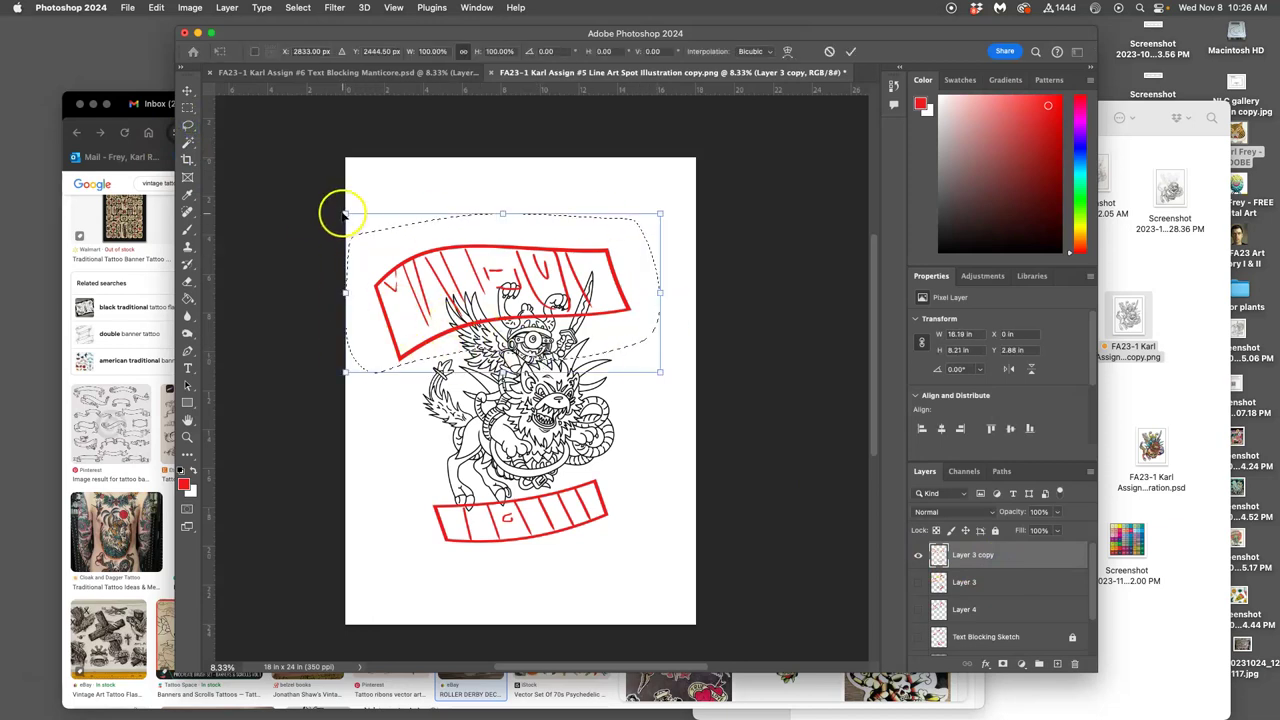
left_click_drag(343, 213, 368, 229)
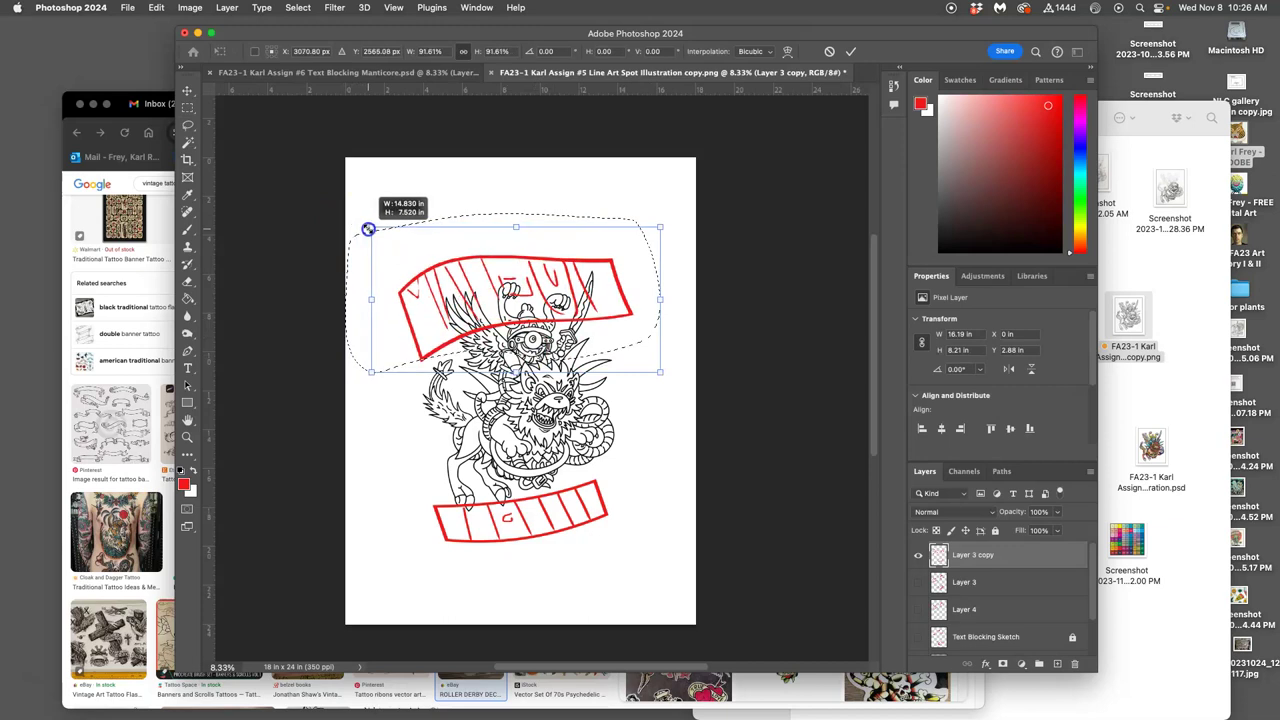
left_click_drag(518, 327, 510, 316)
left_click(596, 316)
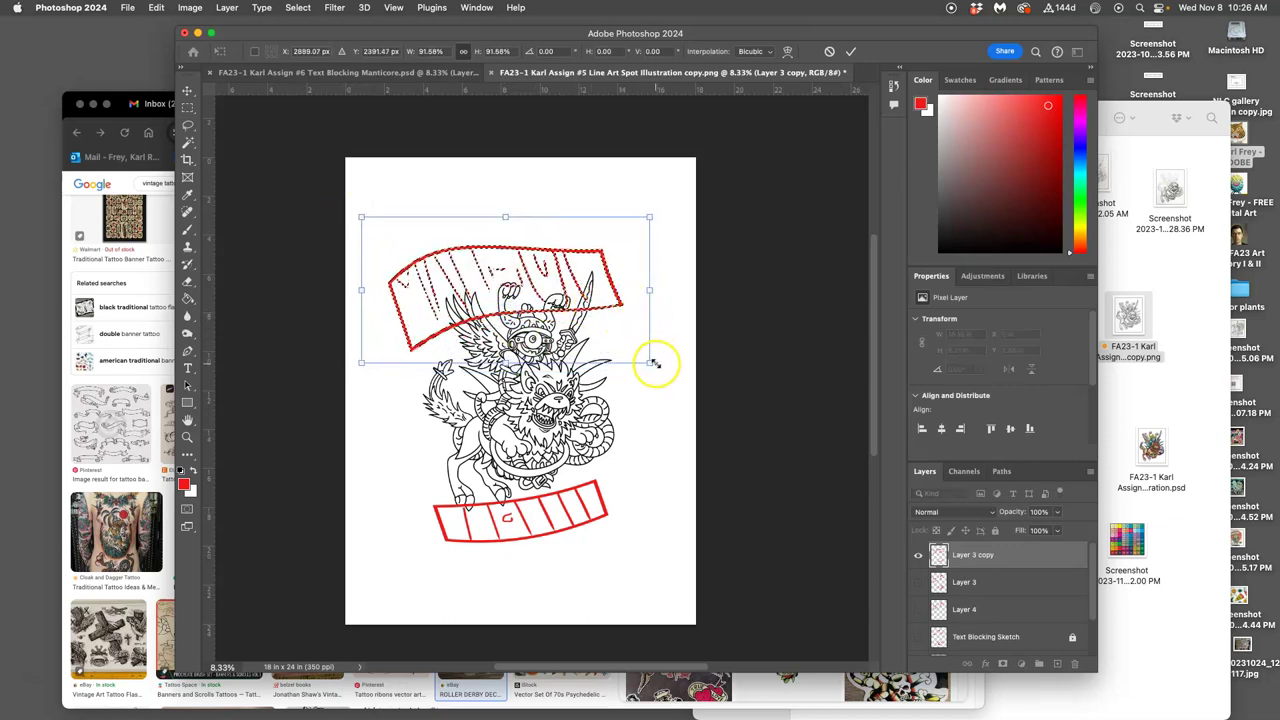
left_click_drag(662, 366, 657, 366)
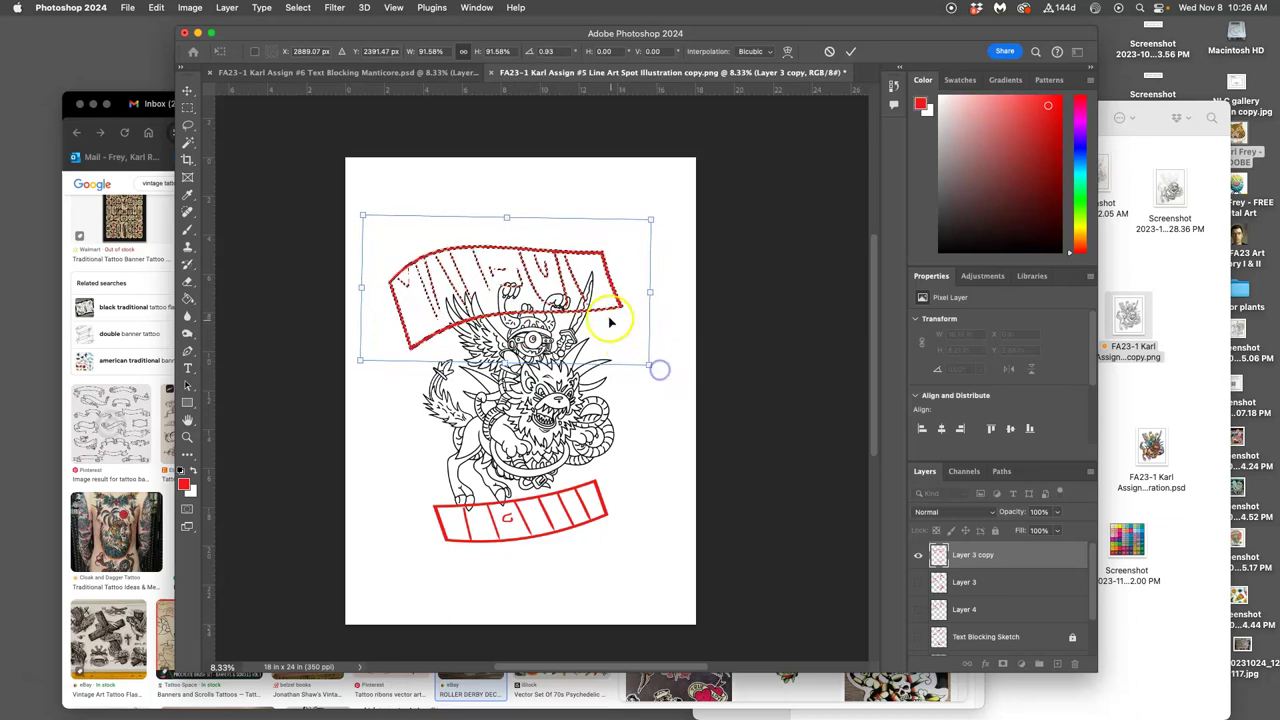
left_click_drag(604, 309, 598, 305)
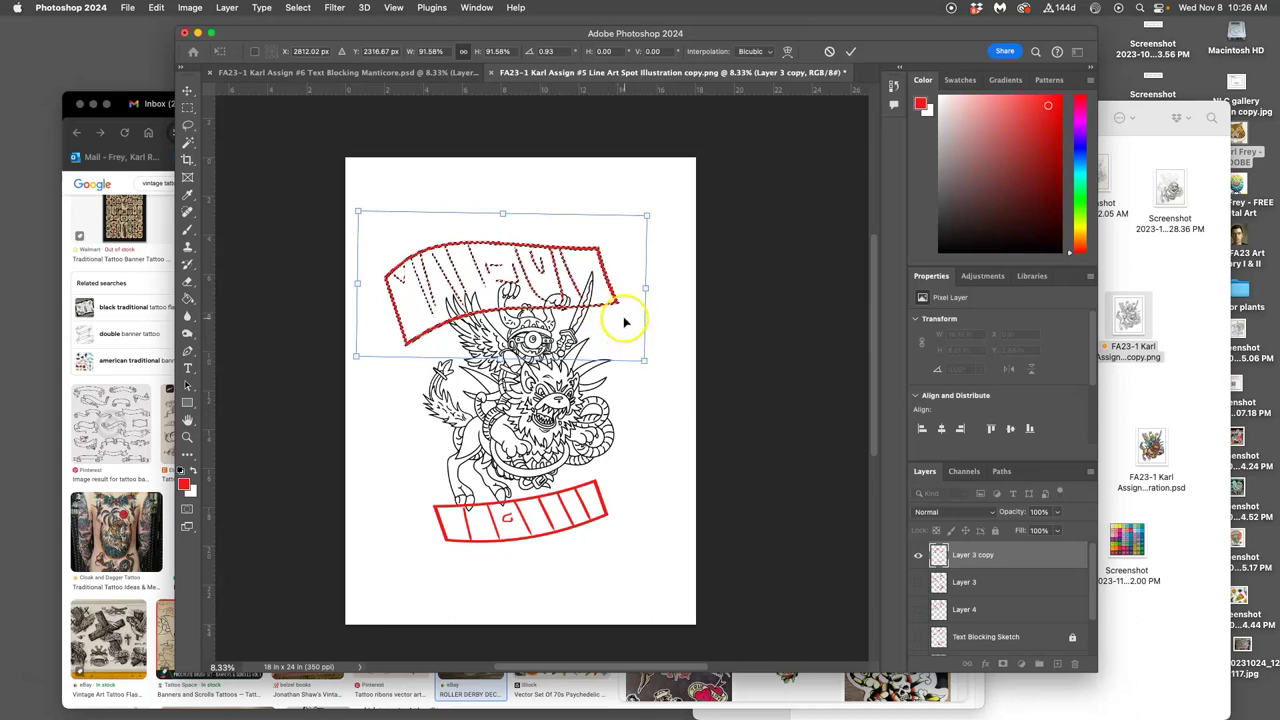
right_click(624, 322)
left_click(649, 423)
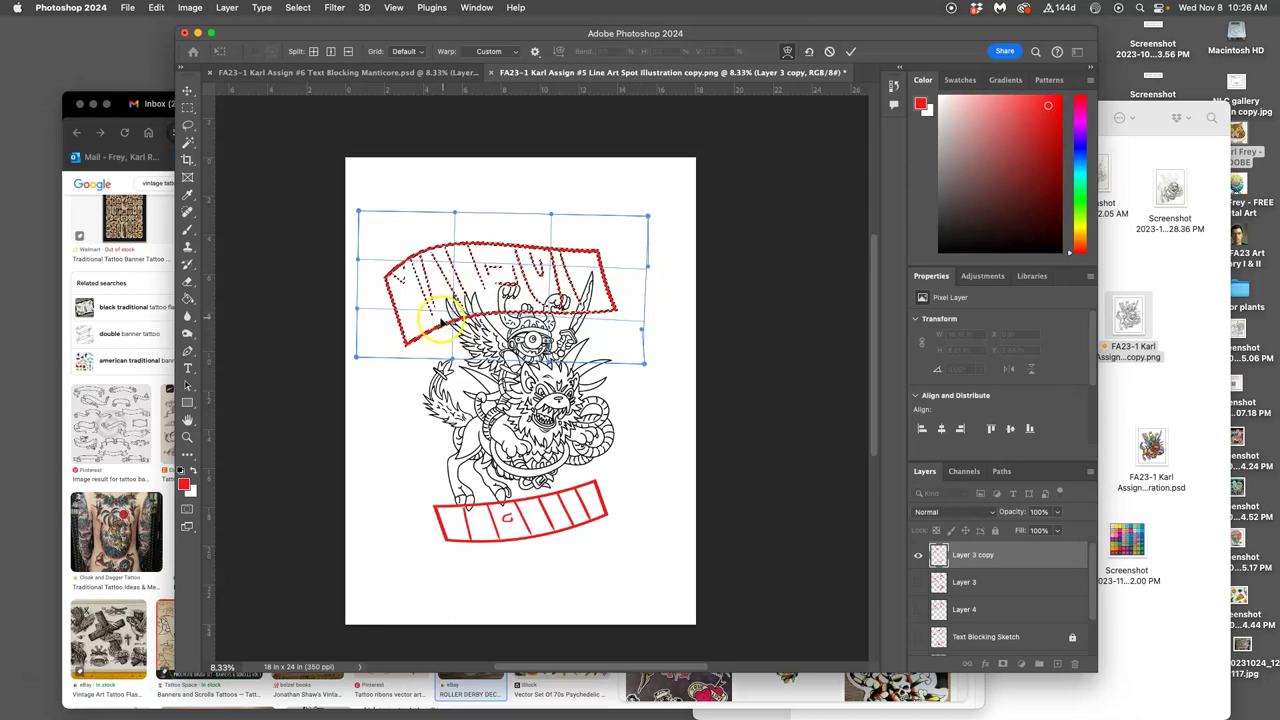
key("Return")
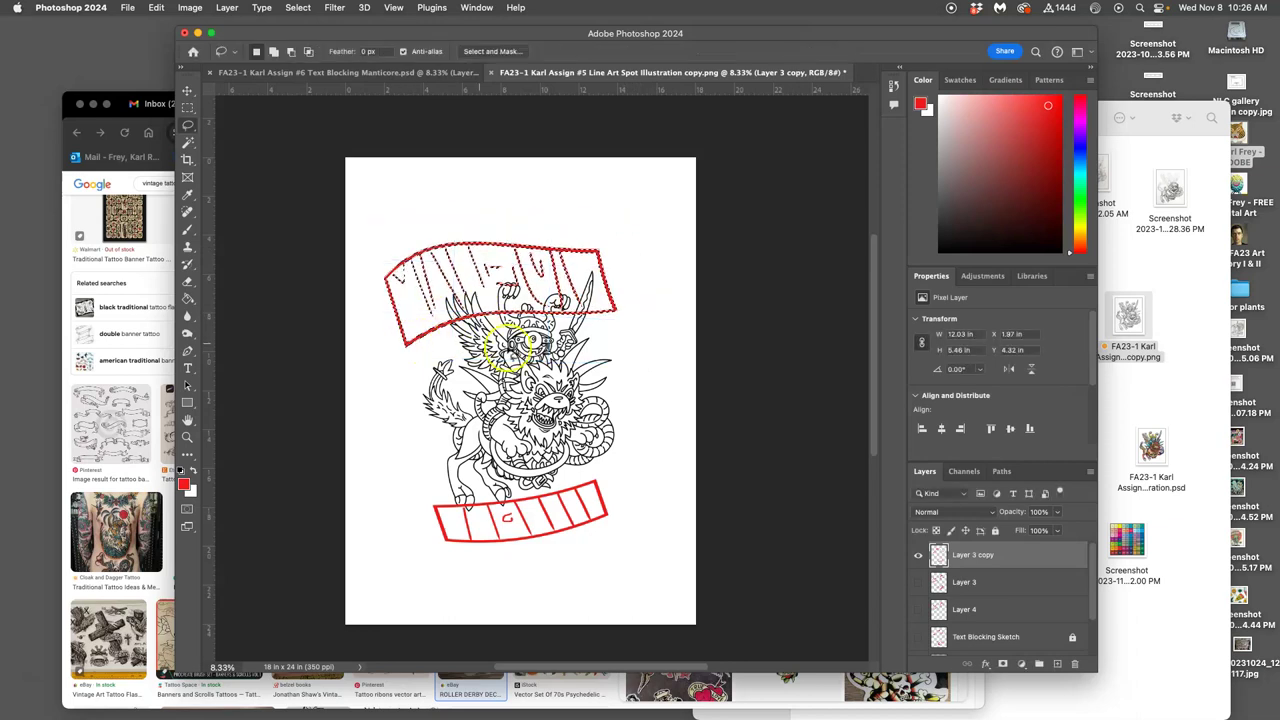
Deselect, check the banner layers' visibility, and merge Layer 4 into Layer 3.
key("super+d")
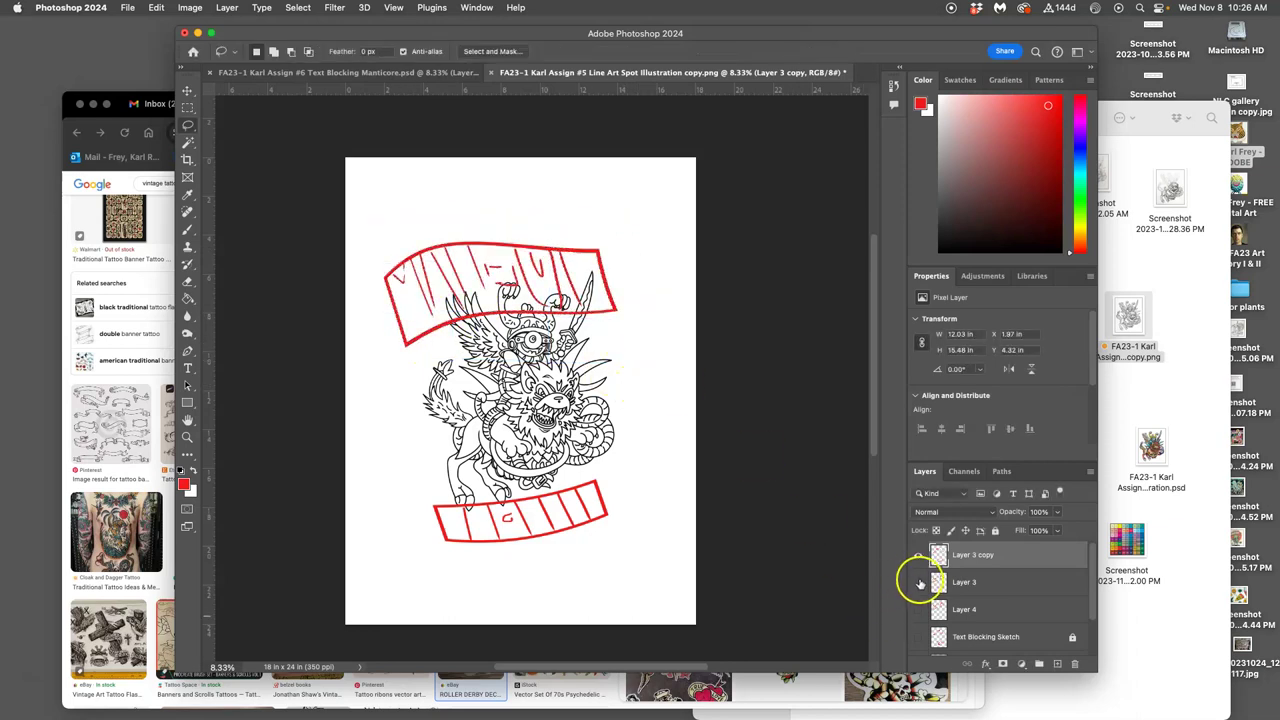
left_click(919, 583)
left_click(918, 555)
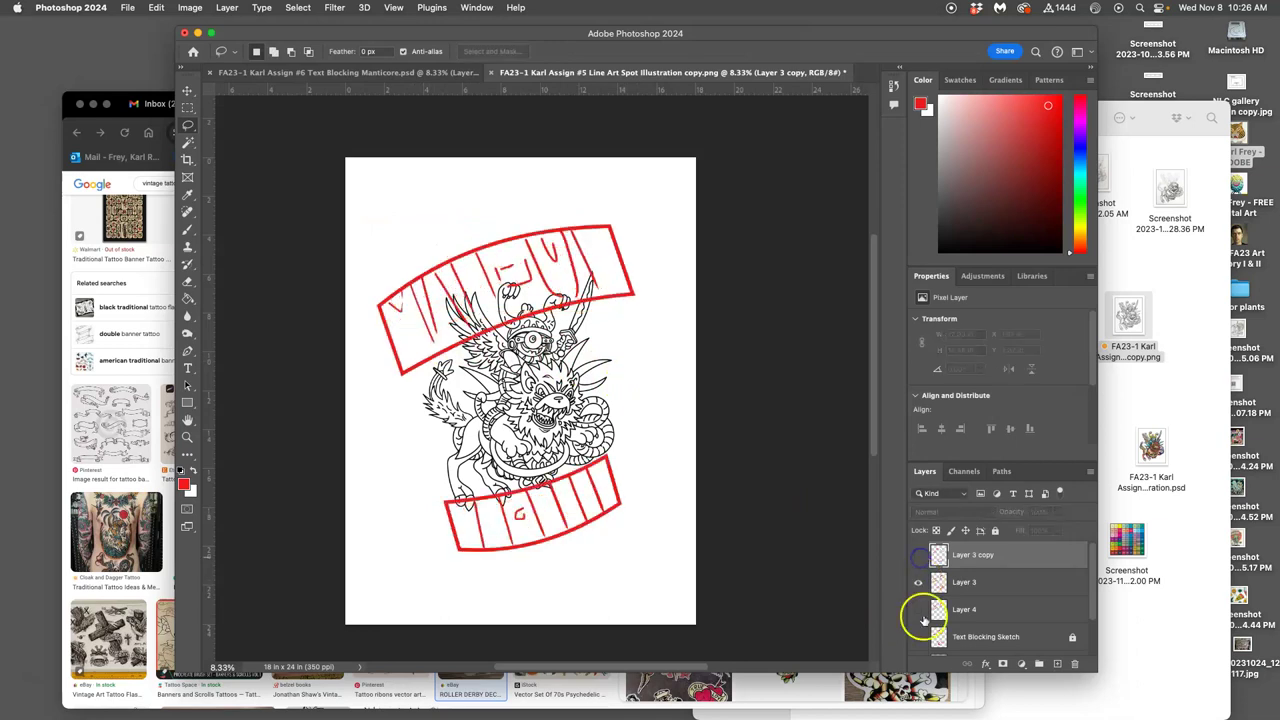
left_click(918, 586)
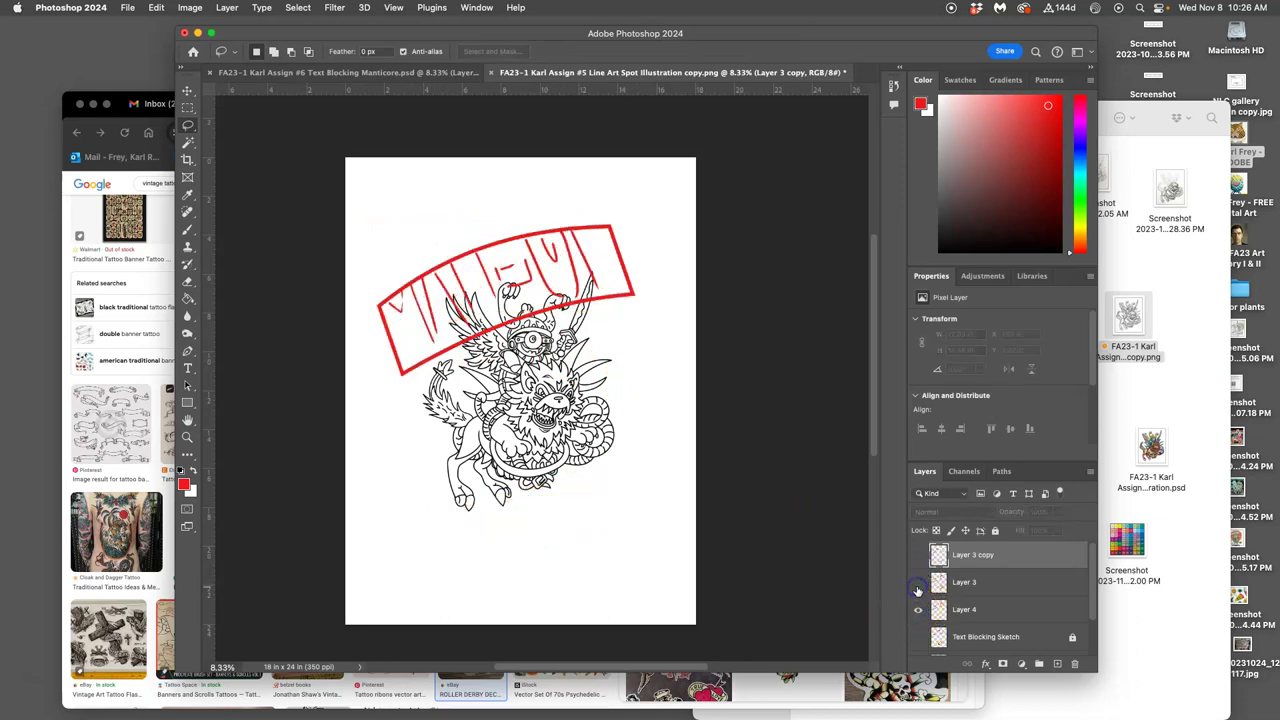
left_click(918, 586)
left_click(962, 584)
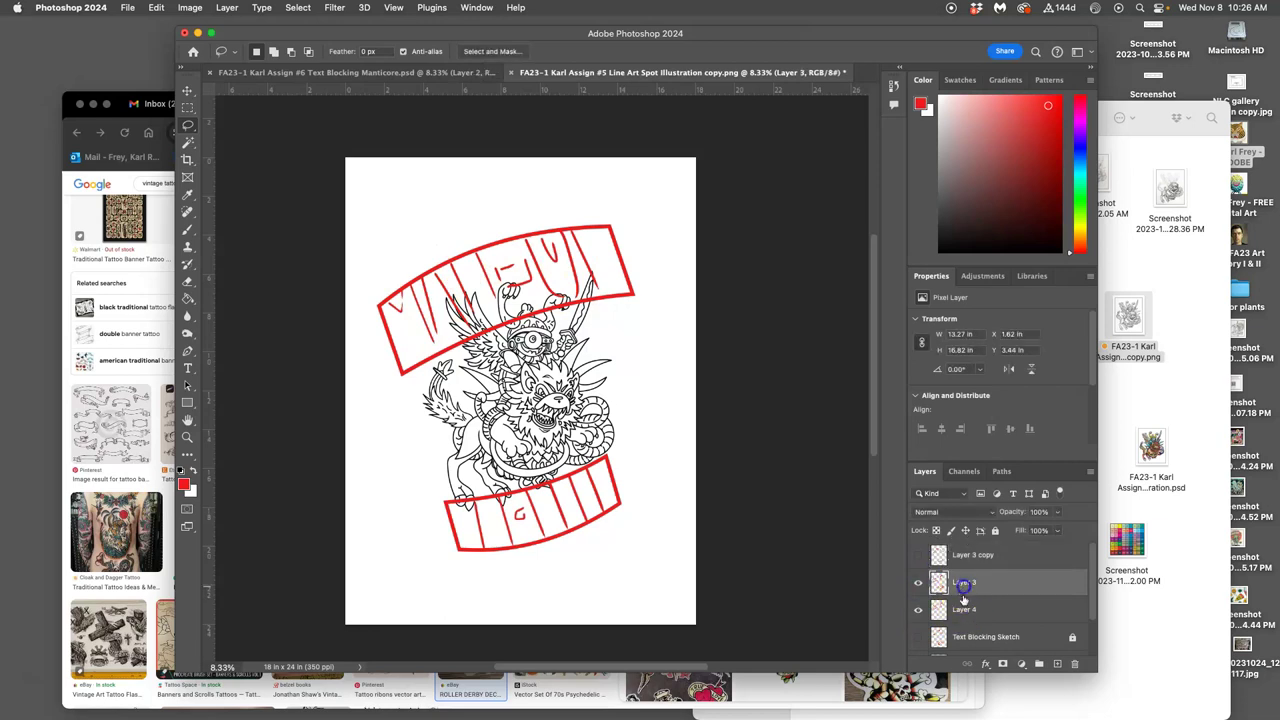
left_click(966, 610, "shift")
key("ctrl+e")
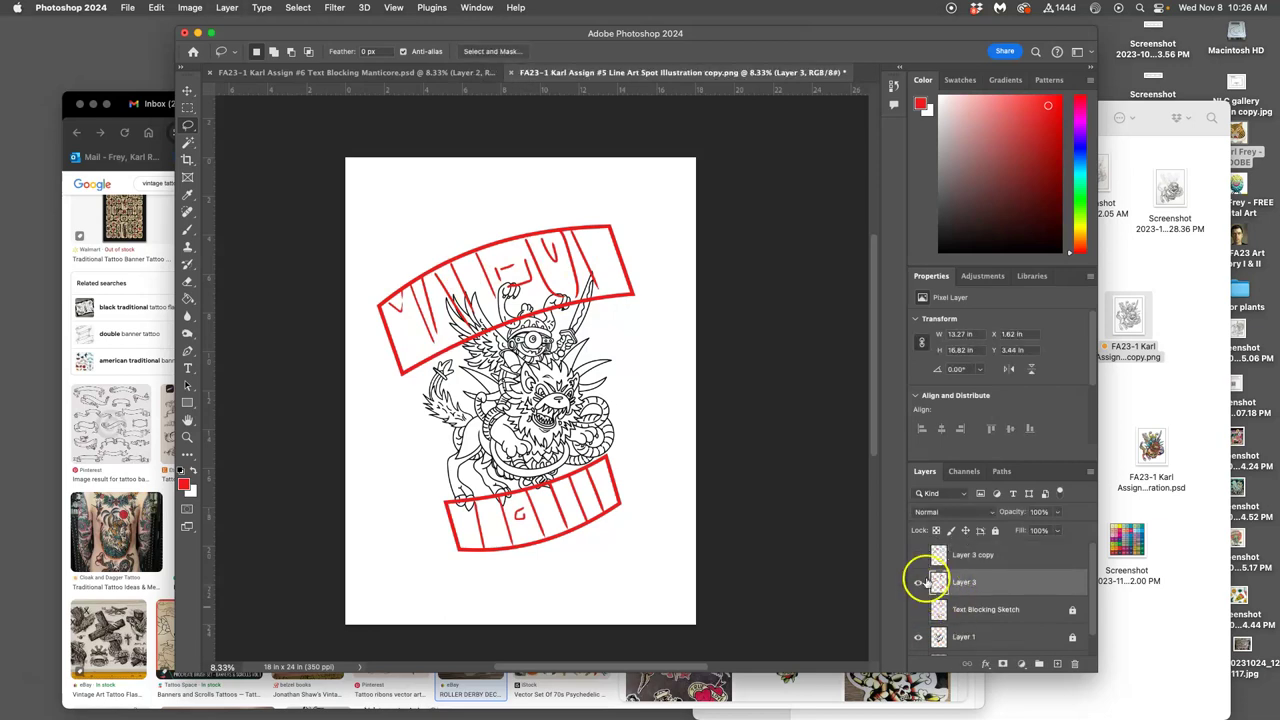
Compare reworked and original banners against the Text Blocking Sketch, leaving Layer 3 copy visible and active.
left_click(918, 555)
left_click(918, 610)
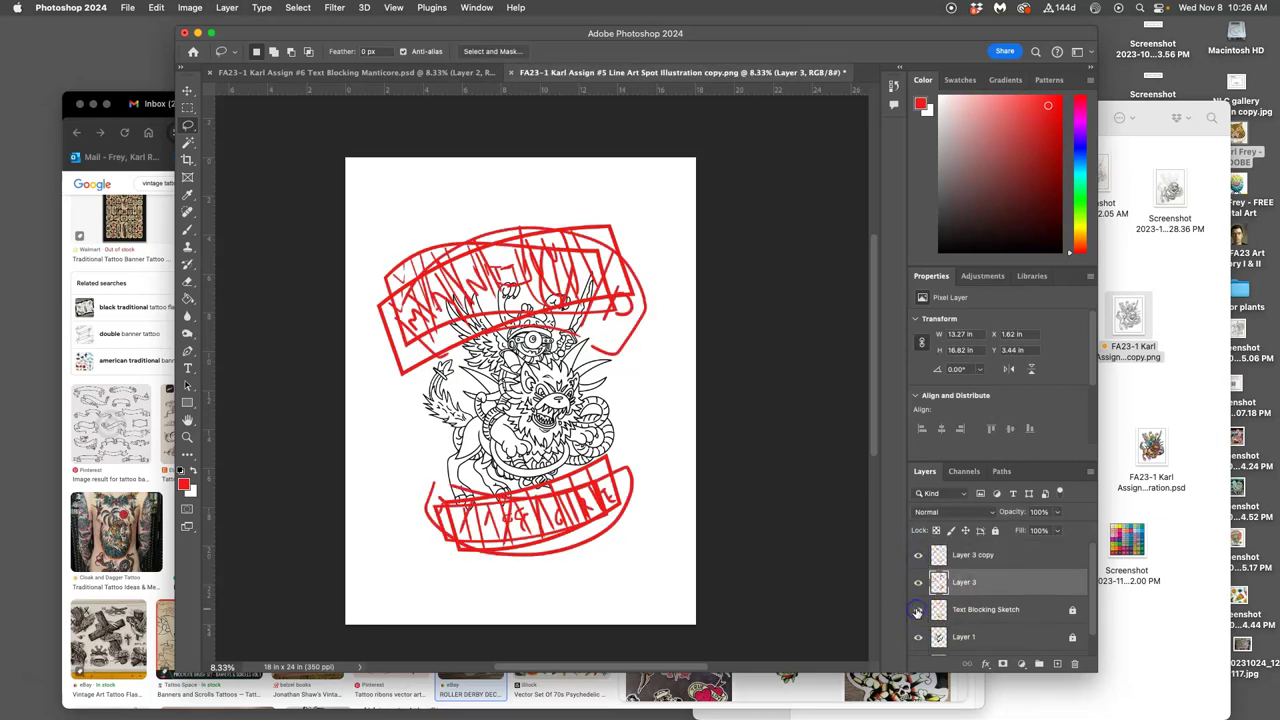
left_click_drag(918, 555, 917, 583)
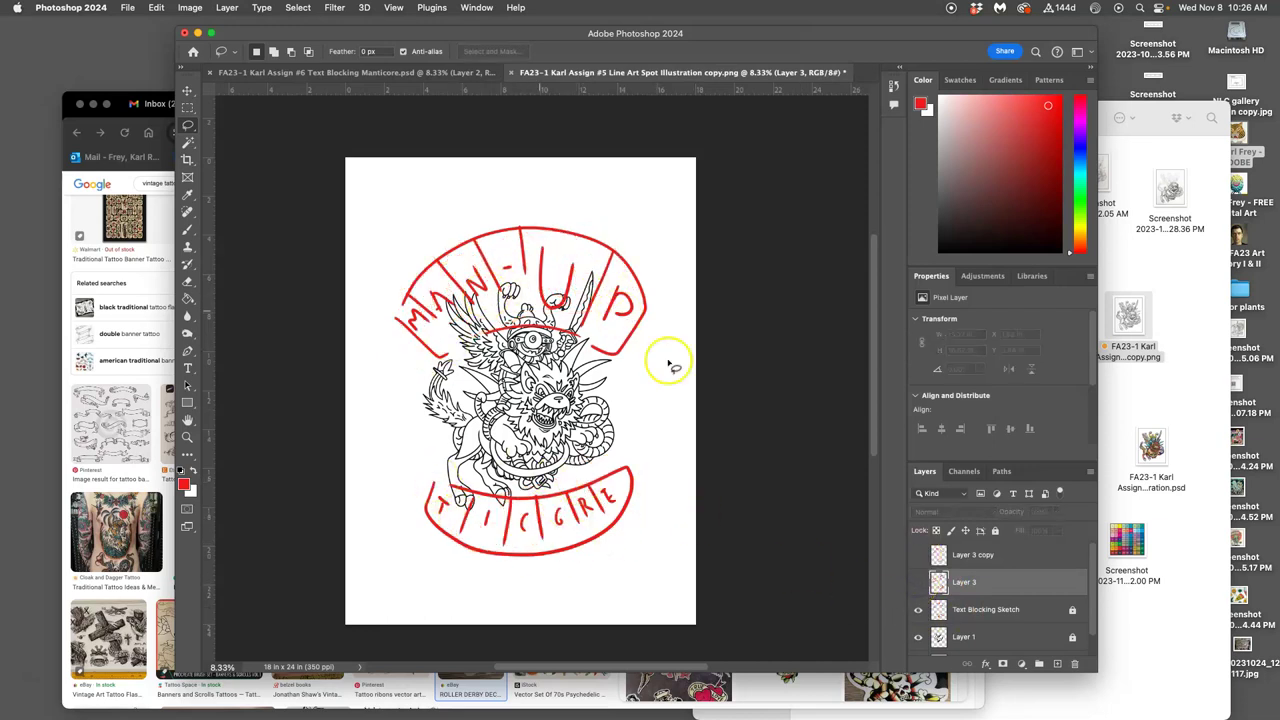
left_click(918, 582)
left_click(918, 609)
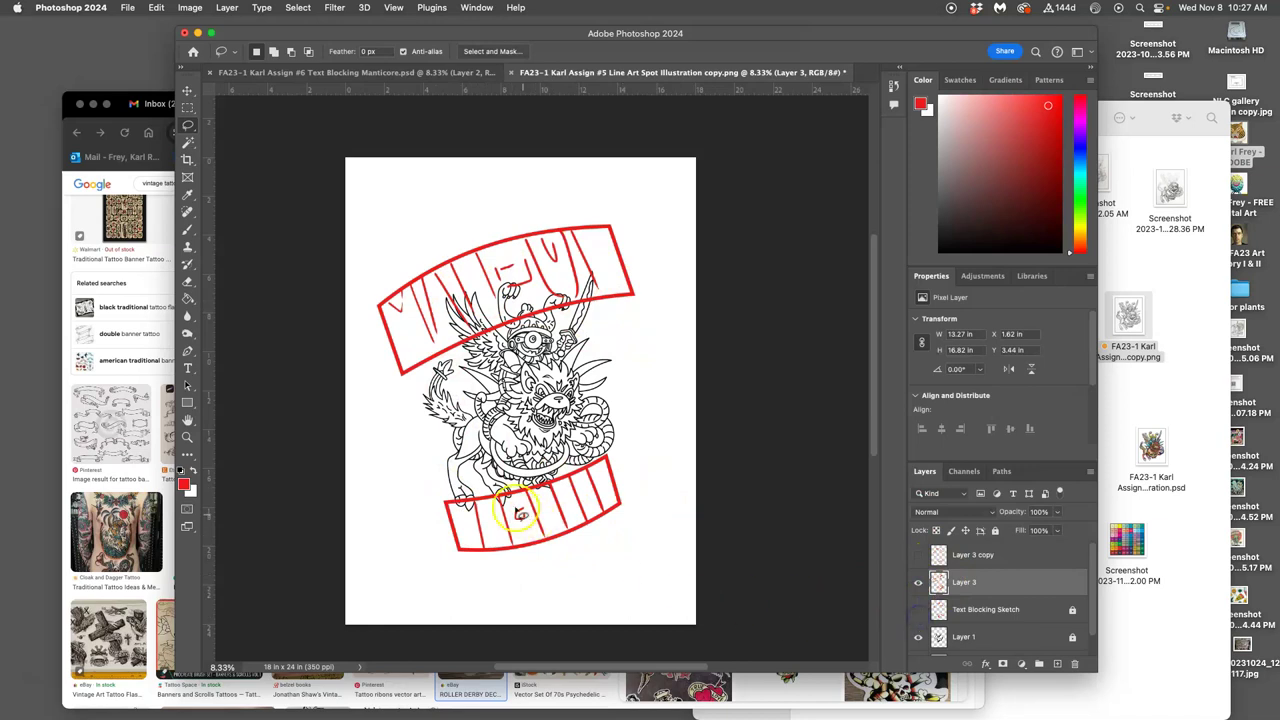
left_click(917, 556)
left_click(918, 582)
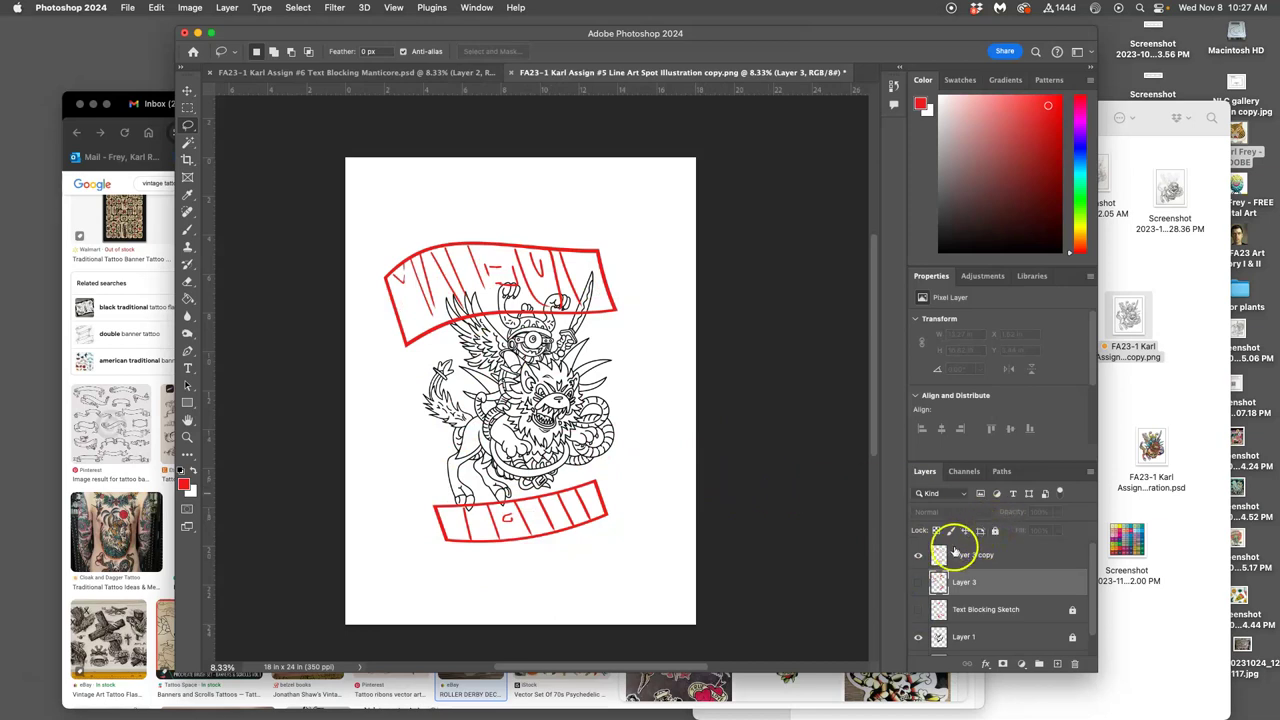
left_click(962, 556)
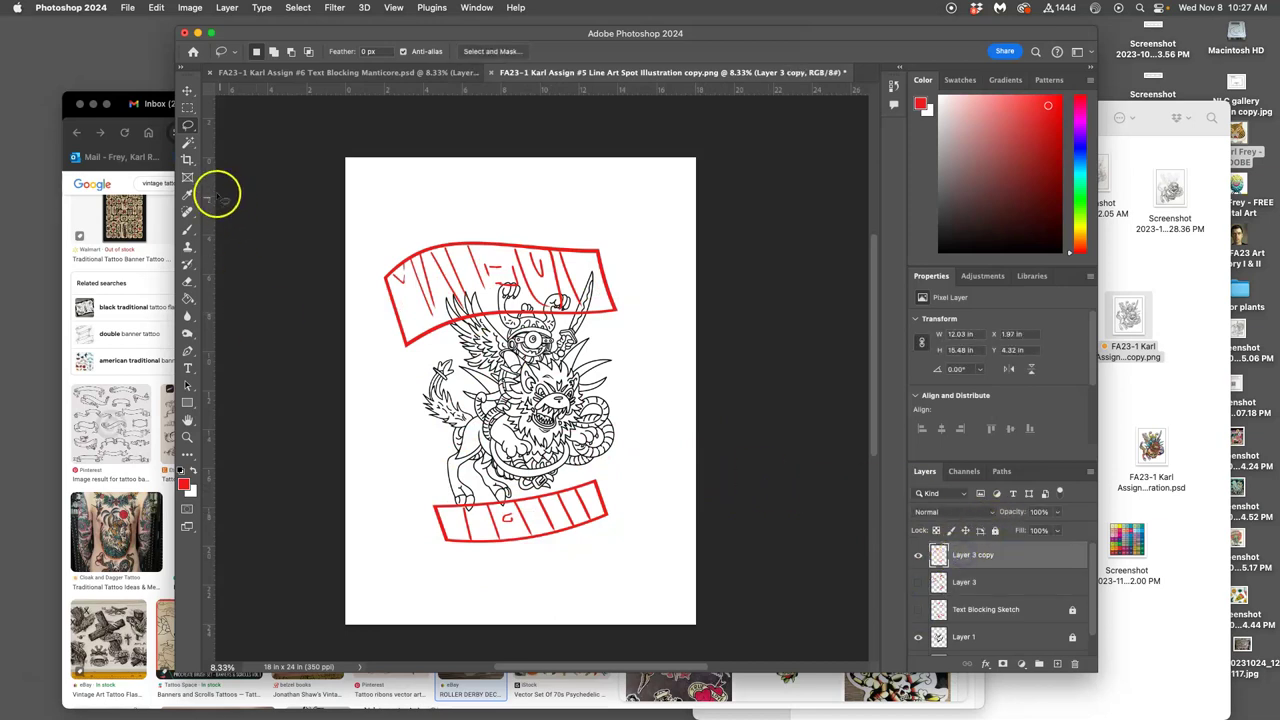
left_click(187, 125)
Lasso the top banner, rotate it about -7.4° and move it slightly up.
mouse_move(494, 222)
left_mouse_down()
mouse_move(357, 310)
mouse_move(395, 360)
mouse_move(560, 353)
mouse_move(656, 331)
mouse_move(615, 229)
mouse_move(555, 222)
left_mouse_up()
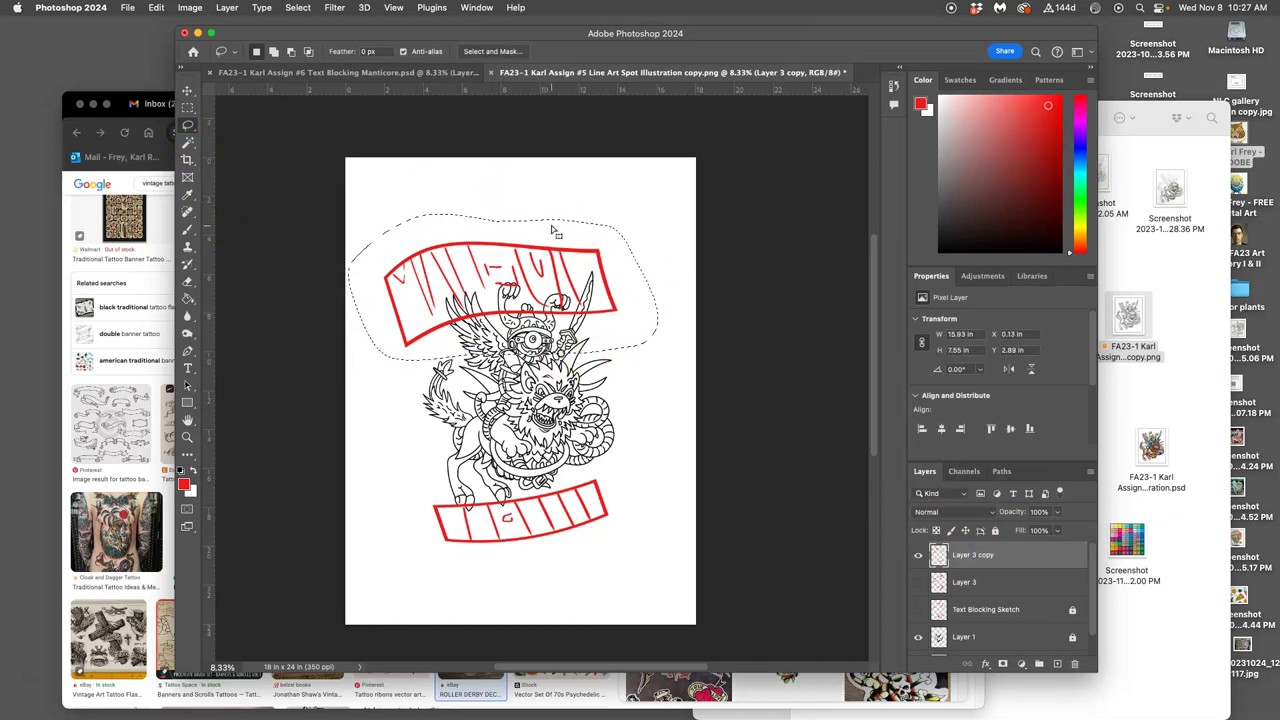
key("super+t")
mouse_move(665, 210)
left_mouse_down()
mouse_move(677, 194)
mouse_move(658, 187)
left_mouse_up()
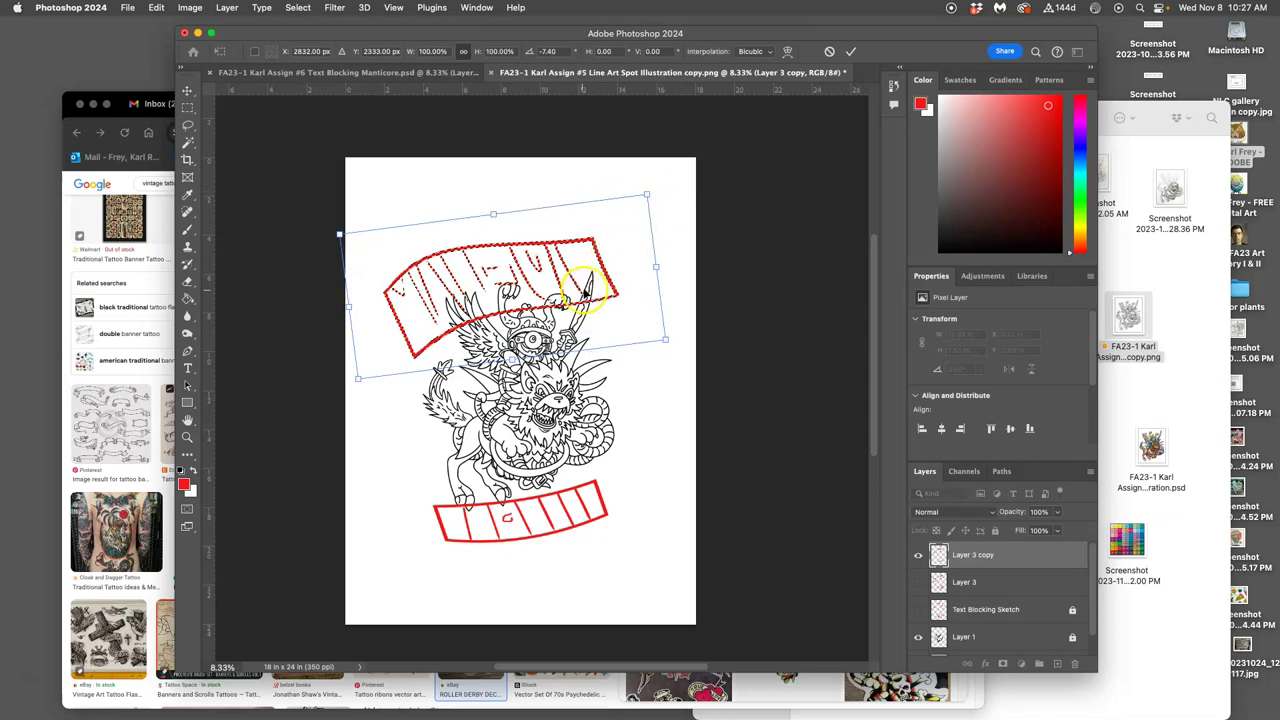
left_click(568, 296)
left_click_drag(568, 296, 569, 285)
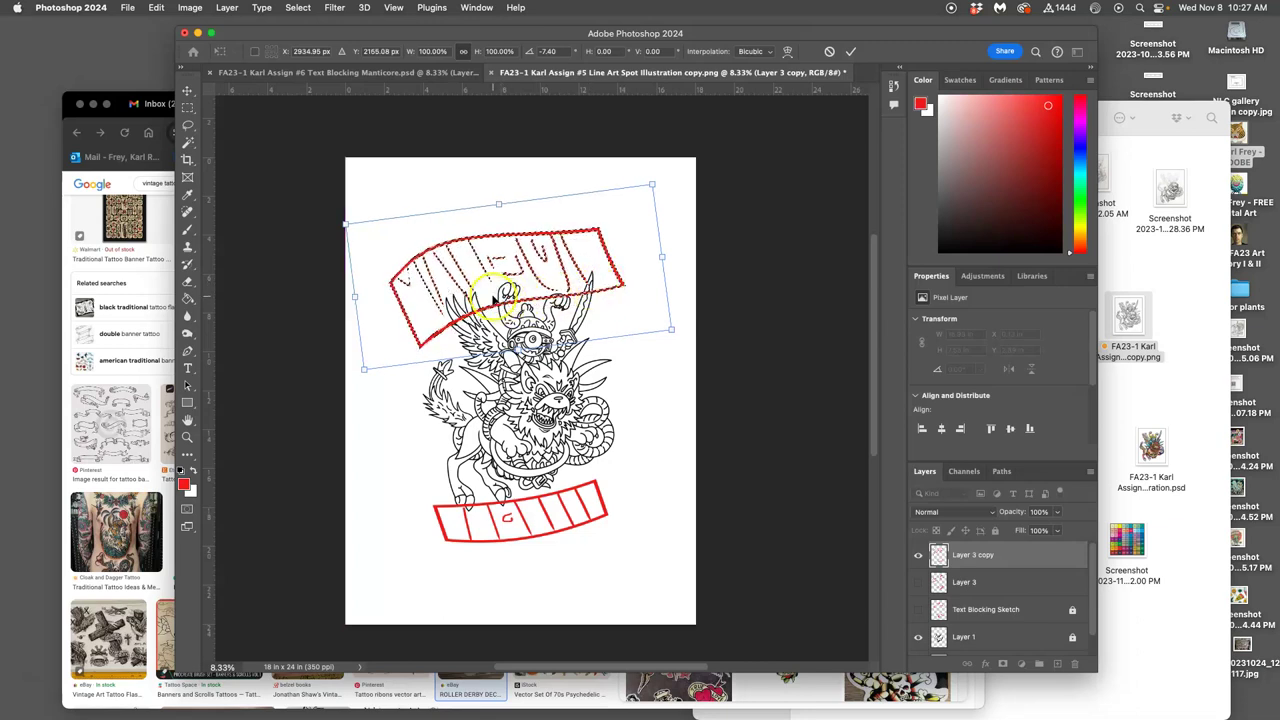
Warp the top banner into a curling ribbon, nudge it down slightly and deselect.
right_click(481, 276)
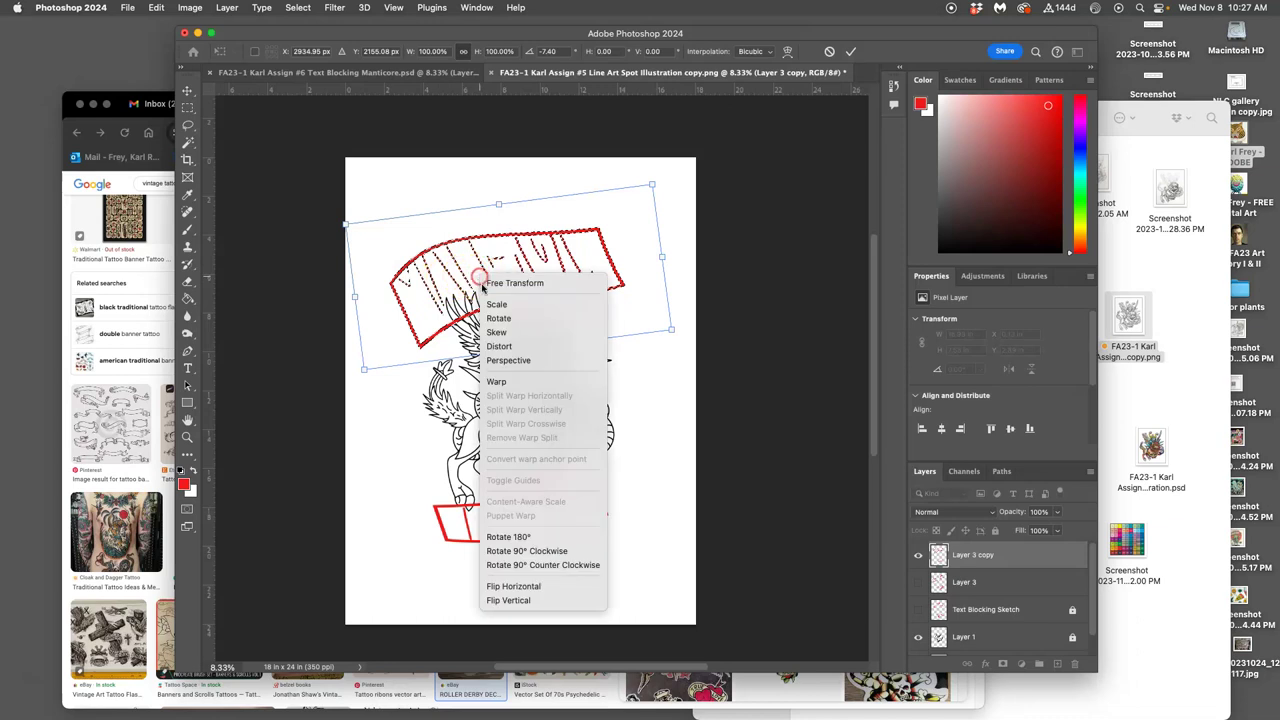
left_click(515, 382)
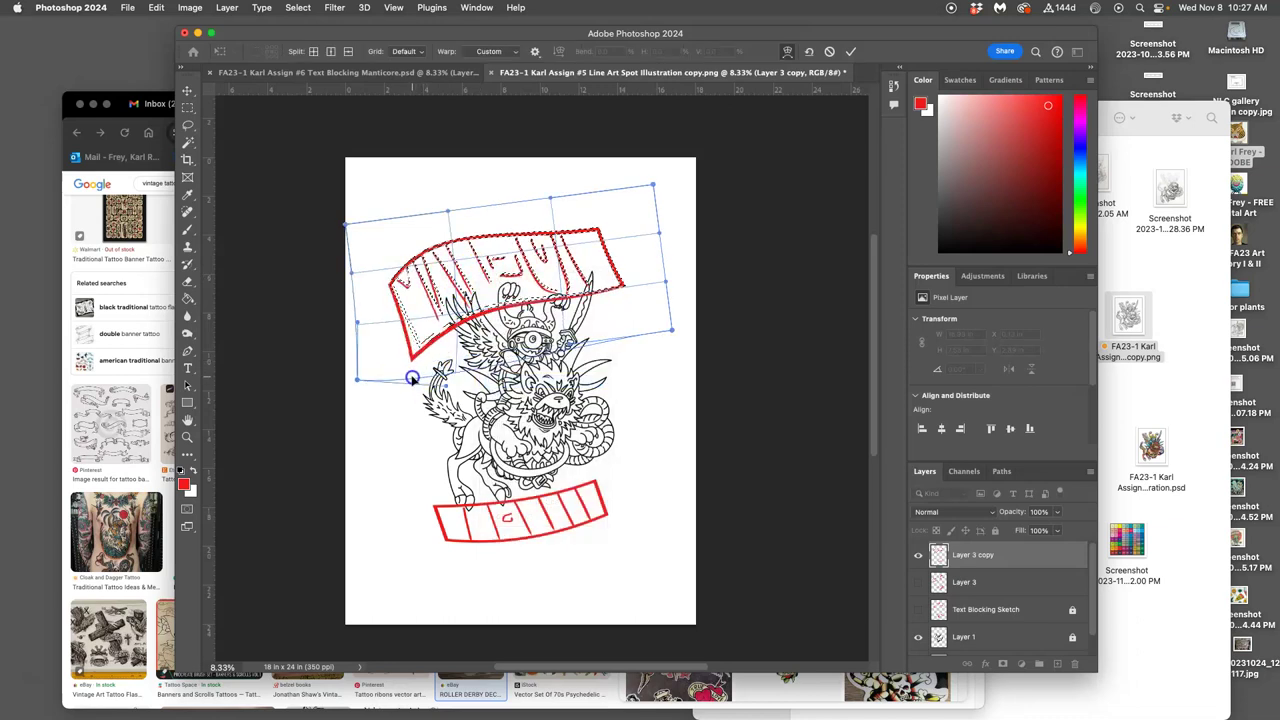
left_click_drag(394, 256, 401, 252)
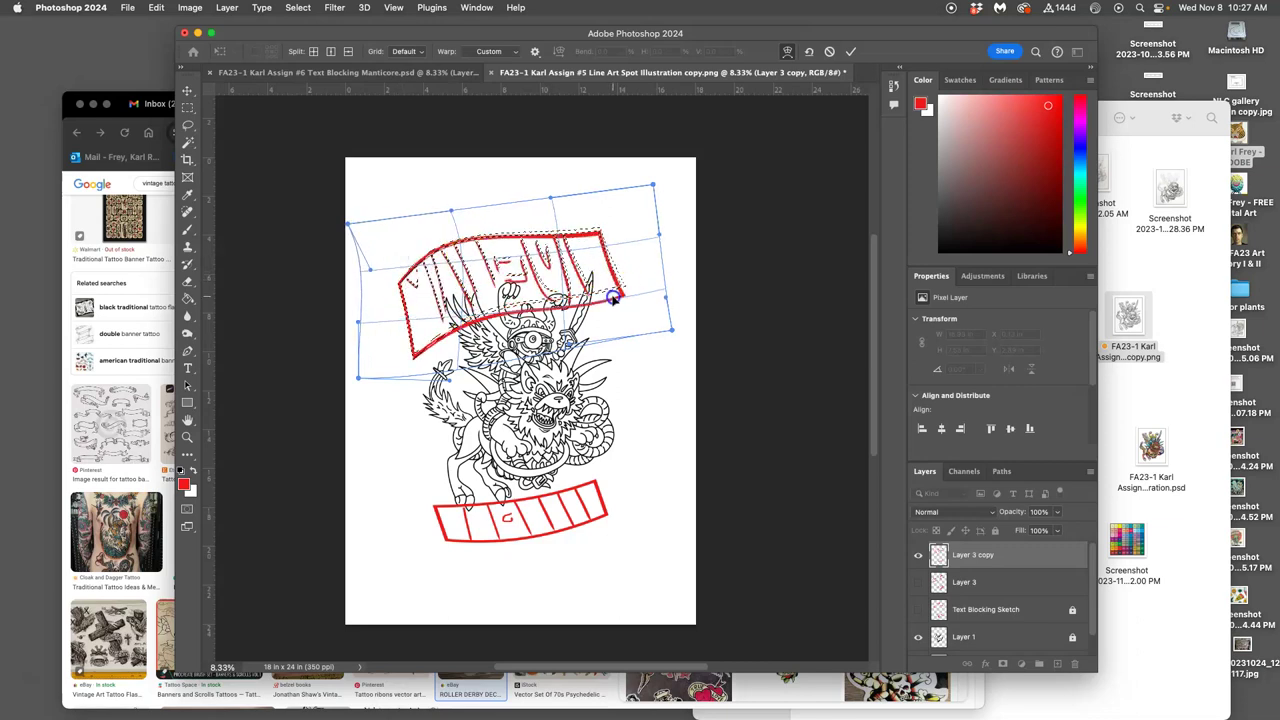
left_click_drag(611, 298, 633, 227)
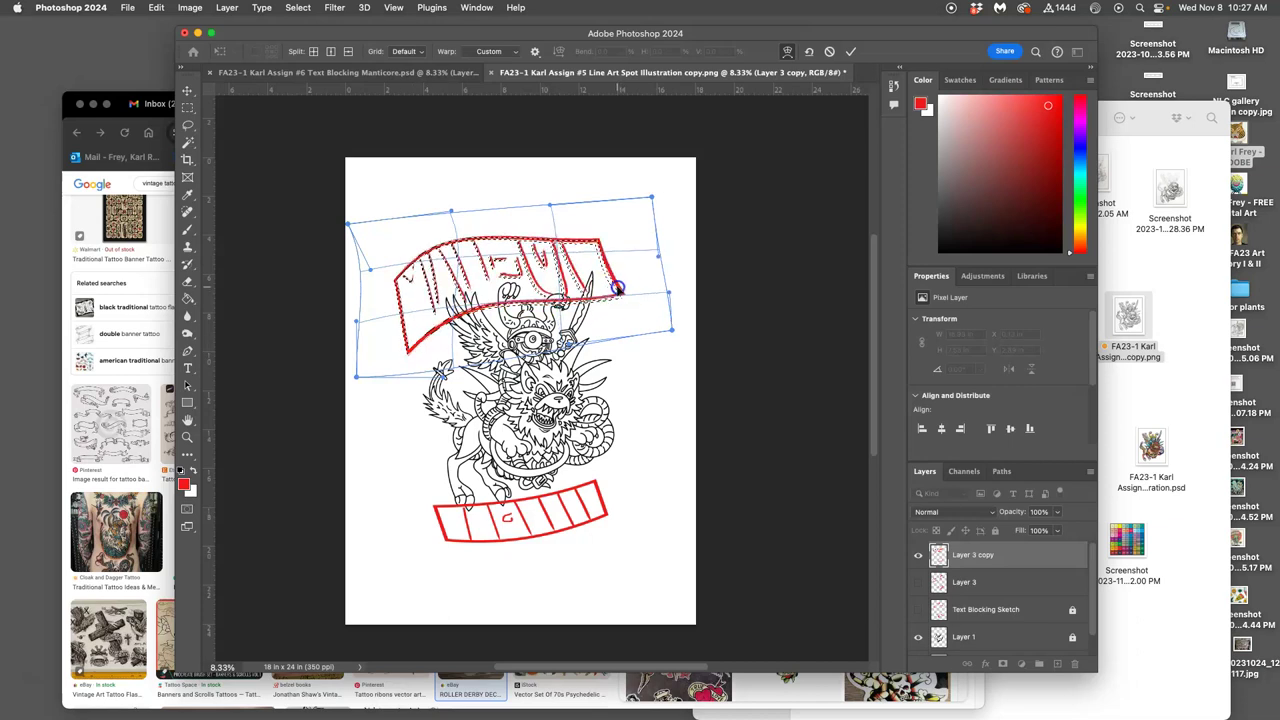
left_click_drag(624, 290, 626, 289)
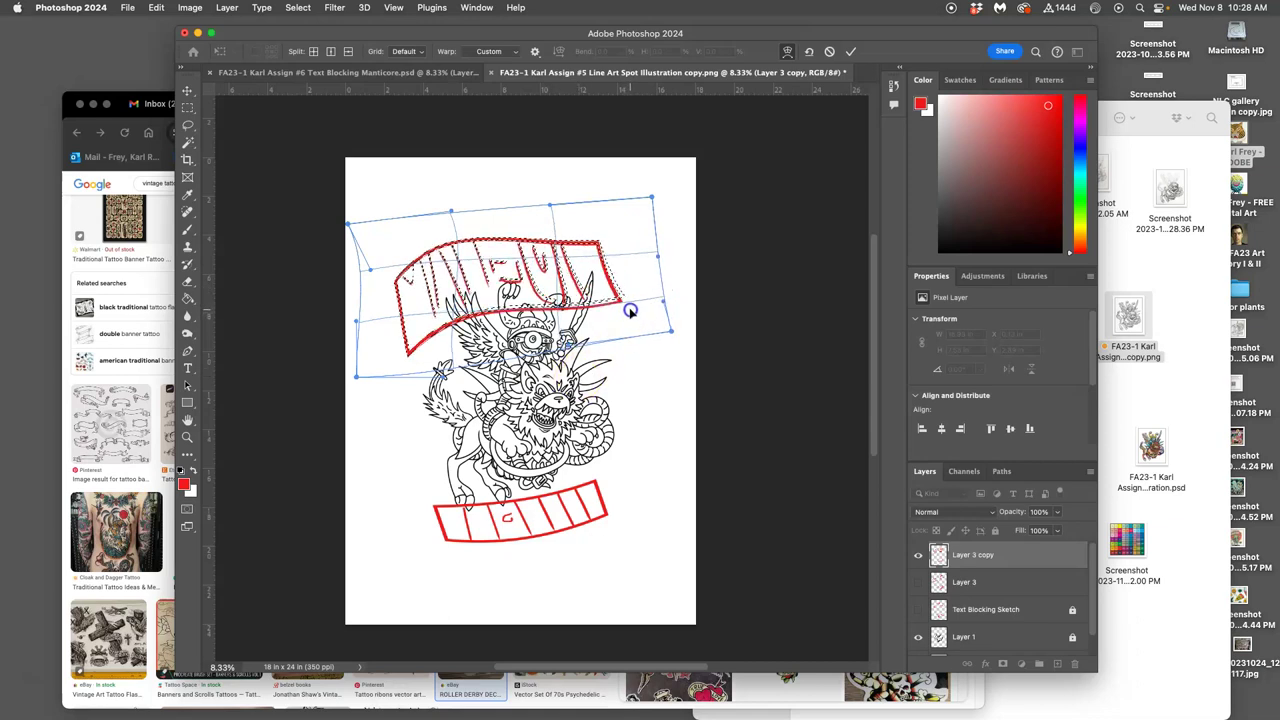
key("Return")
key("l")
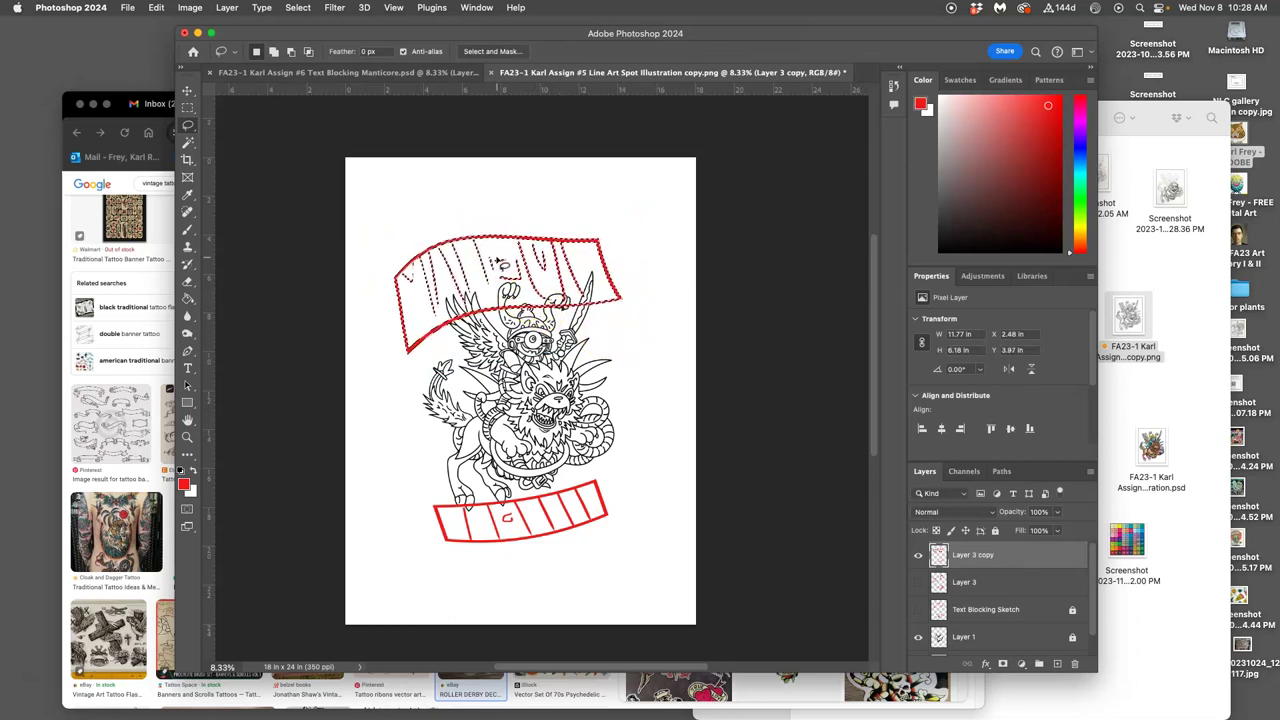
key("super+shift+Down")
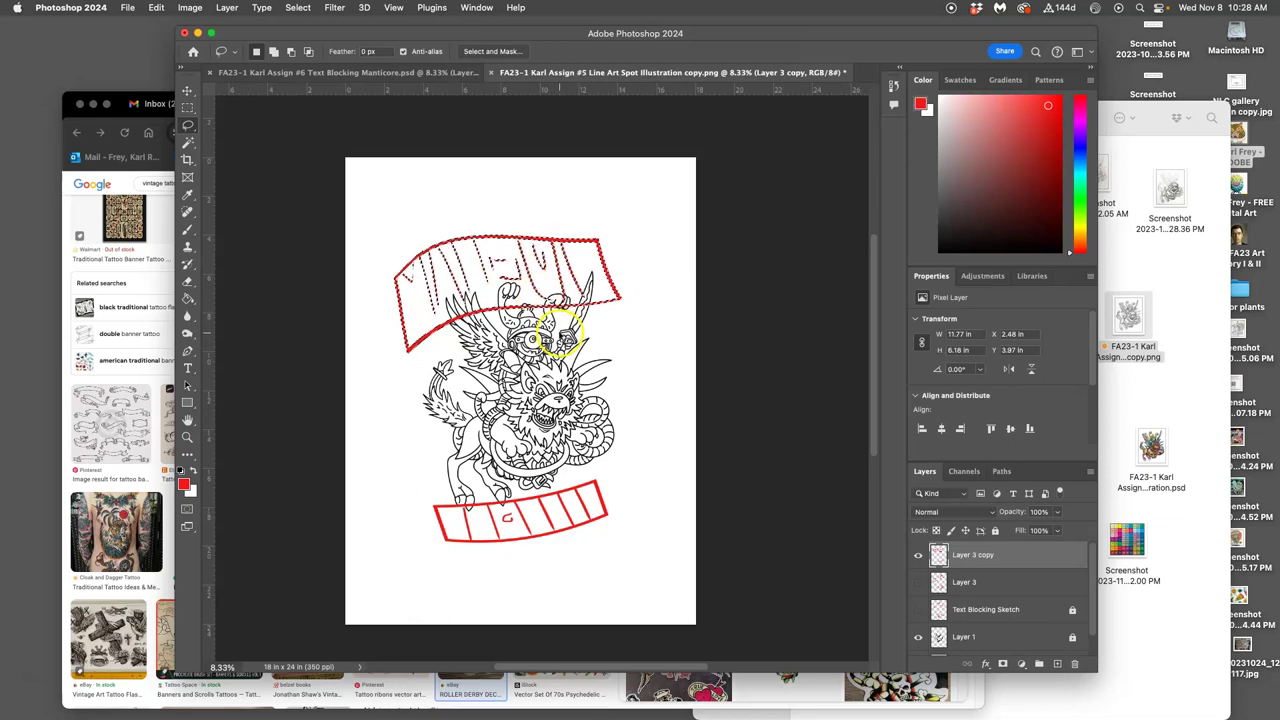
key("super+d")
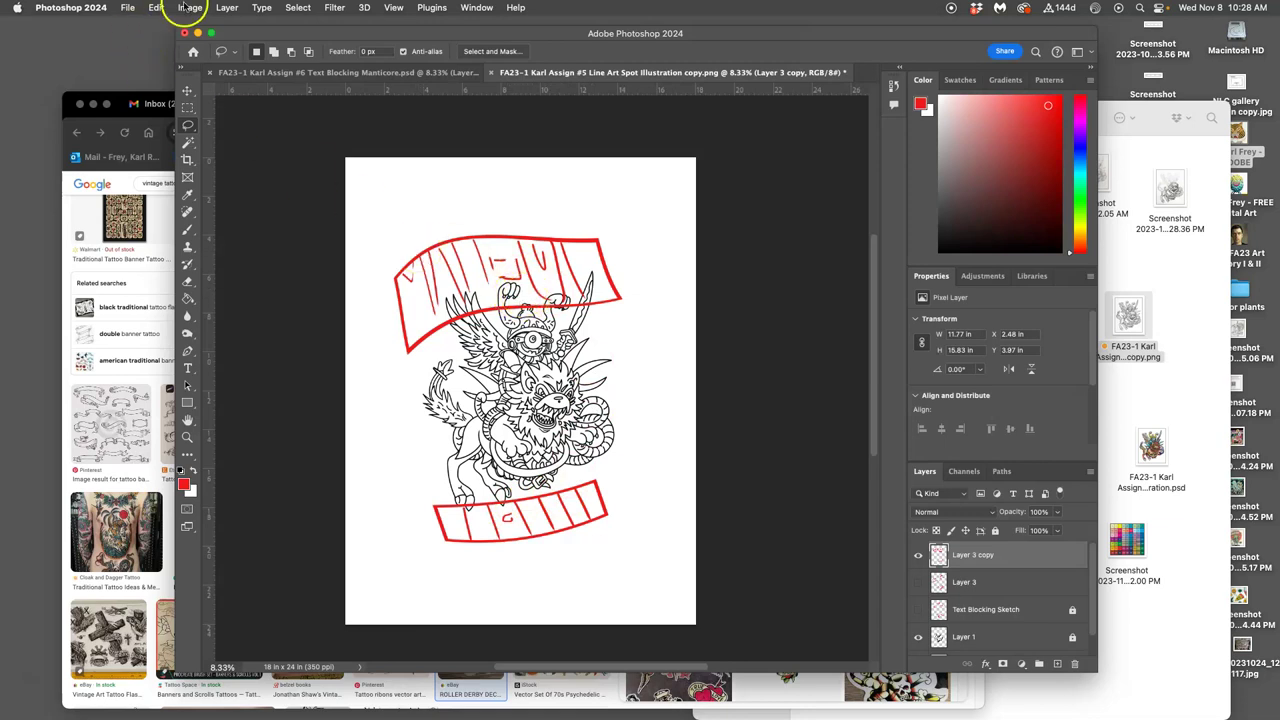
Save the poster as a new PSD ending in '#6 Poster and Type Design'.
left_click(133, 8)
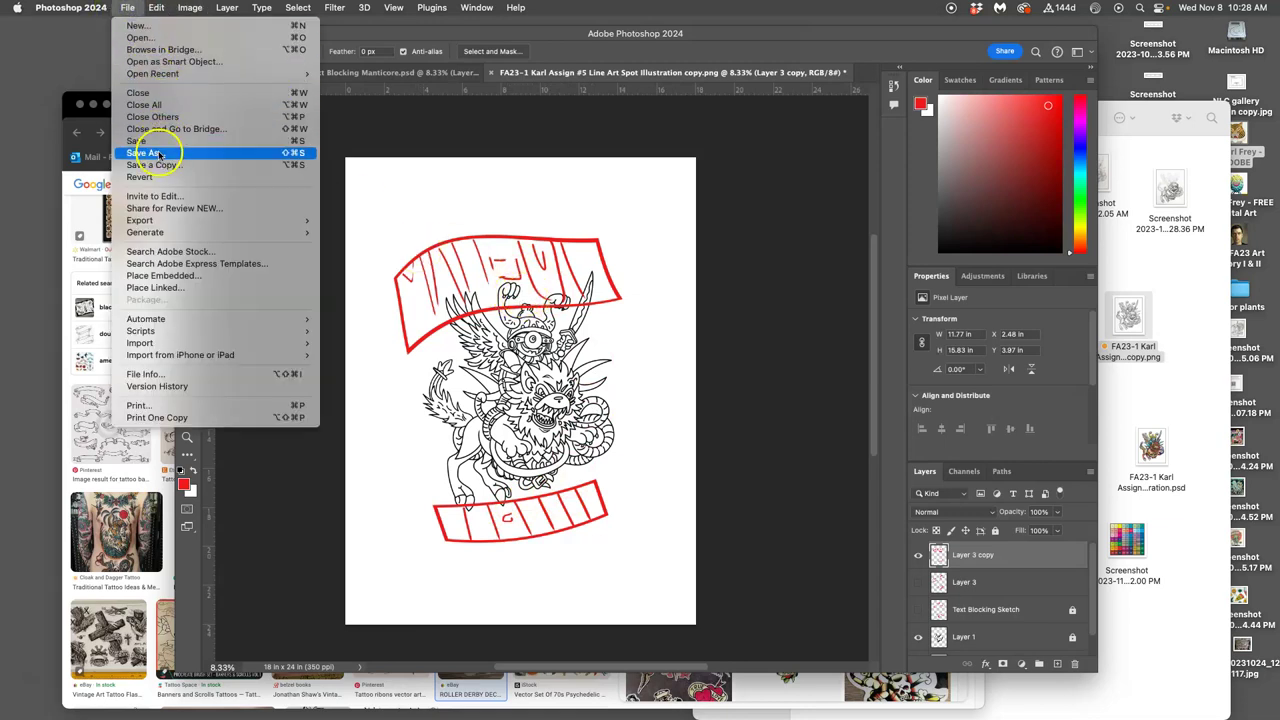
left_click(265, 153)
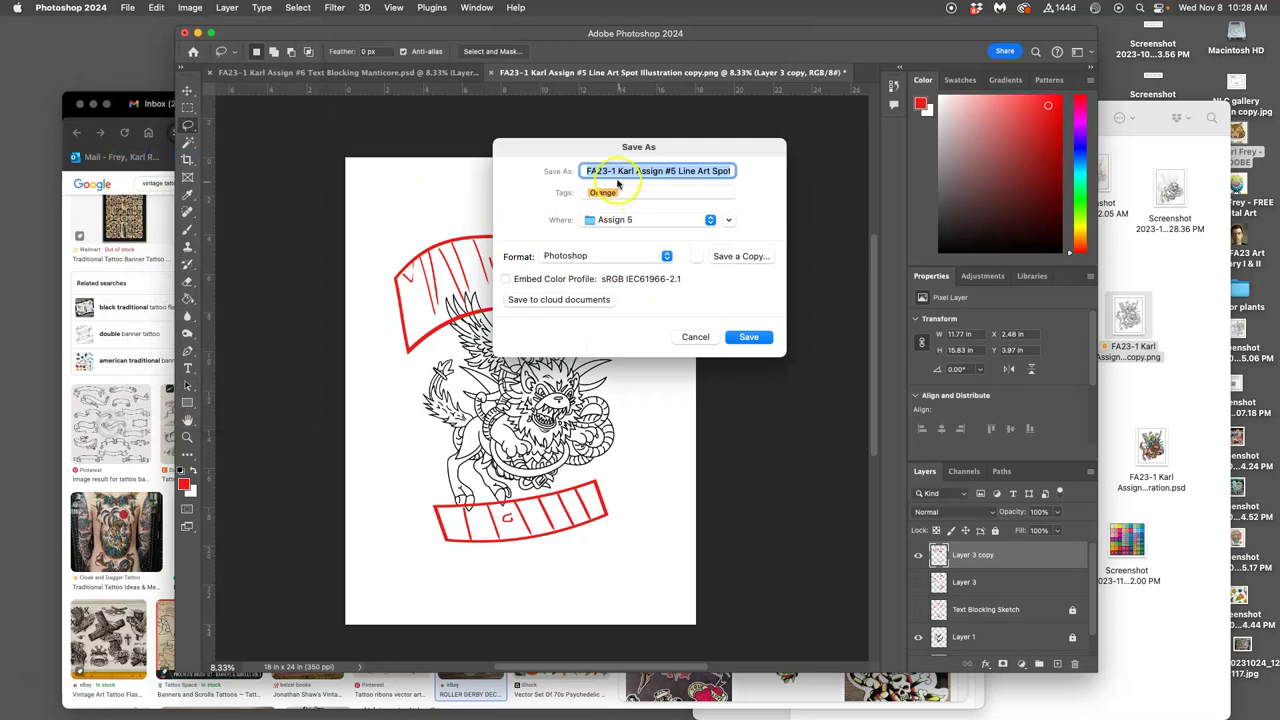
left_click(617, 171)
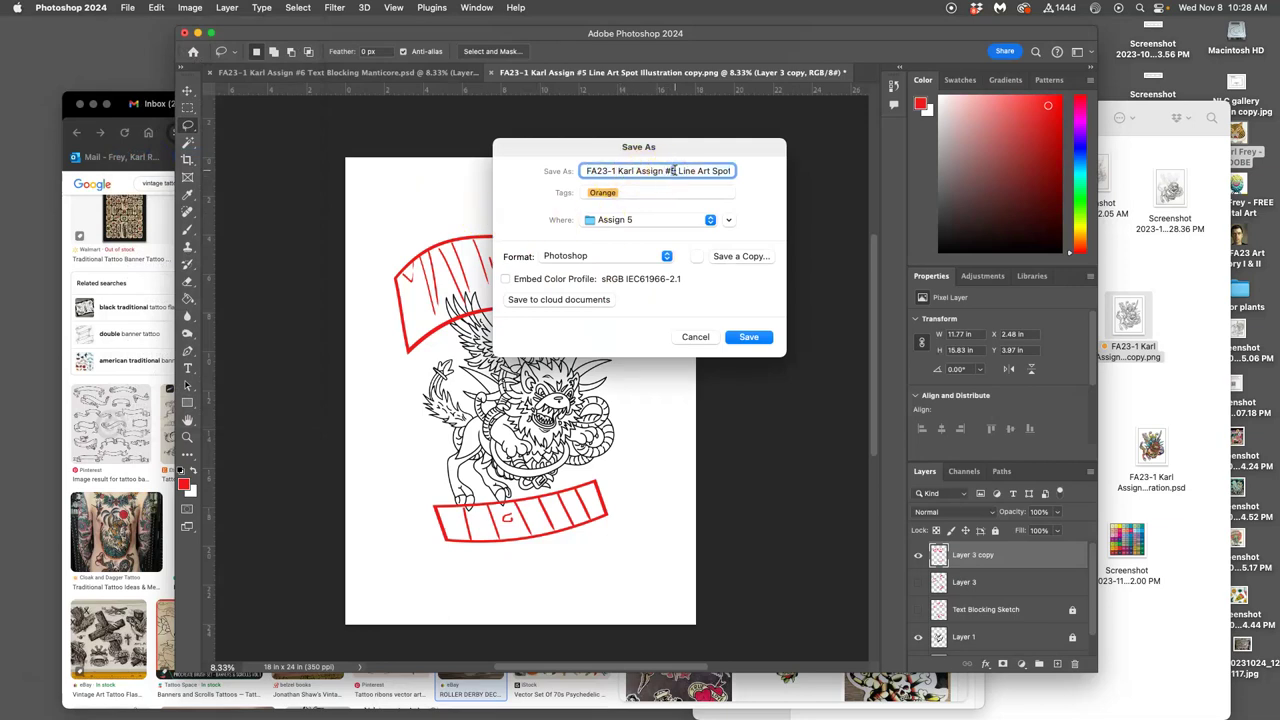
left_click_drag(677, 171, 744, 173)
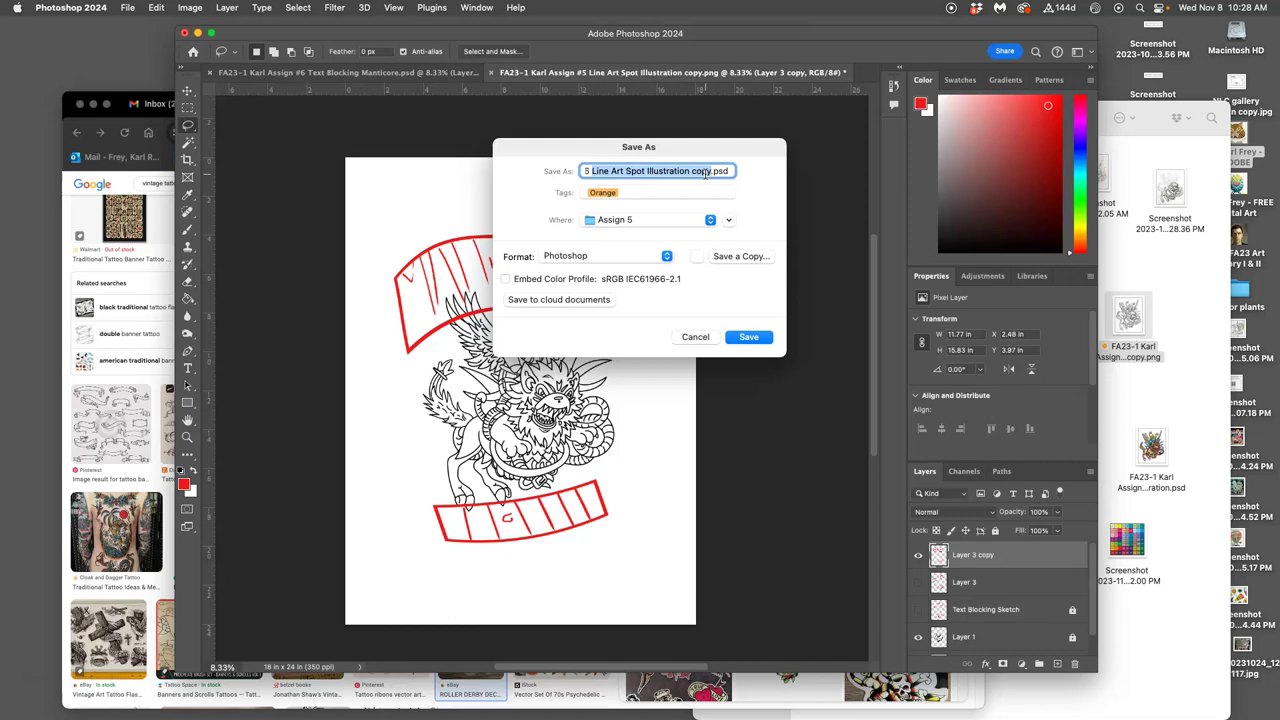
type("P")
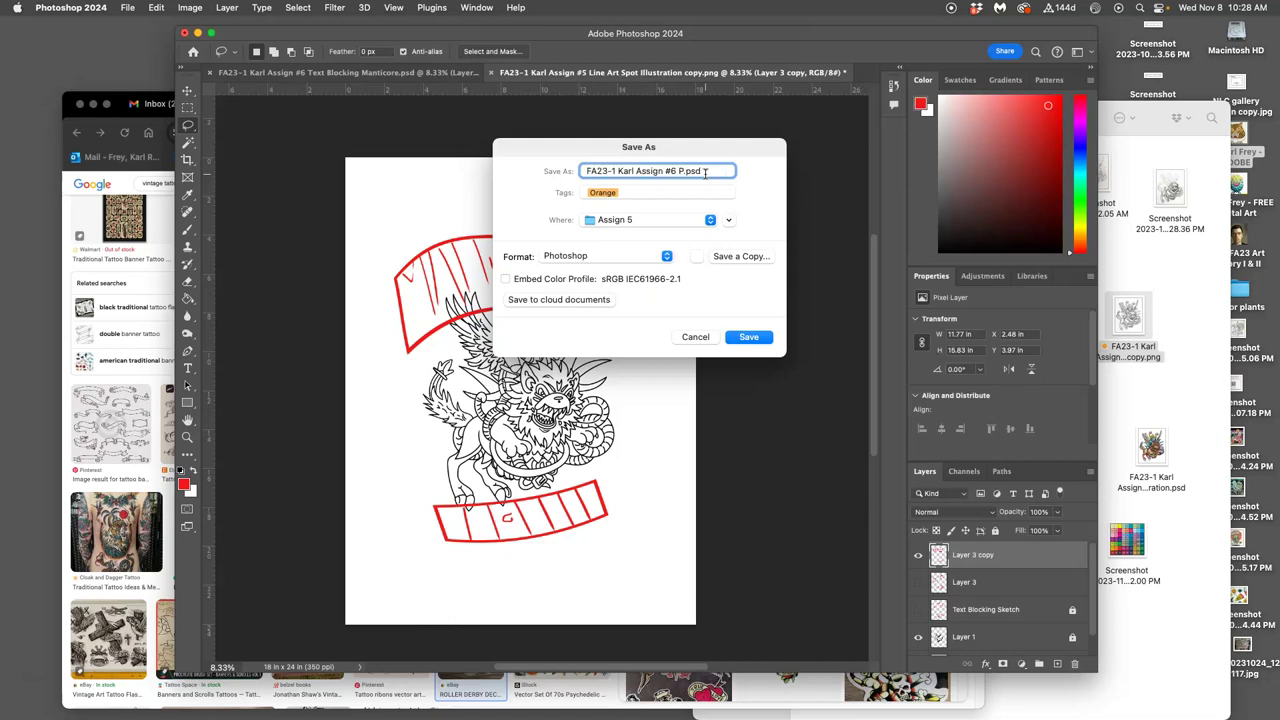
type("oster and Type Design")
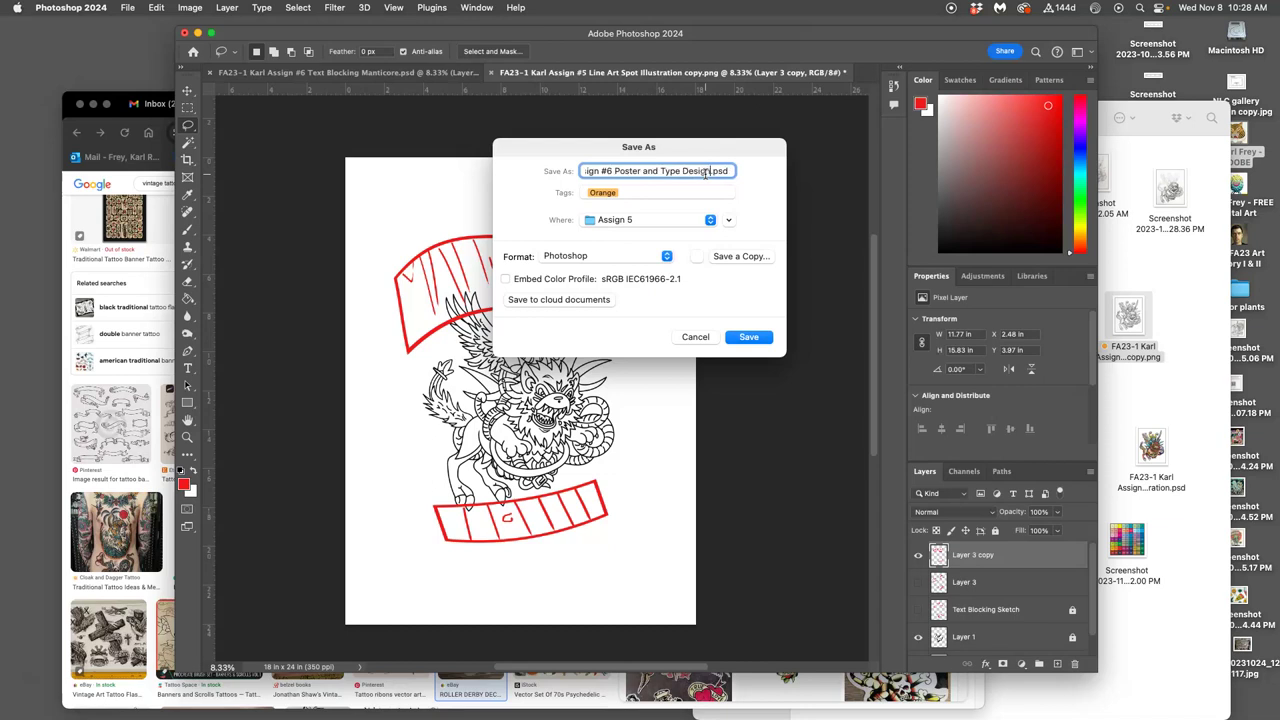
left_click(749, 337)
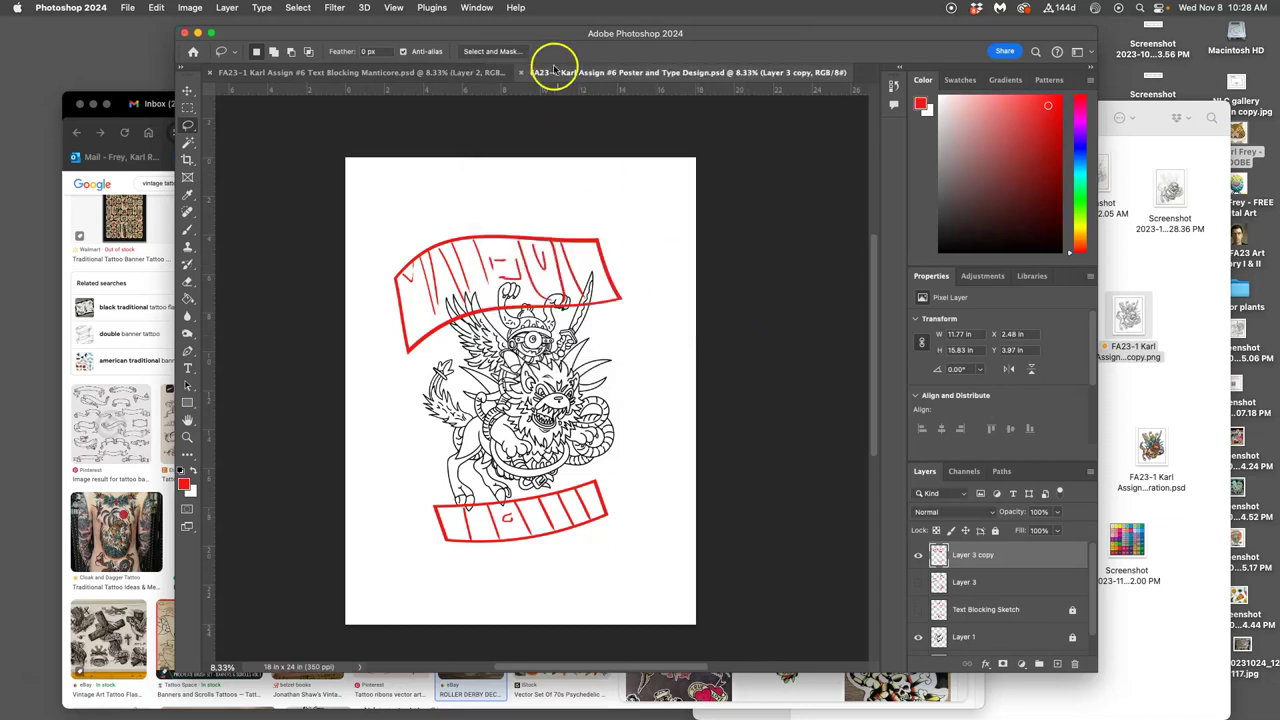
Save another copy of the poster PSD to the Desktop.
left_click(128, 9)
left_click(165, 150)
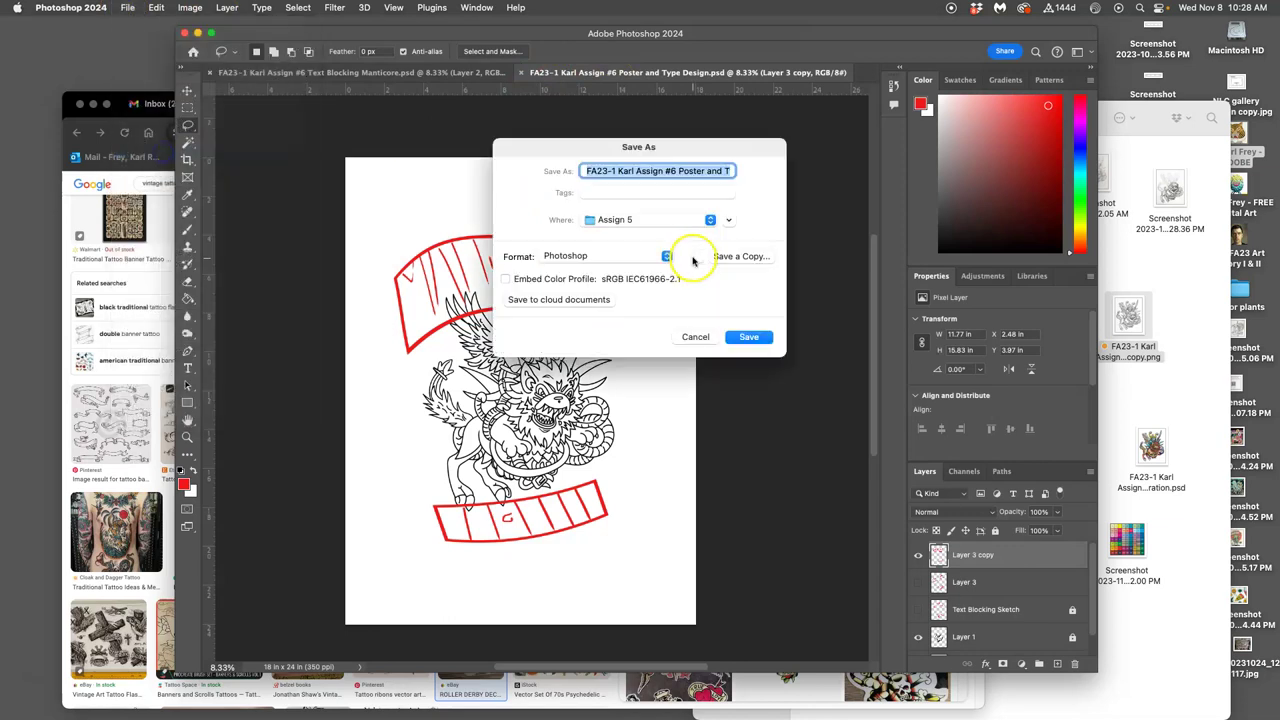
key("super+d")
left_click(751, 337)
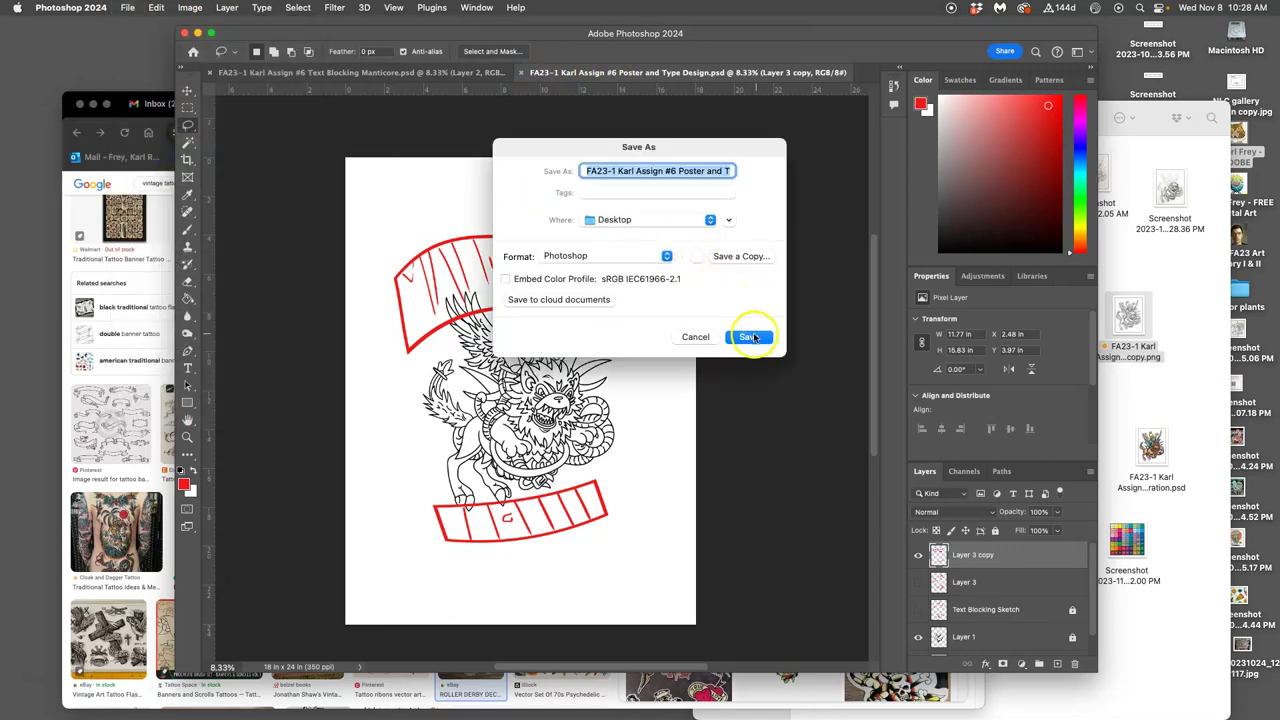
left_click(1210, 380)
In Finder, move the new poster PSD from the Desktop into the Assign 6 folder.
left_click_drag(903, 120, 718, 103)
left_click(975, 452)
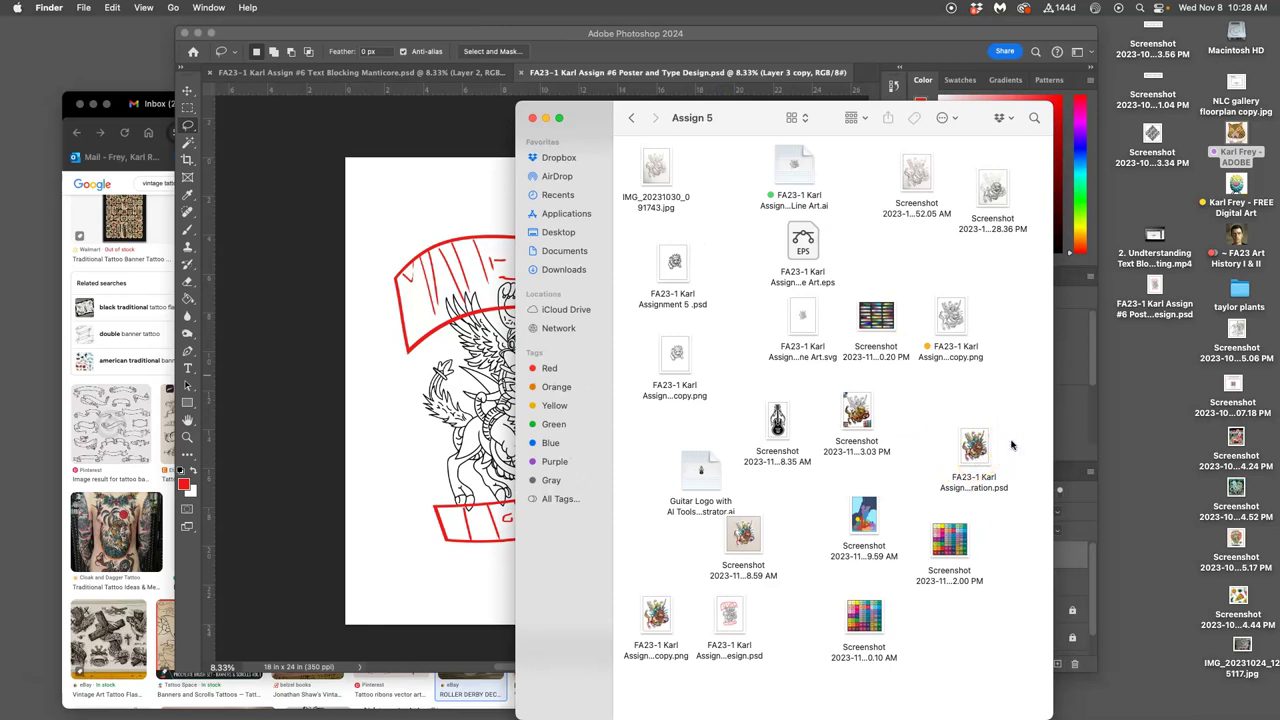
left_click(631, 118)
left_click(917, 412)
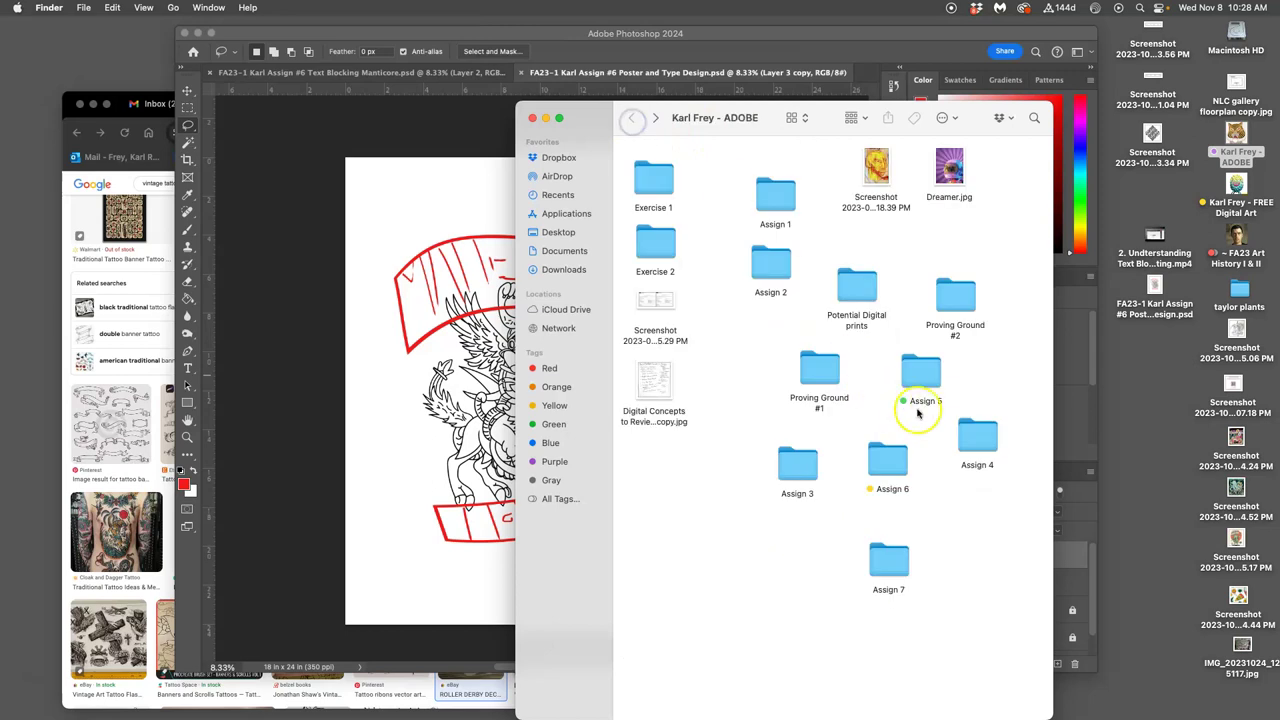
double_click(889, 458)
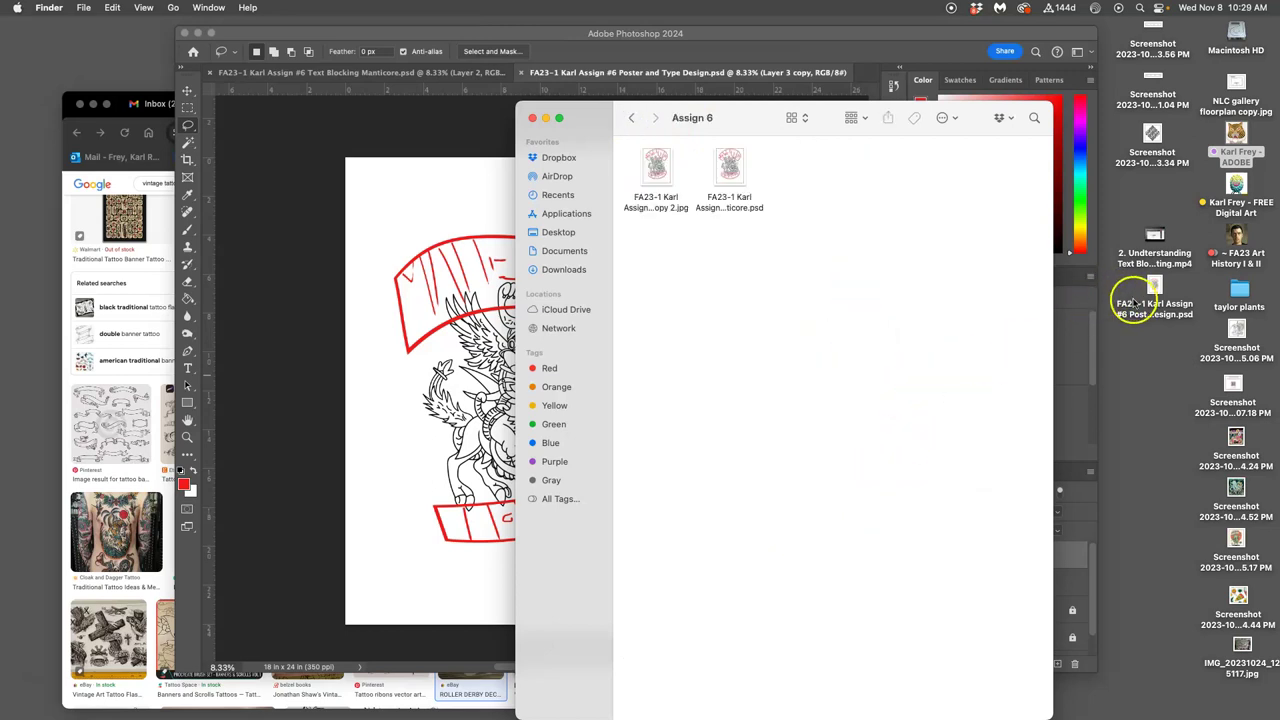
left_click_drag(1135, 303, 677, 297)
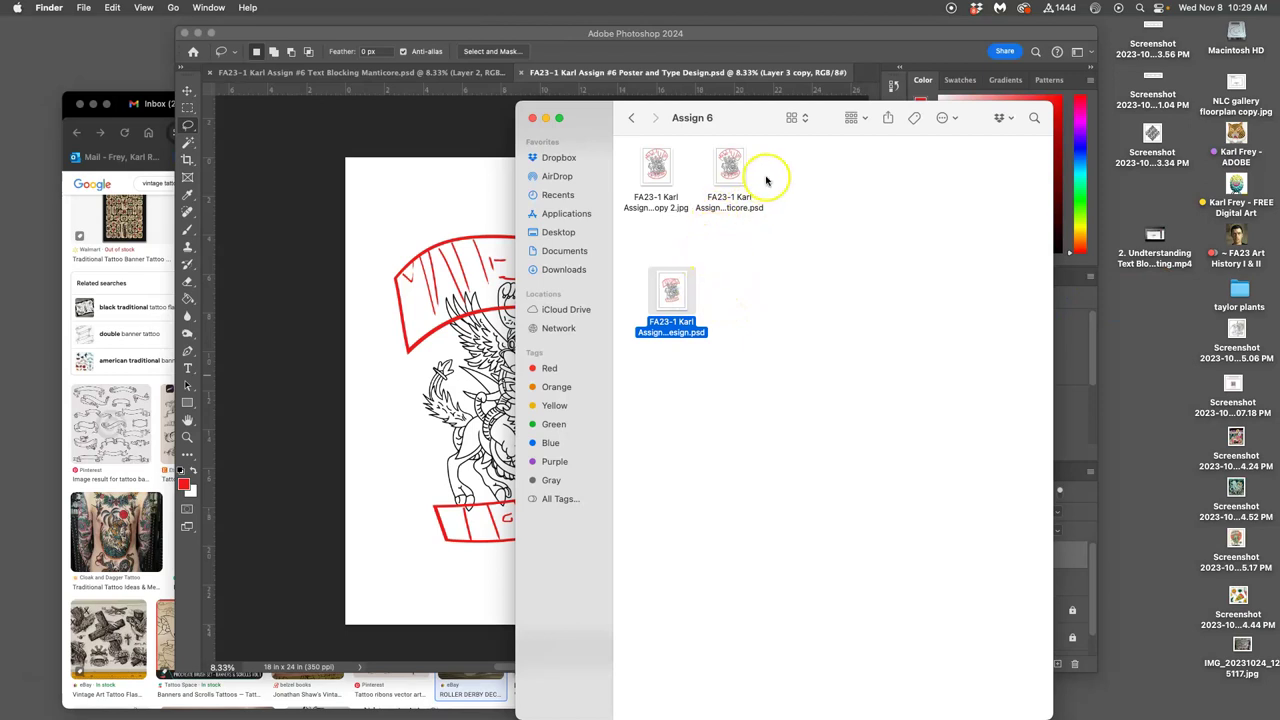
Move the two older files in Assign 6 to the Trash and return to Photoshop.
left_click_drag(766, 180, 629, 171)
right_click(658, 171)
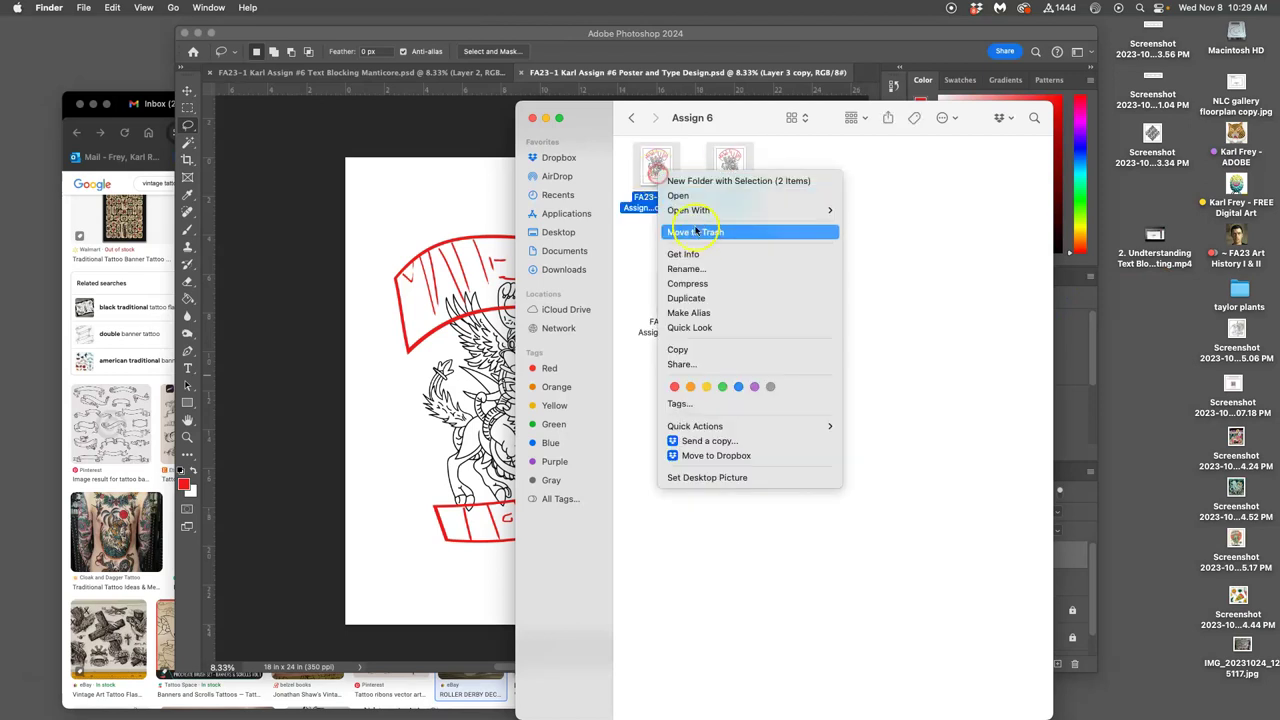
left_click(697, 232)
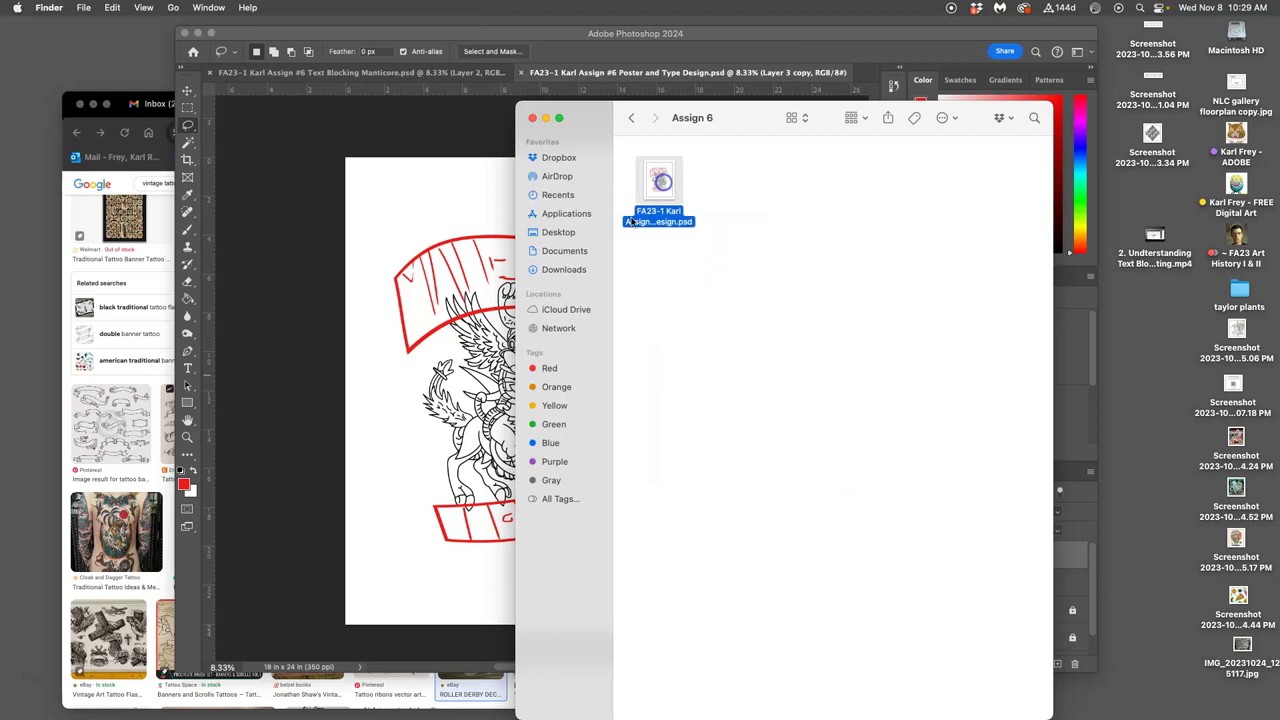
left_click(487, 217)
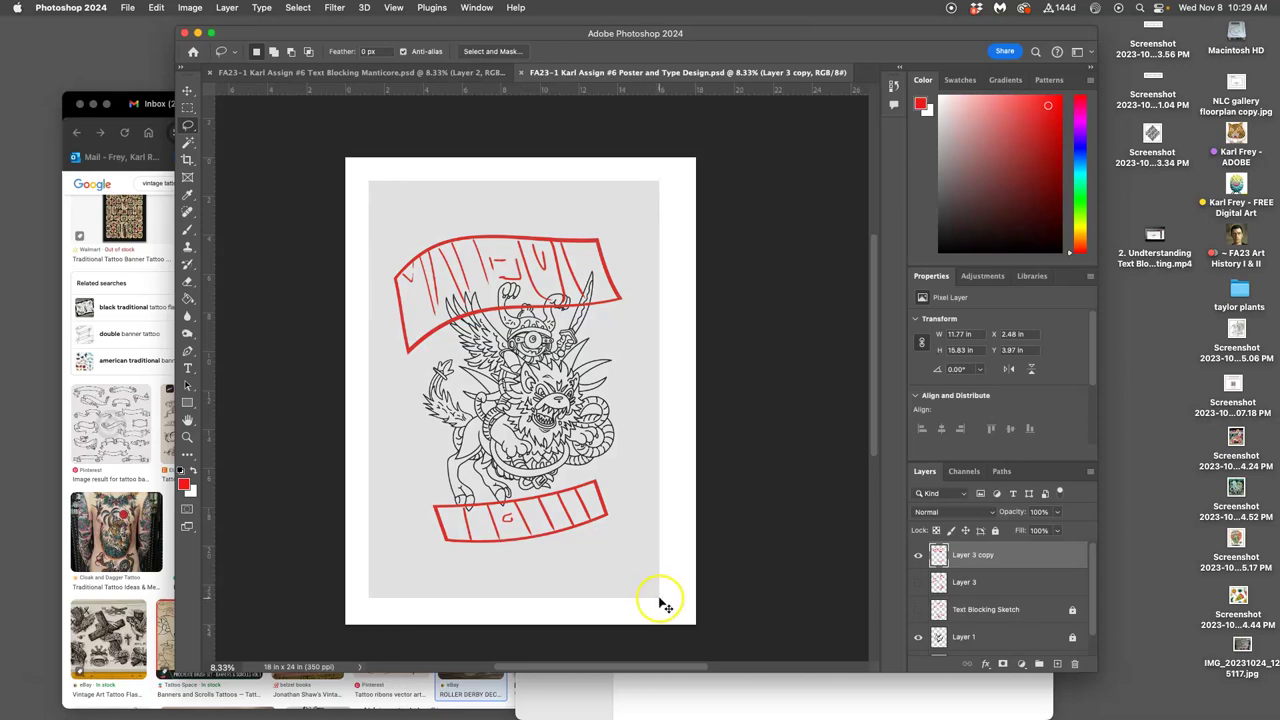
Undo the grey rectangle placement so the poster background behind the manticore is plain white.
key("super+z")
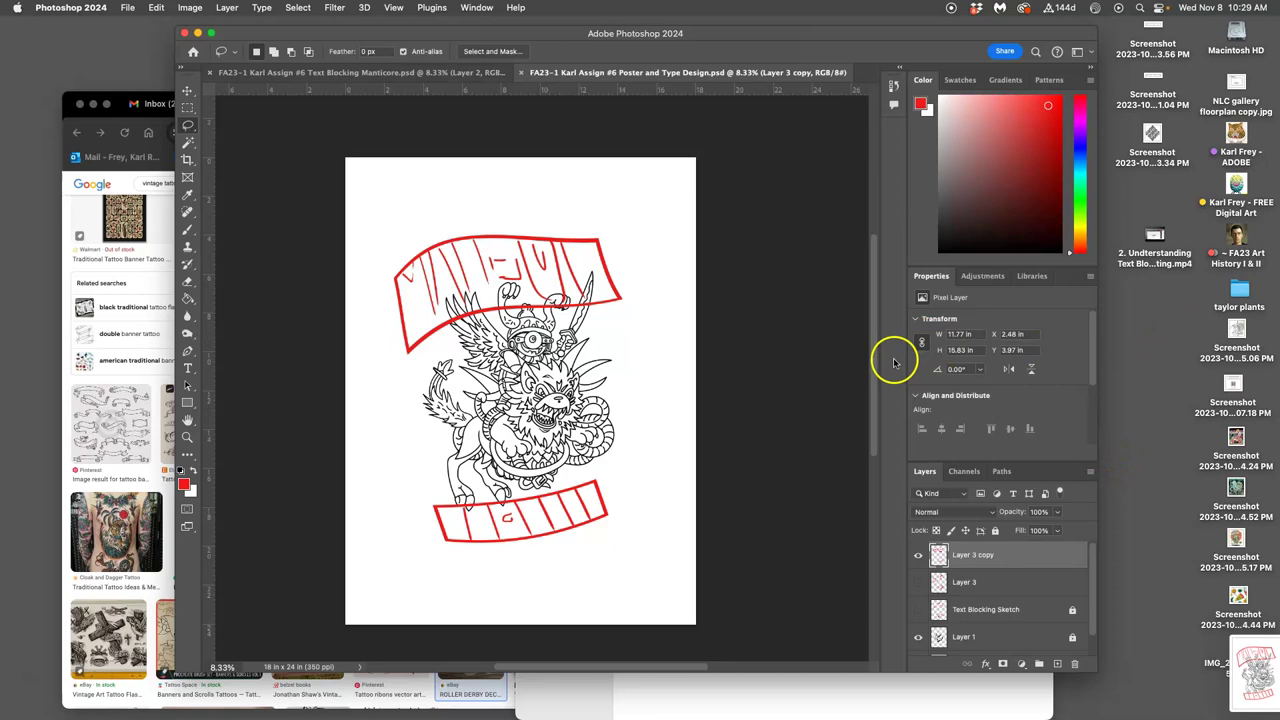
Switch to Chrome's Assignment #6 discussion tab and scroll to the dafont.com font-modification paragraph.
left_click(124, 118)
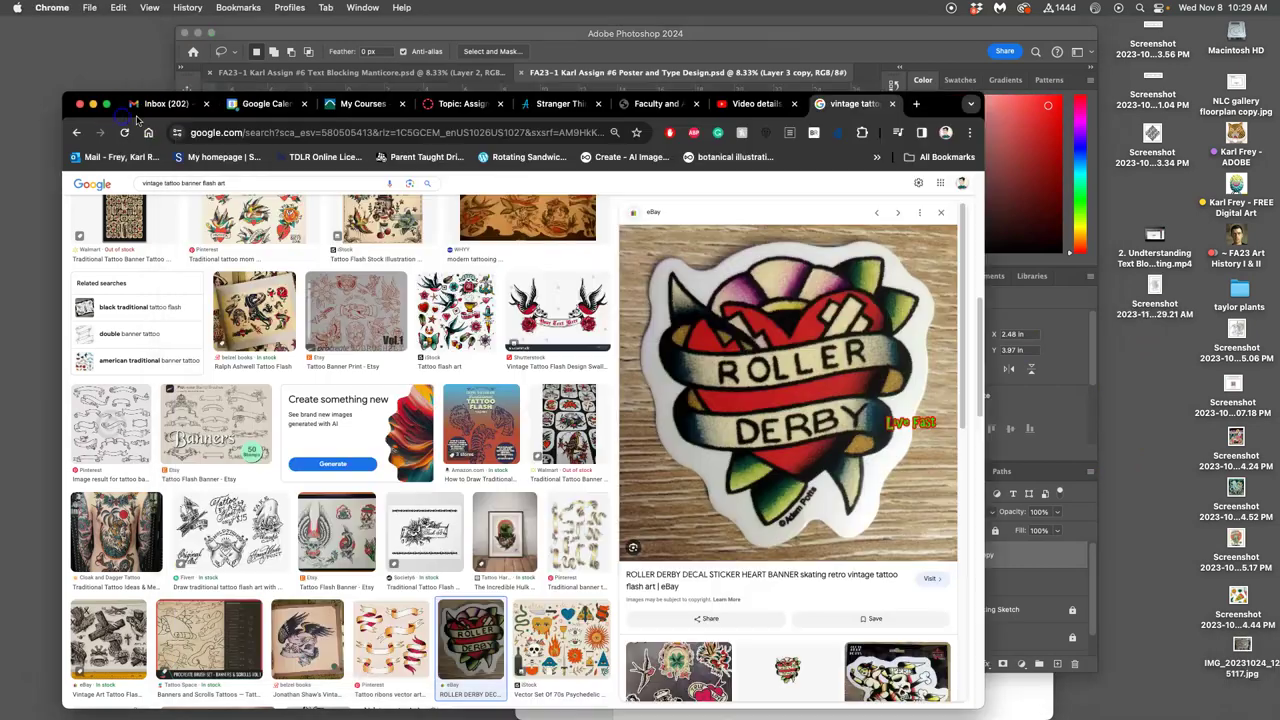
left_click(460, 104)
scroll(622, 360, "down", 20)
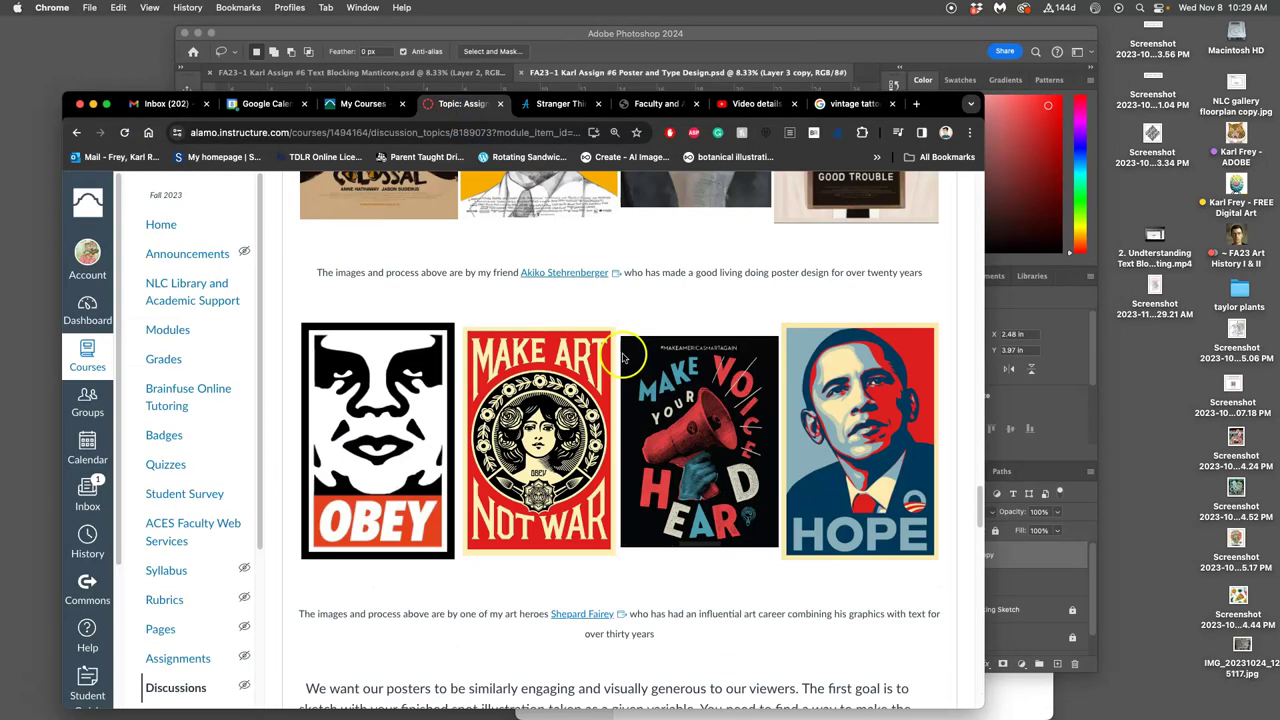
scroll(622, 358, "up", 15)
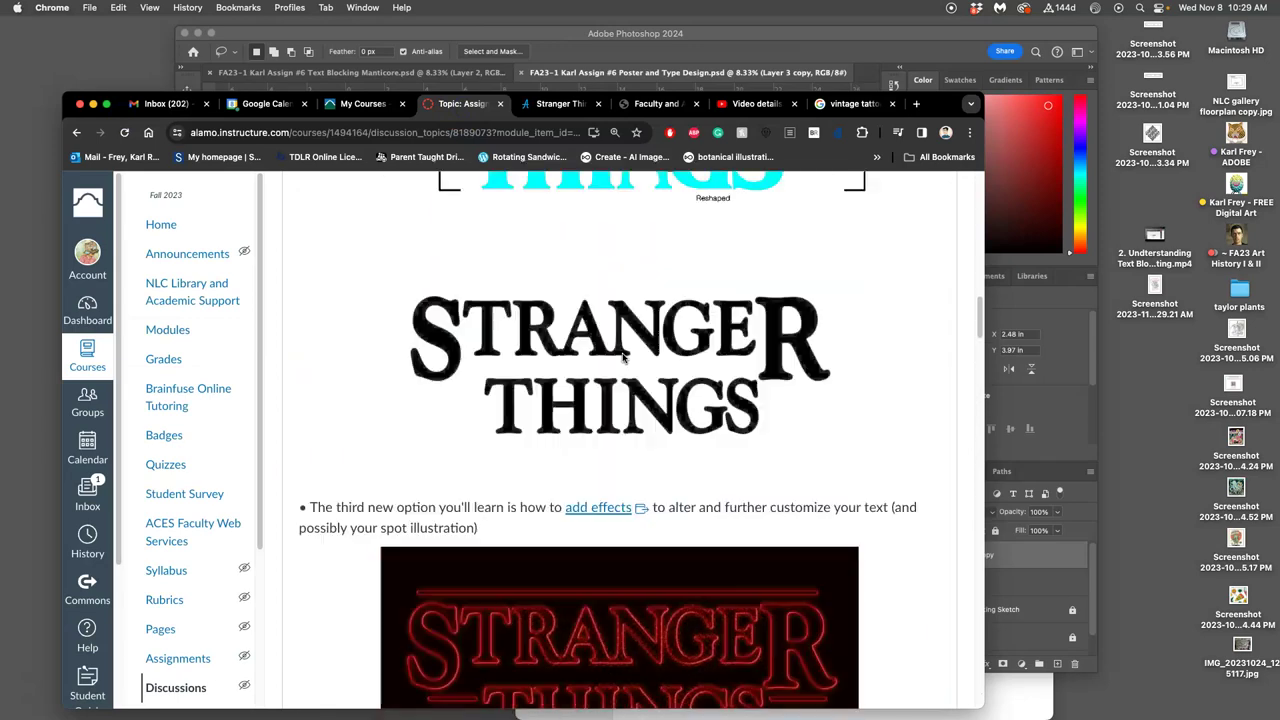
scroll(622, 356, "up", 3)
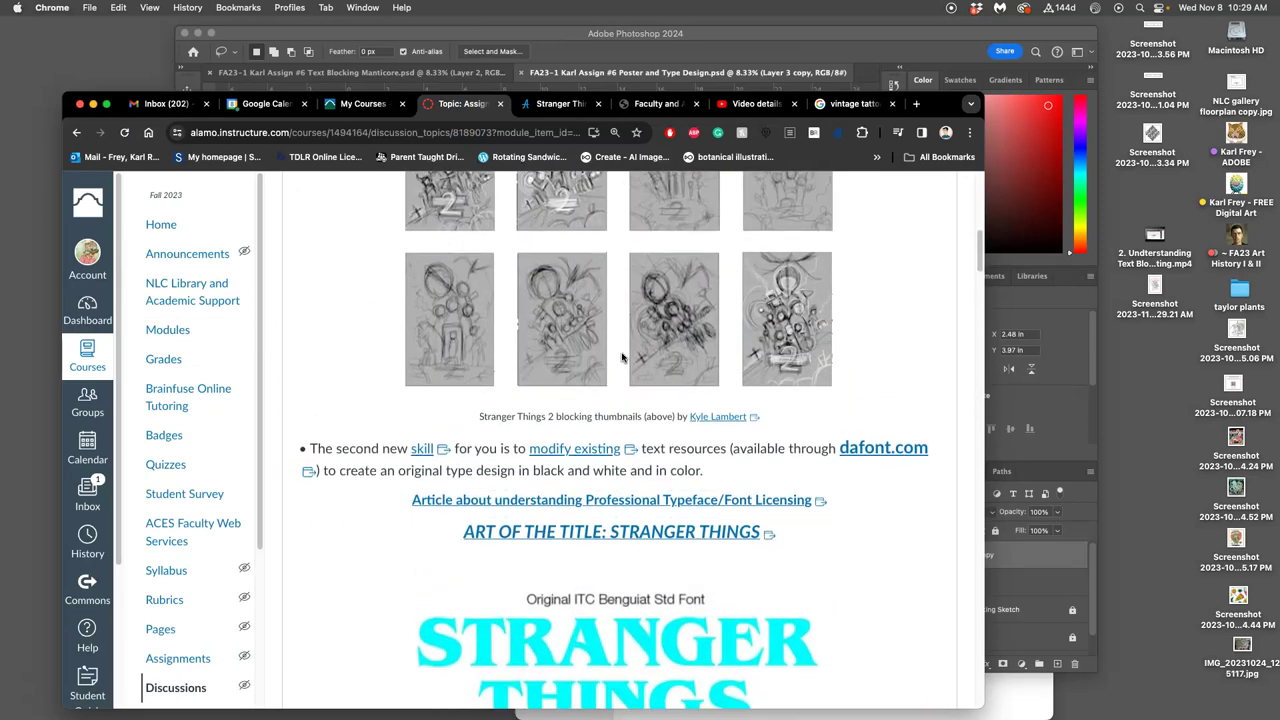
scroll(622, 357, "up", 10)
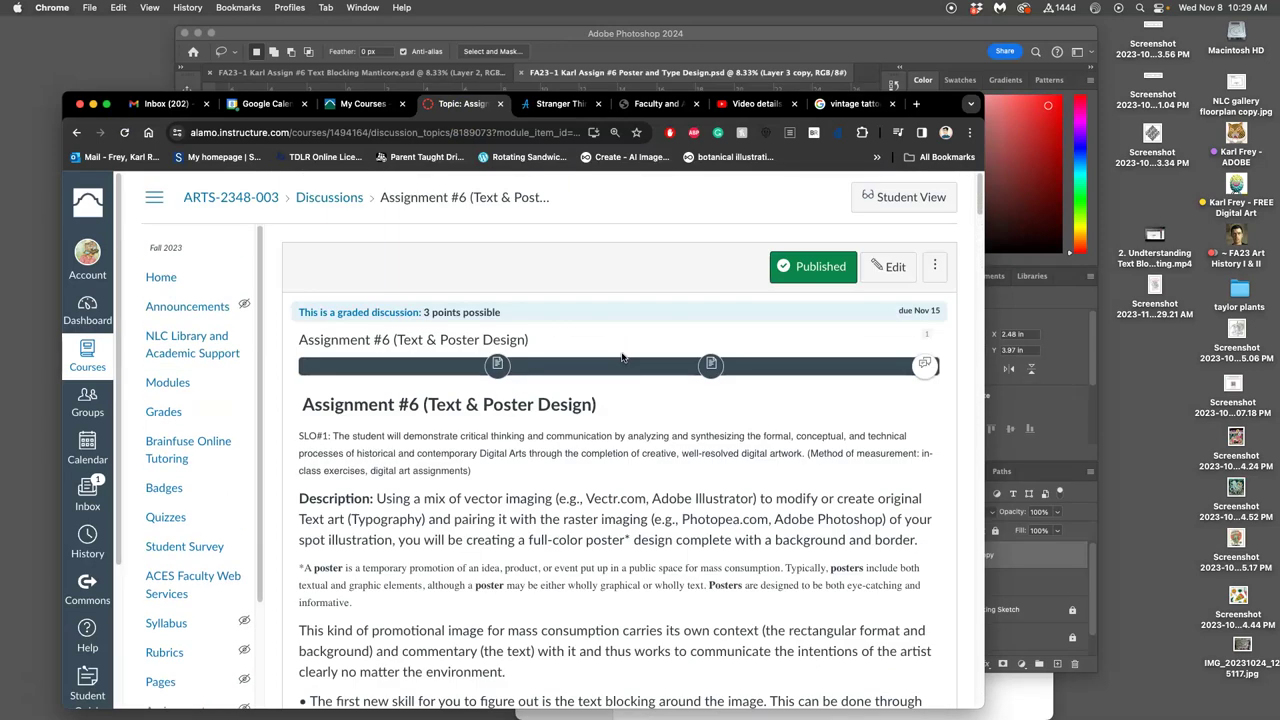
scroll(622, 357, "down", 2)
scroll(622, 356, "down", 10)
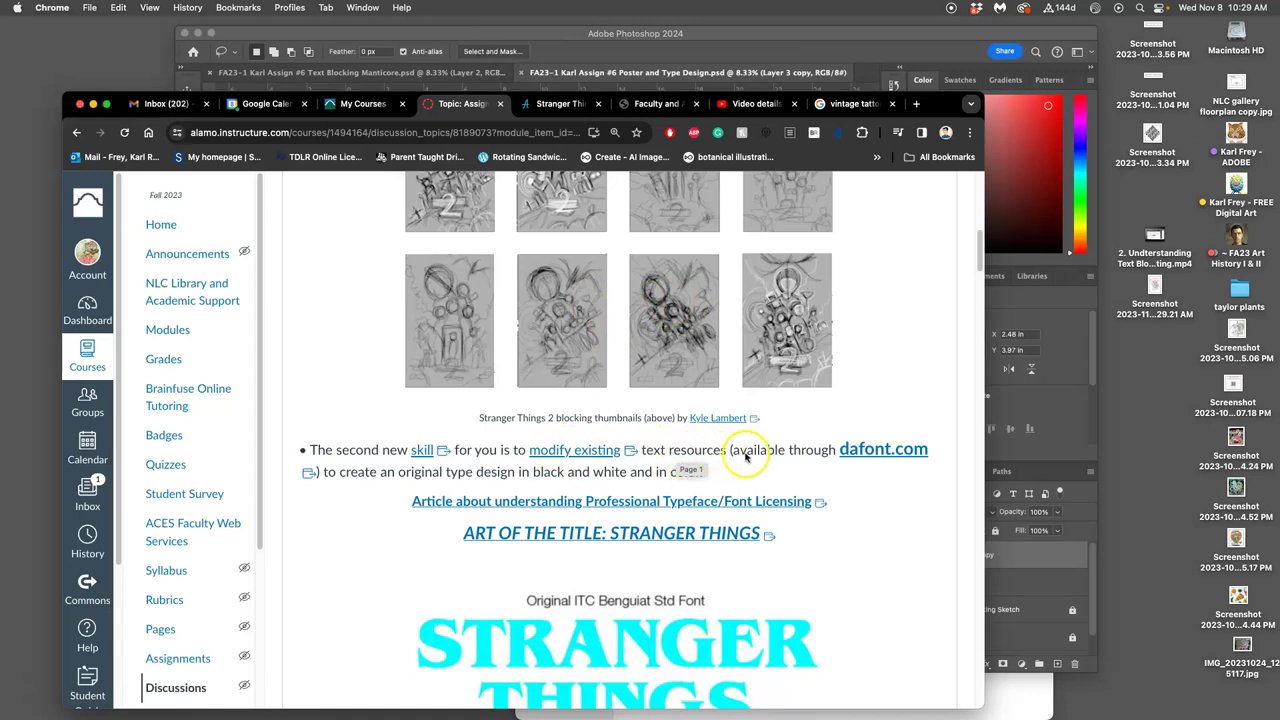
Follow the assignment's link to the dafont.com font site.
left_click(882, 453)
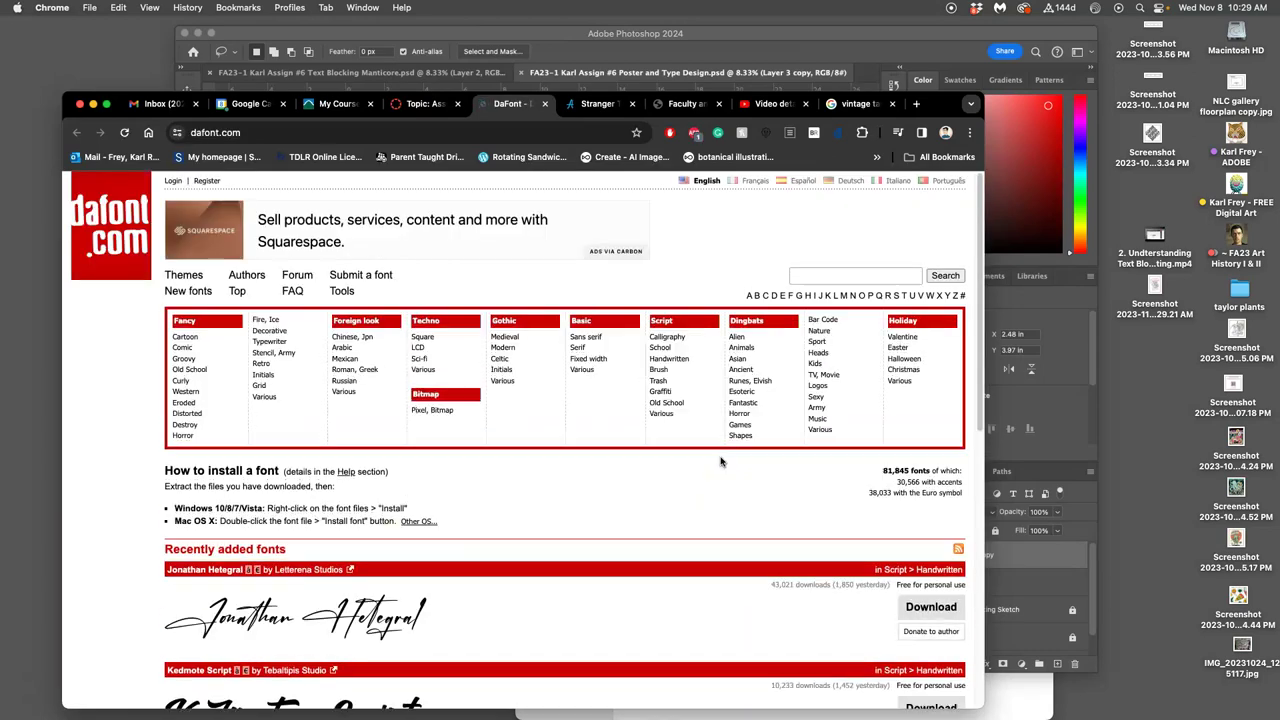
scroll(620, 445, "down", 8)
scroll(619, 446, "up", 8)
Search DaFont for 'medieval' and look through the 15 fonts found, e.g. Medieval Sharp.
left_click(825, 279)
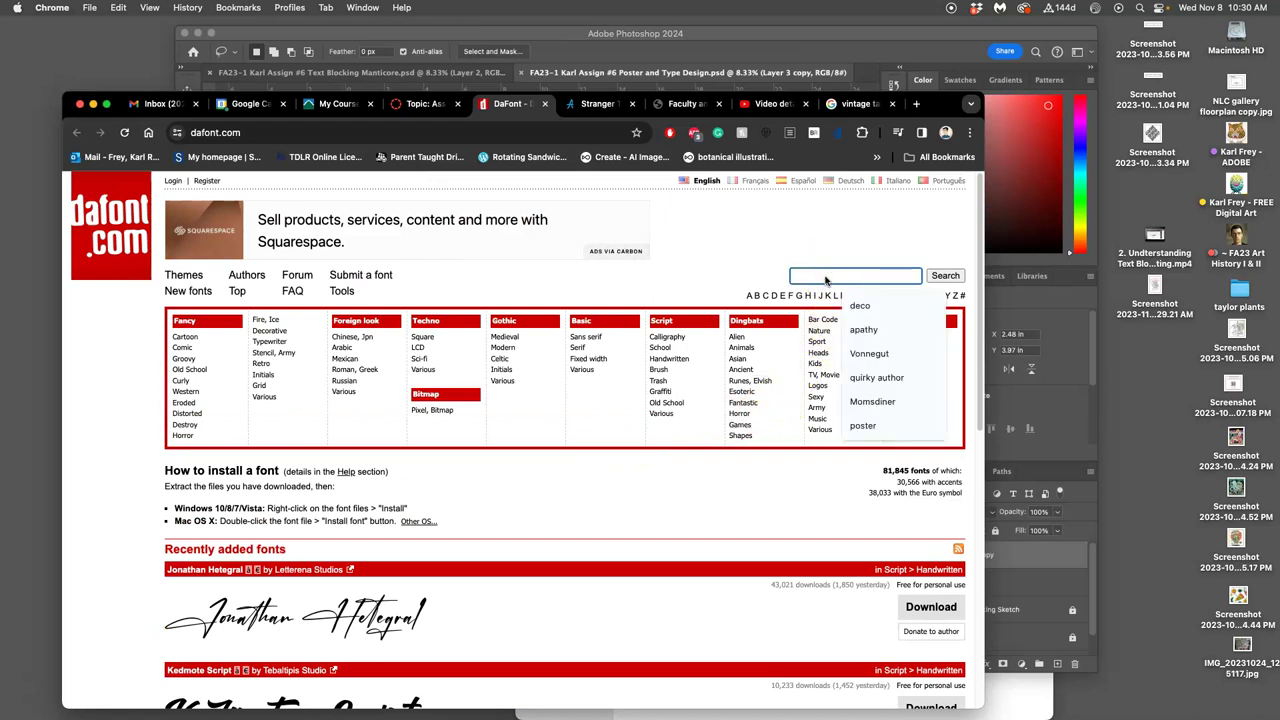
type("meo")
type("ieval")
key("Return")
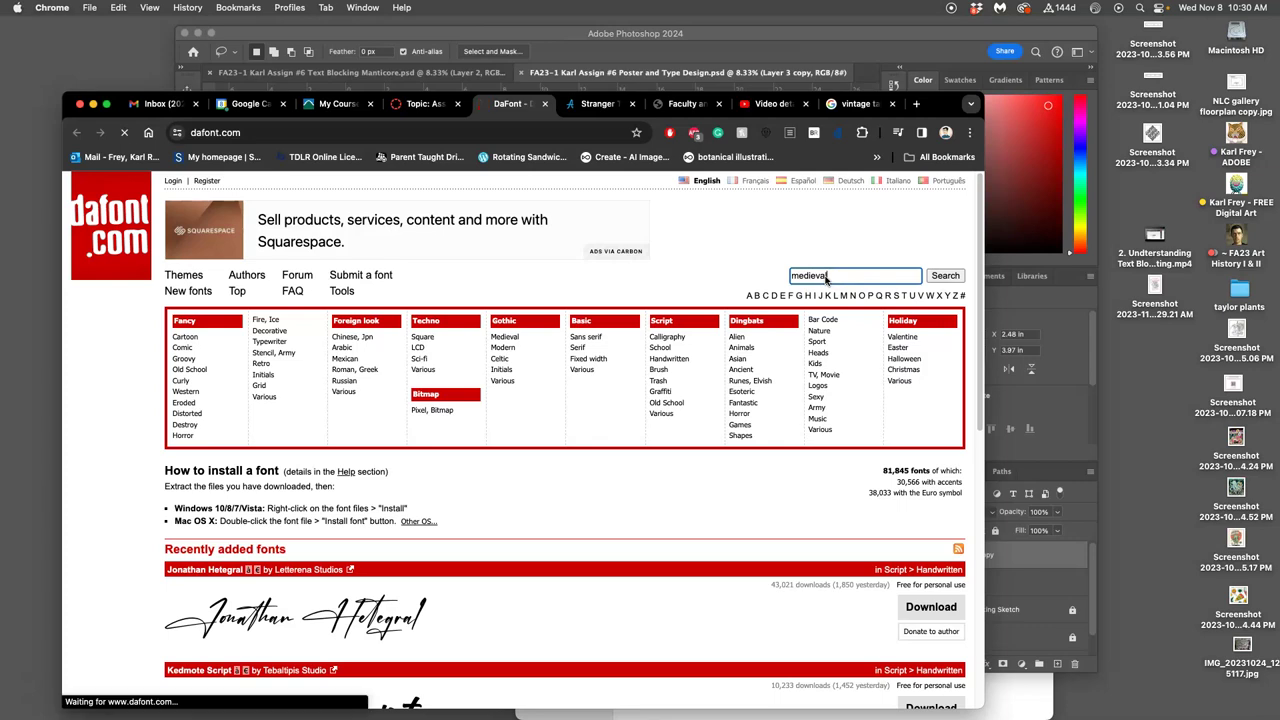
scroll(678, 376, "down", 15)
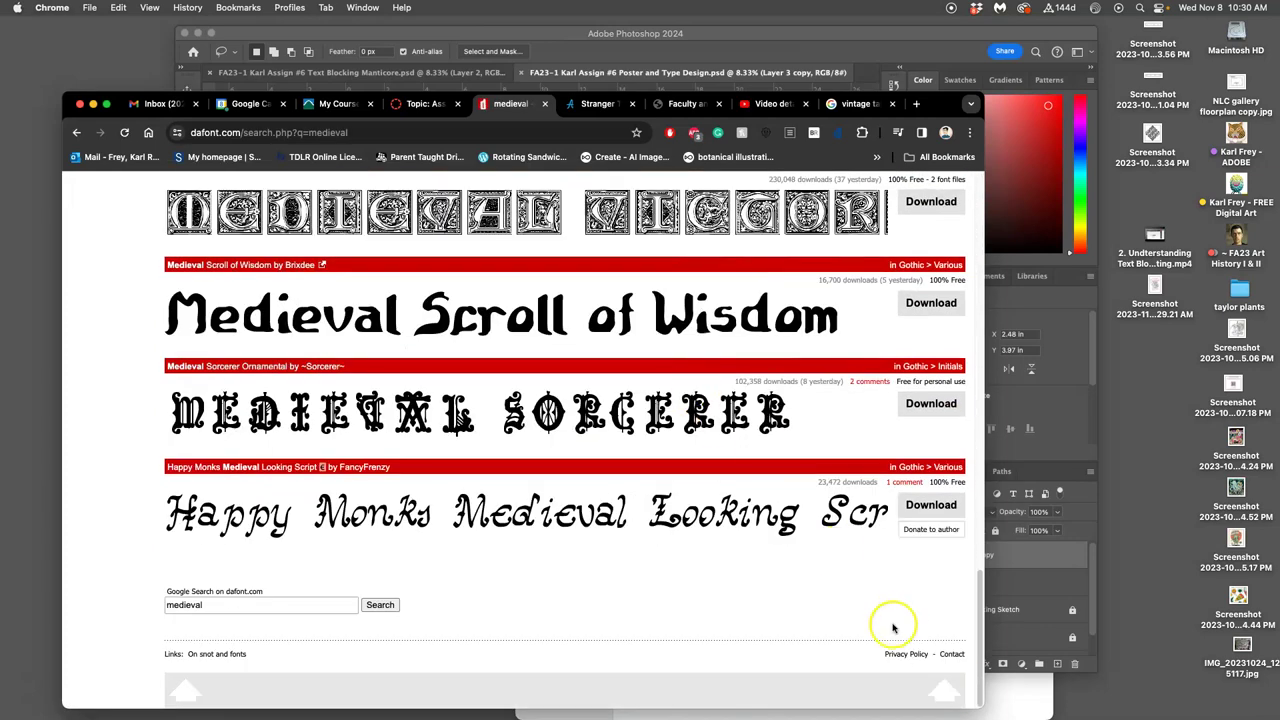
scroll(755, 590, "up", 1)
scroll(755, 590, "up", 8)
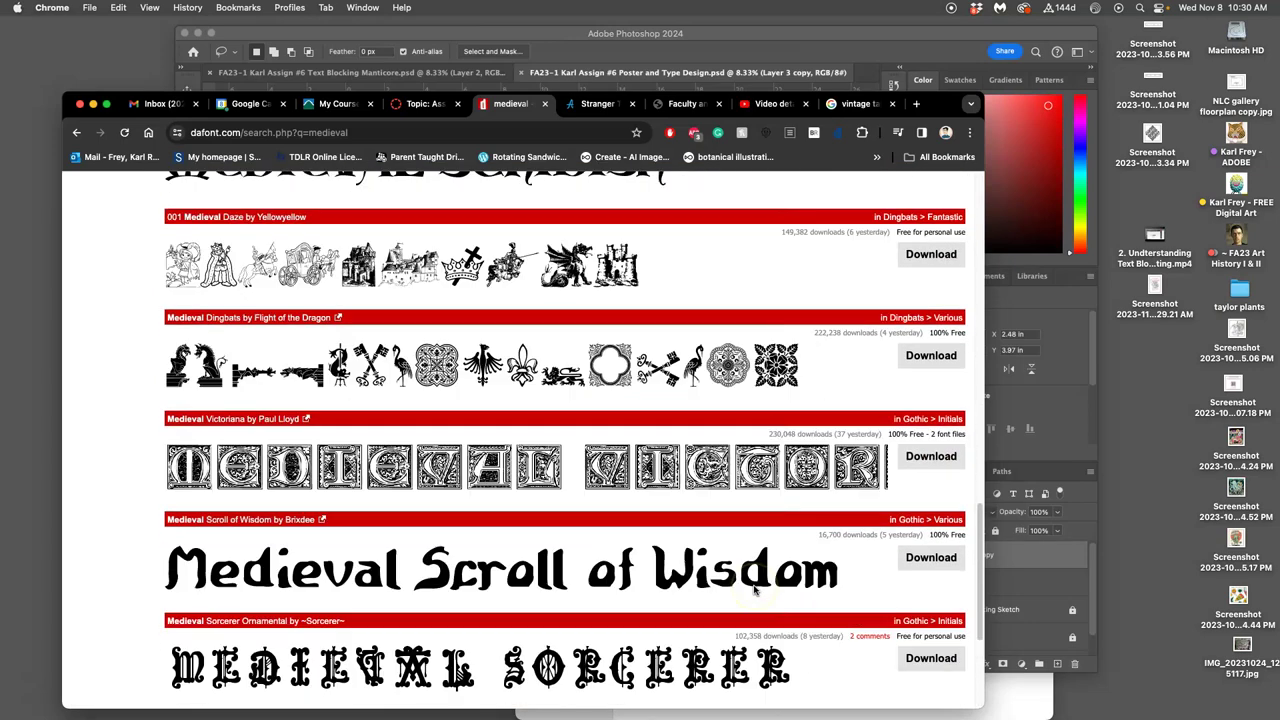
scroll(755, 590, "up", 2)
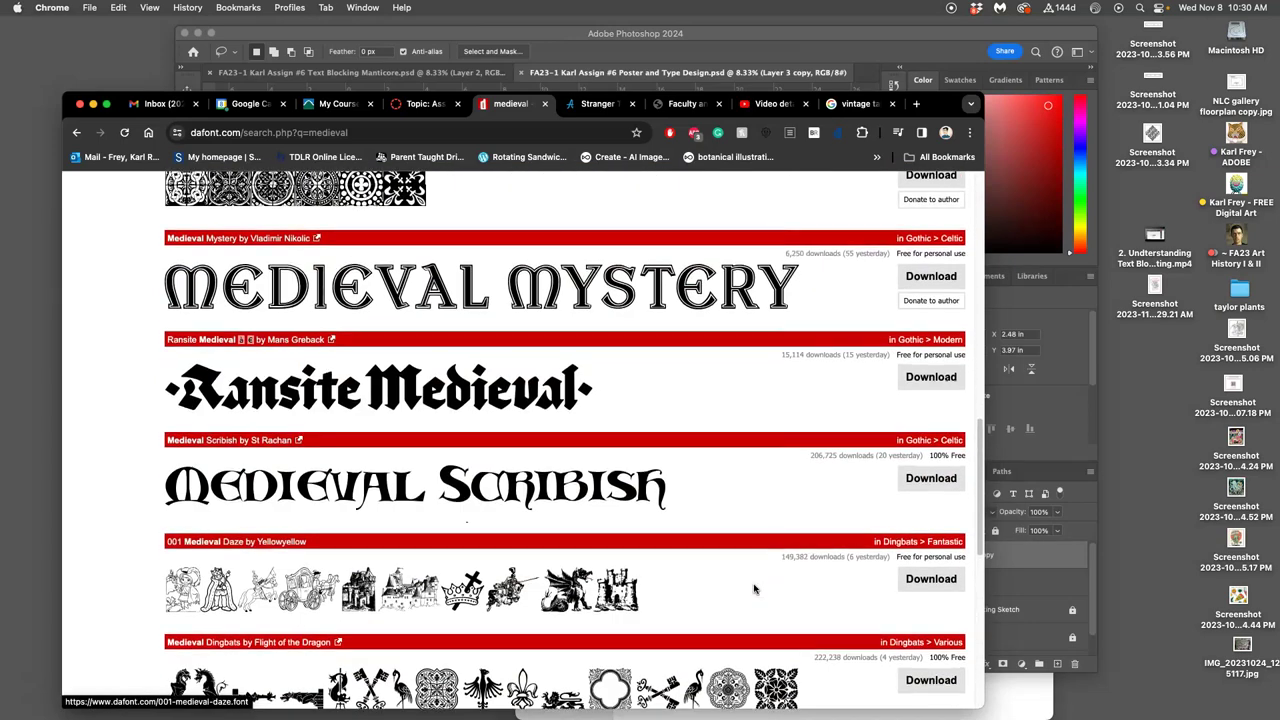
scroll(755, 590, "down", 10)
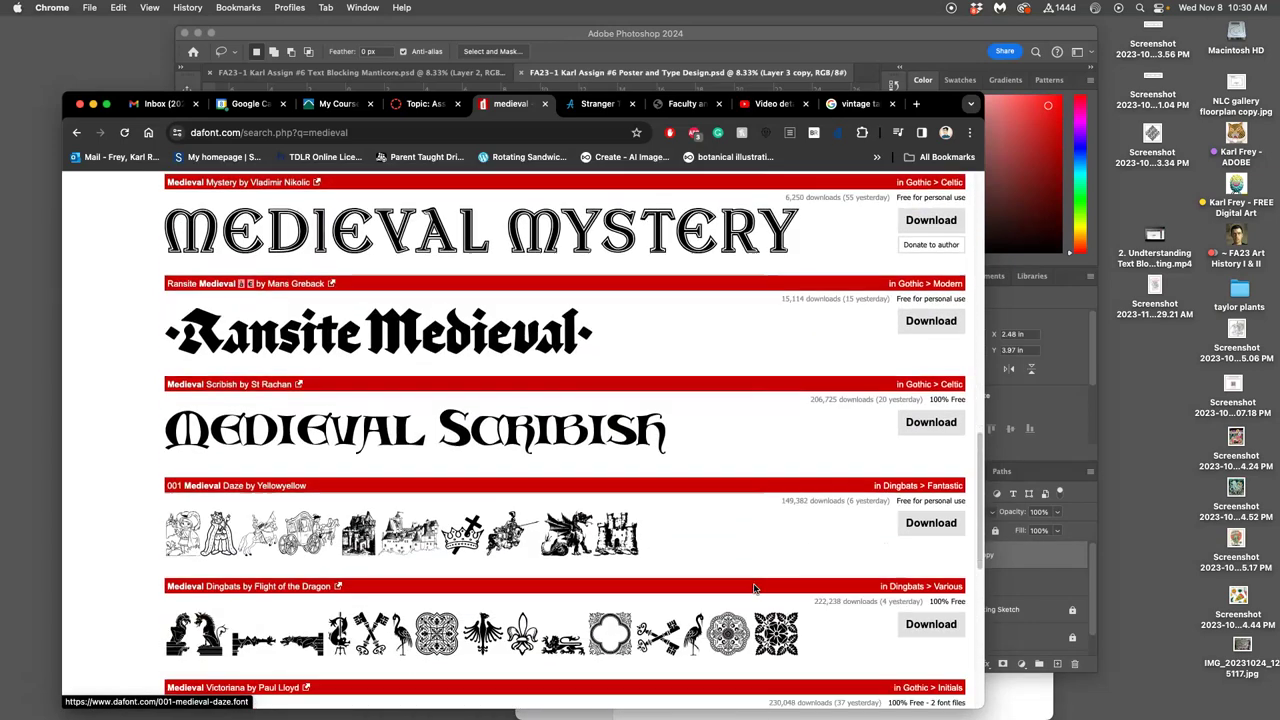
Replace the DaFont search with 'Title' and scroll through the matching fonts.
scroll(755, 590, "up", 20)
left_click(824, 263)
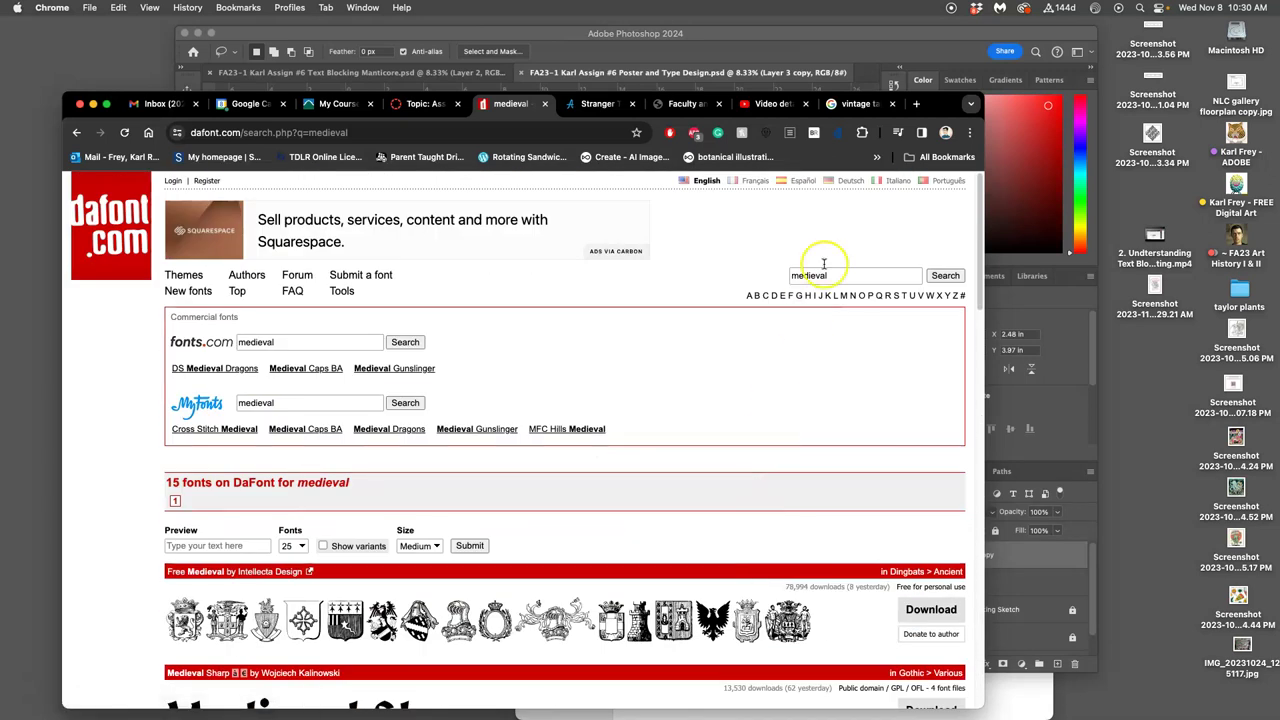
type("animated")
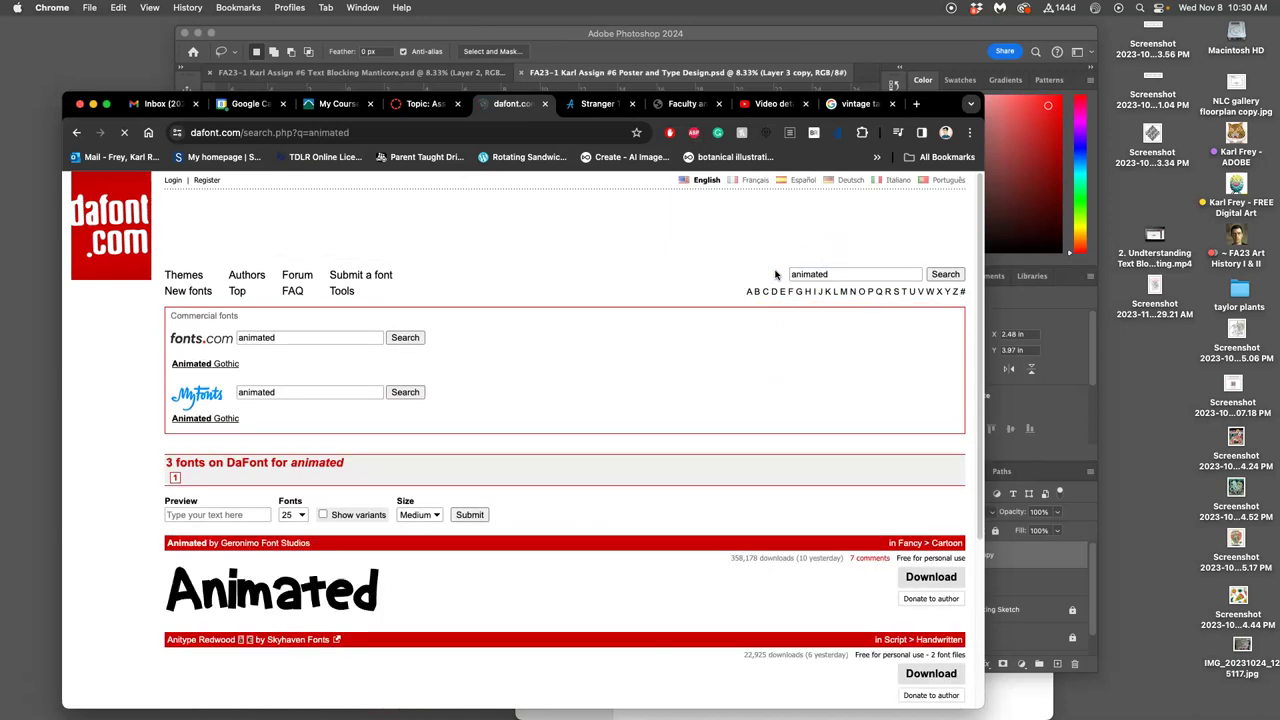
scroll(740, 340, "down", 5)
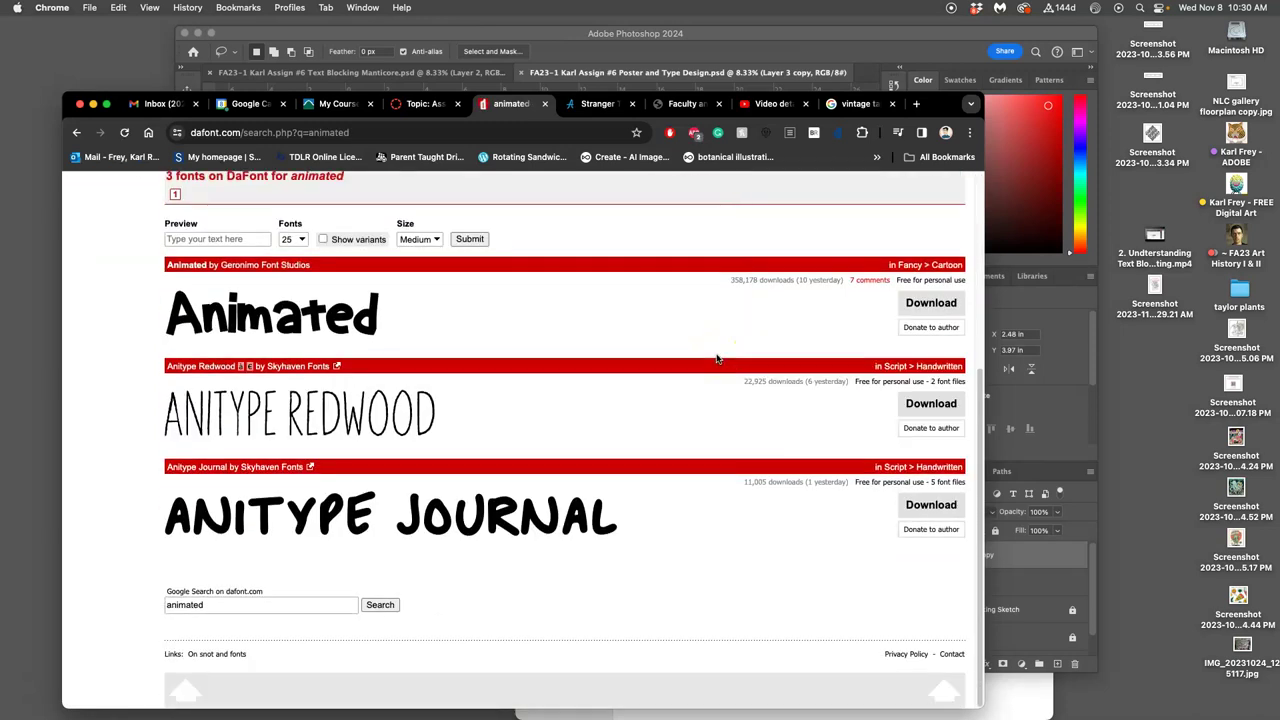
scroll(716, 358, "up", 3)
left_click_drag(834, 274, 783, 270)
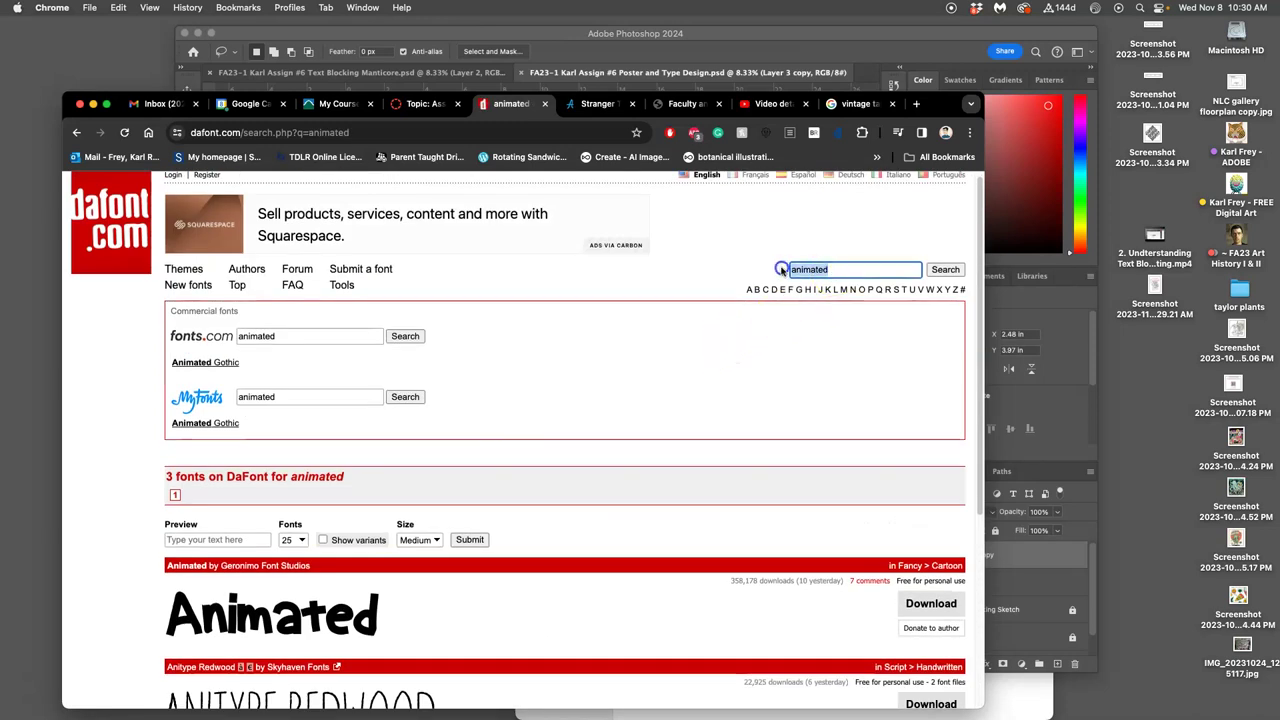
type("Titl")
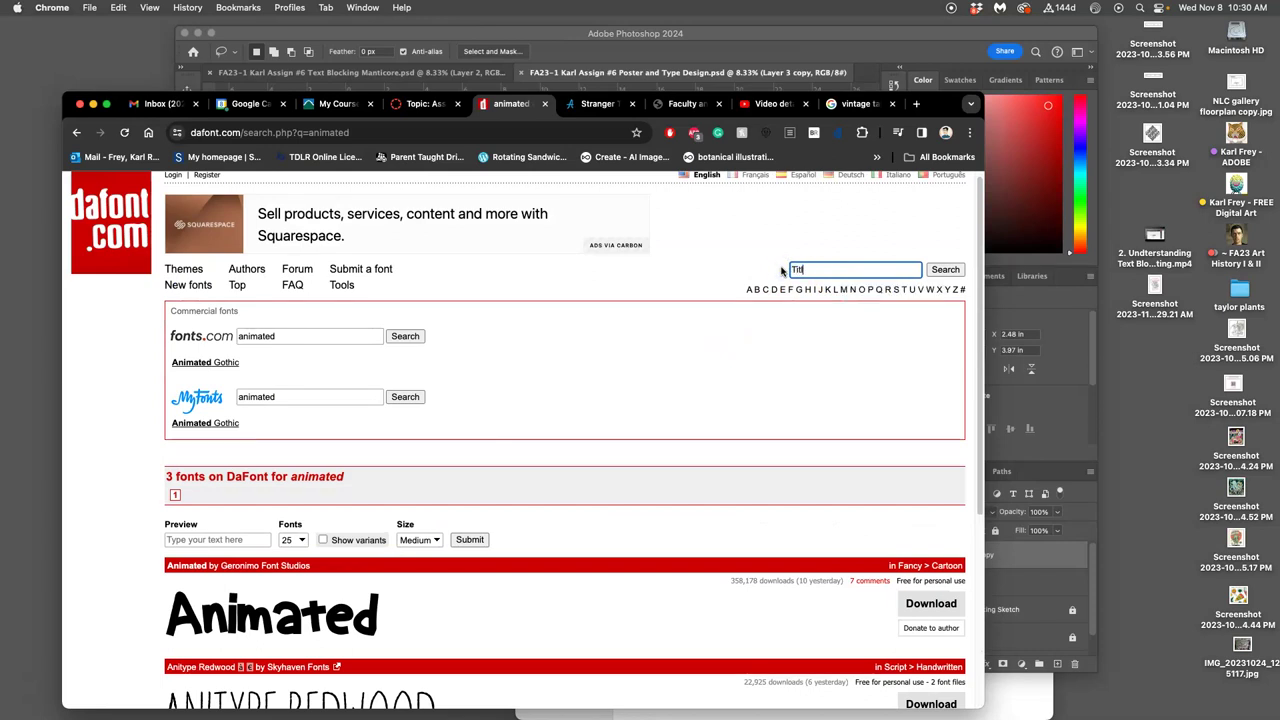
type("e")
key("Return")
scroll(706, 351, "down", 10)
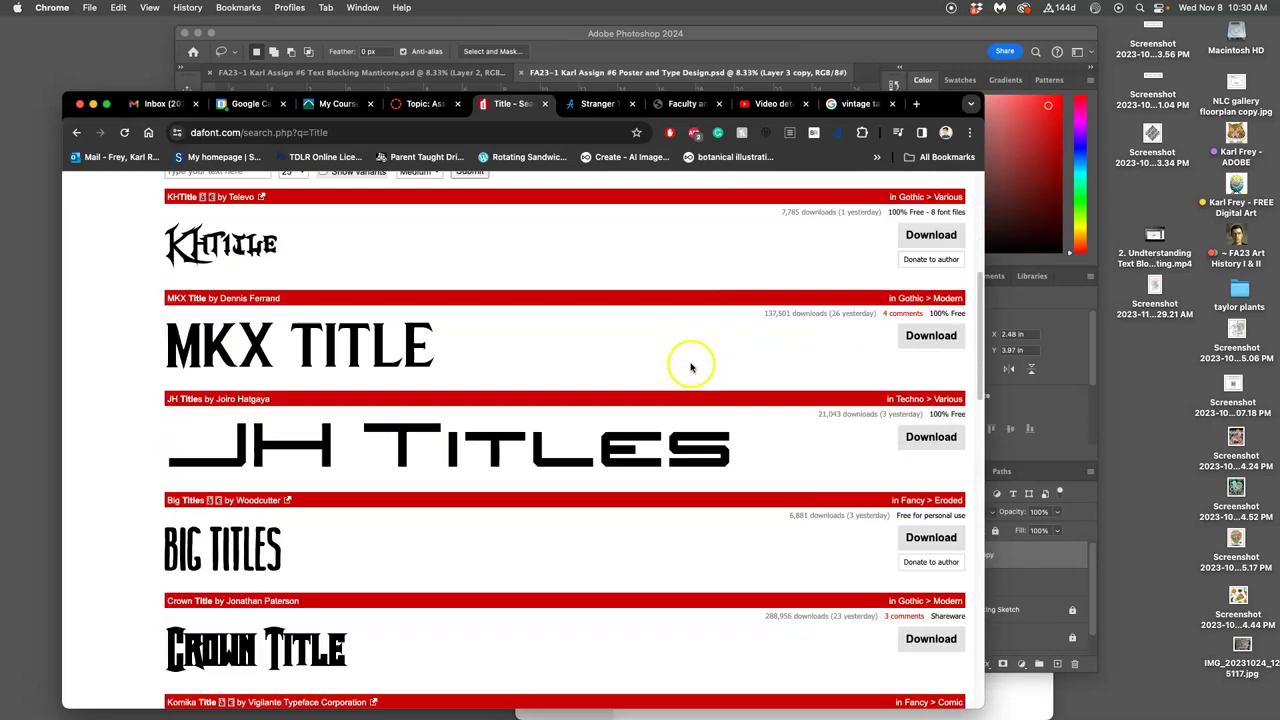
scroll(690, 368, "down", 10)
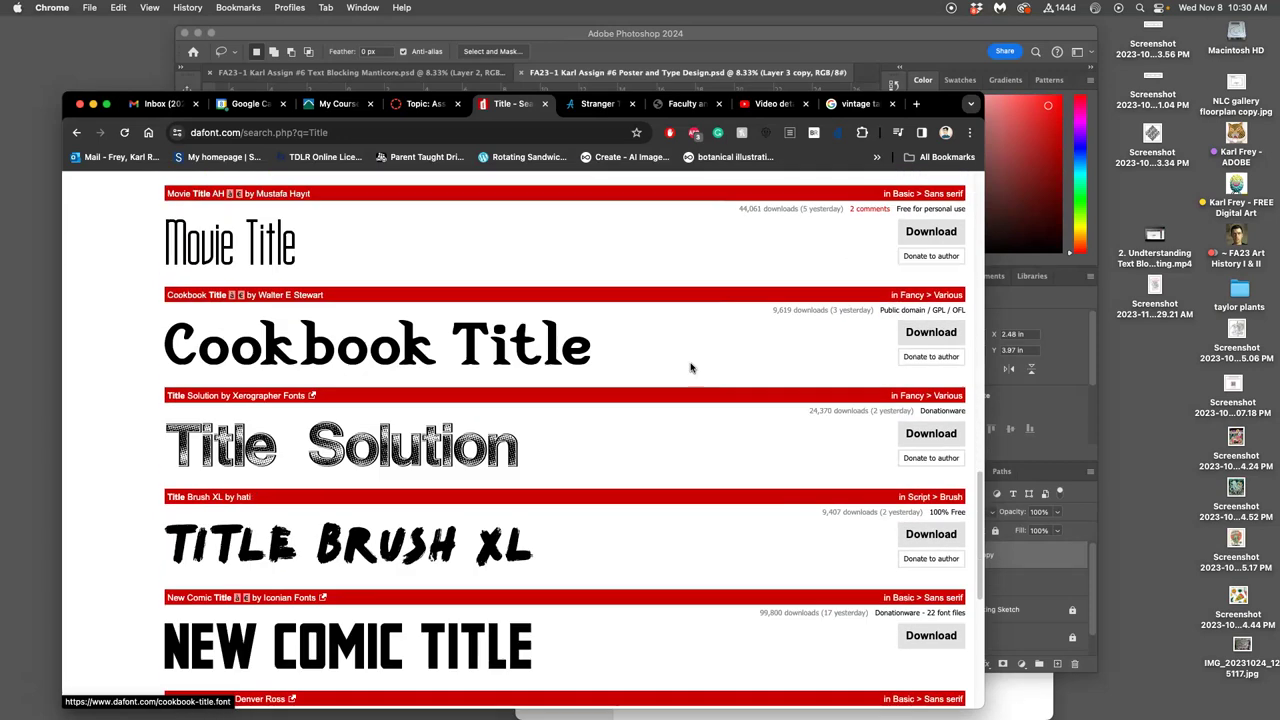
scroll(690, 368, "down", 8)
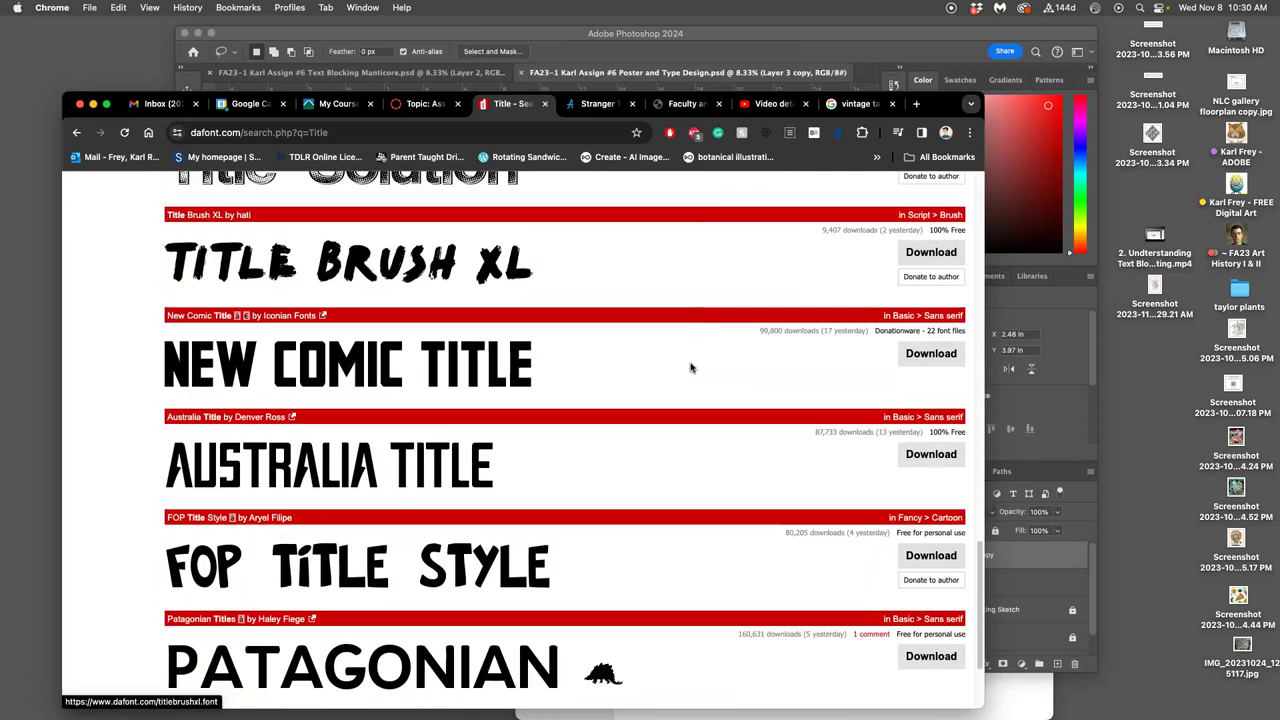
scroll(690, 368, "up", 20)
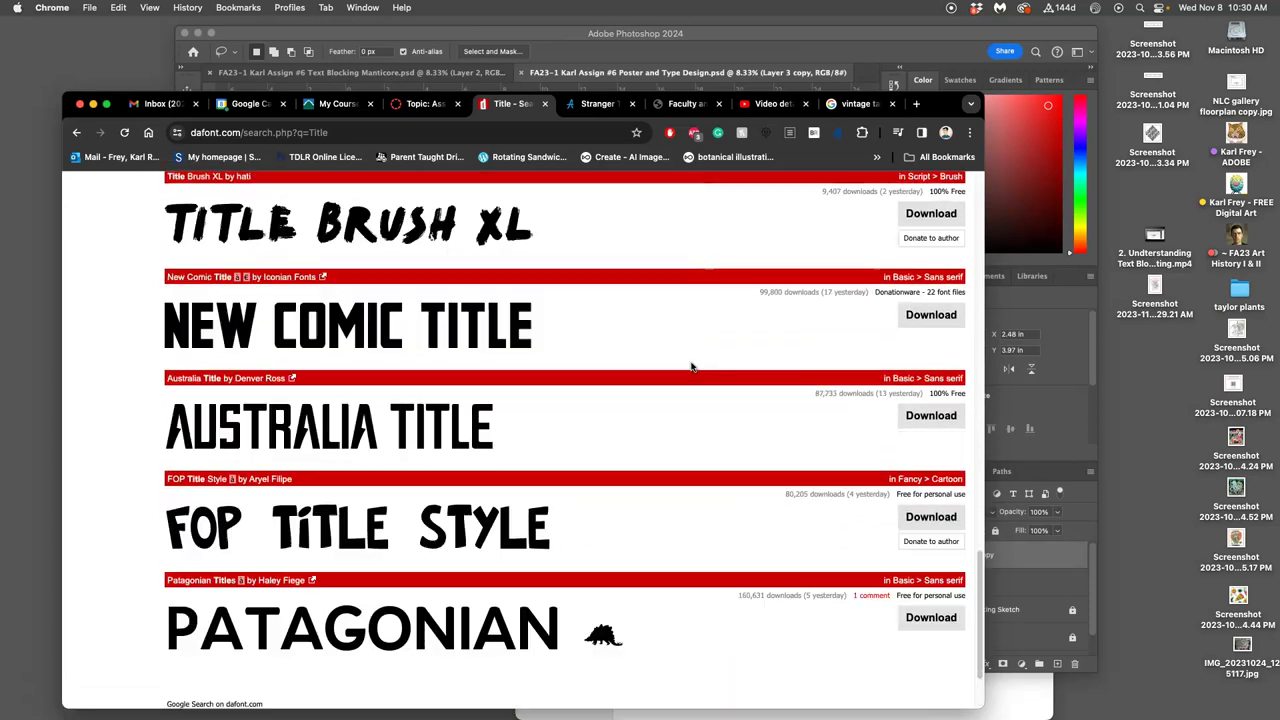
scroll(690, 368, "up", 3)
Change the search to 'Poster Modern', then trim it to just 'Poster'.
left_click_drag(812, 275, 776, 271)
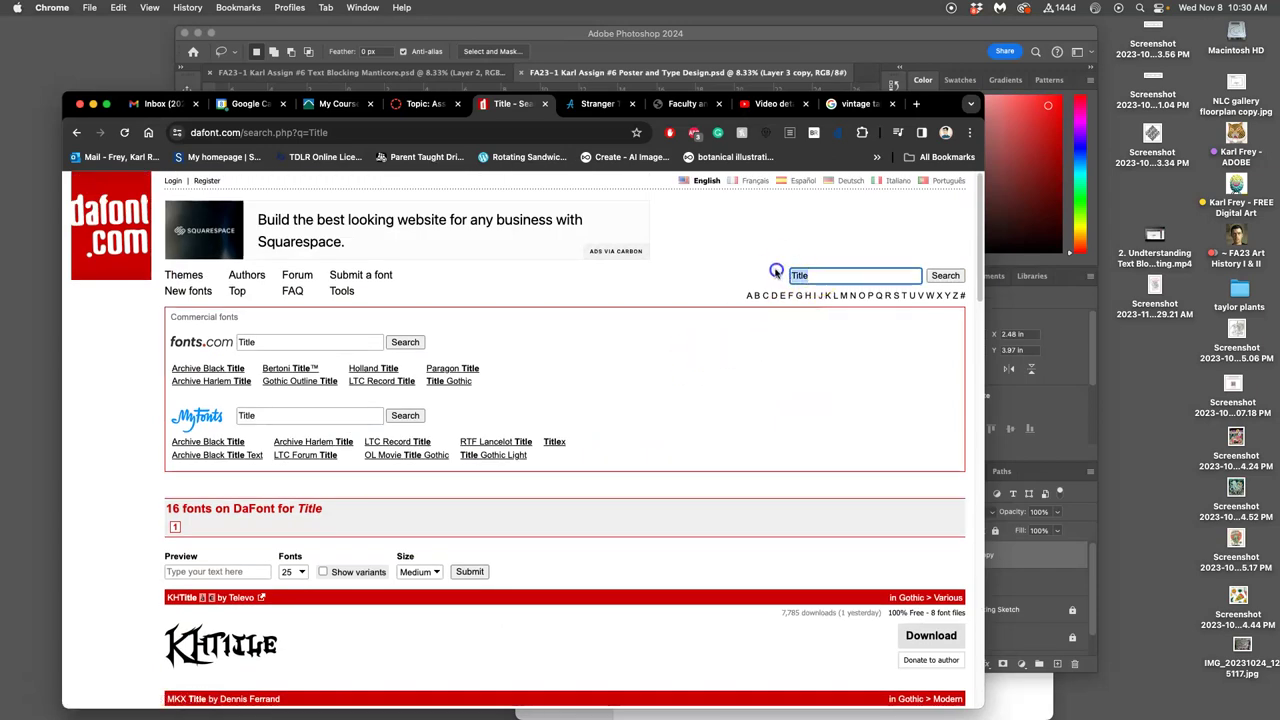
type("Poster Modern")
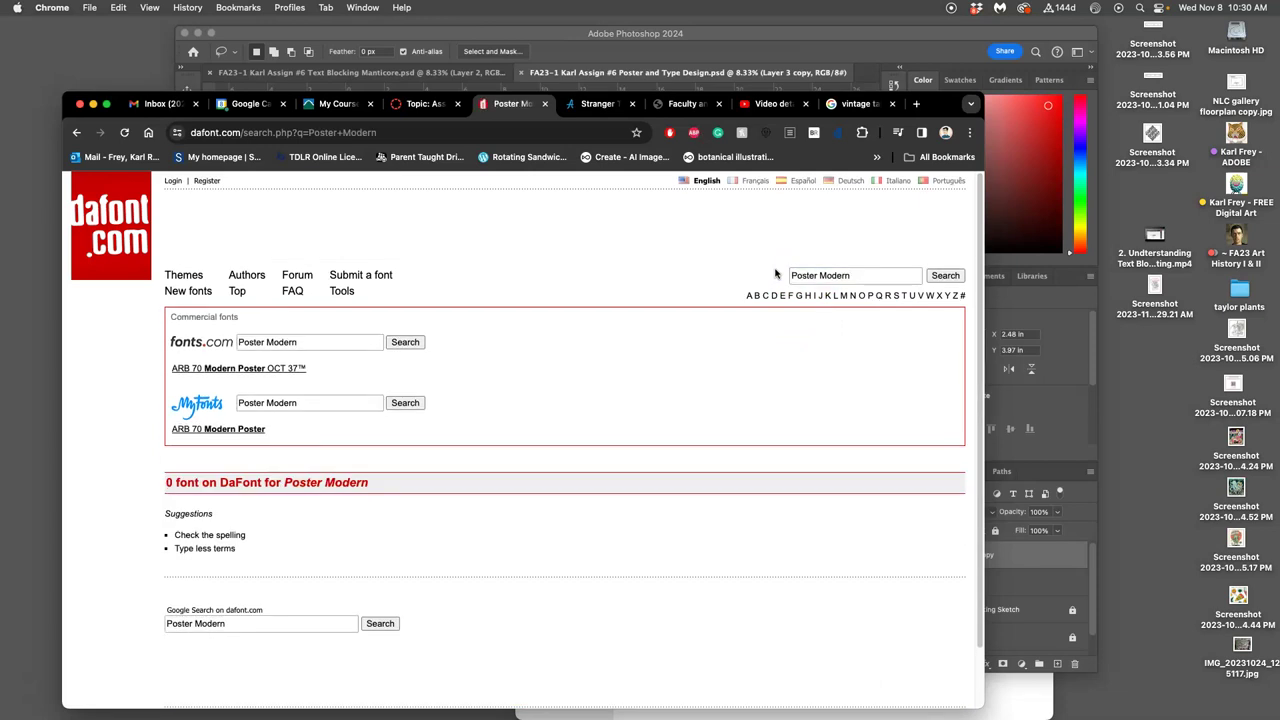
left_click_drag(849, 278, 820, 276)
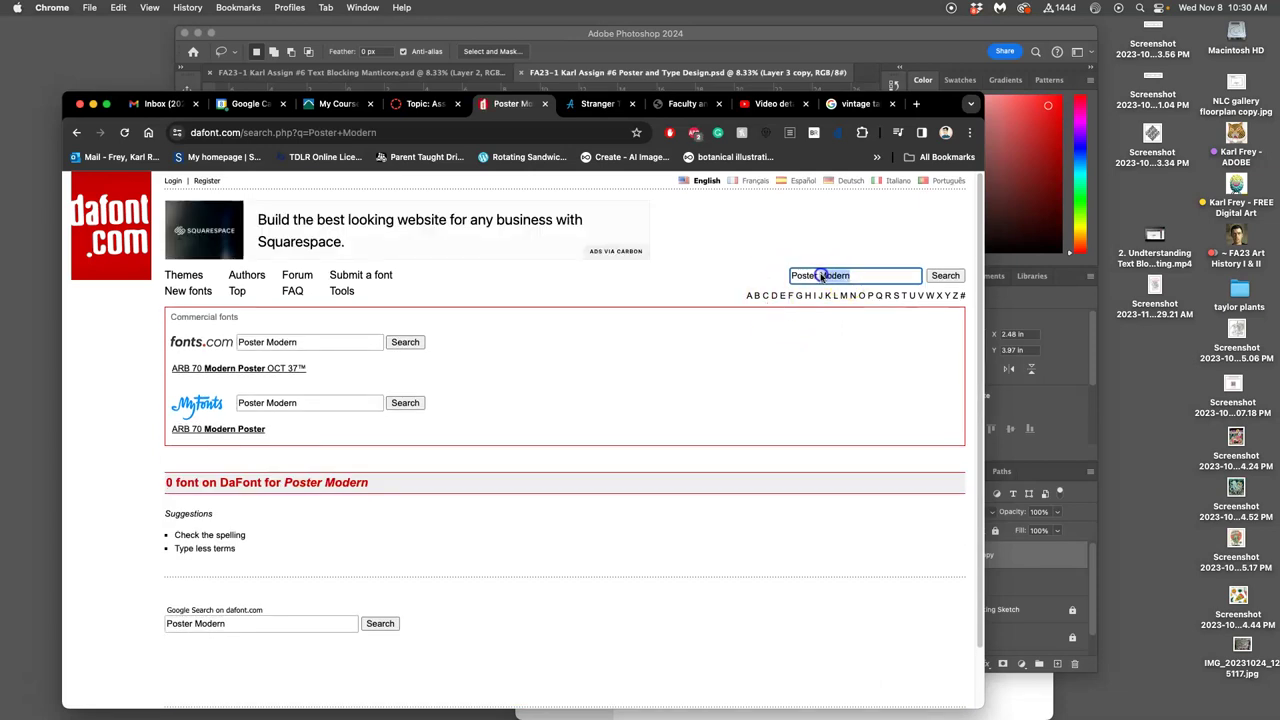
key("BackSpace")
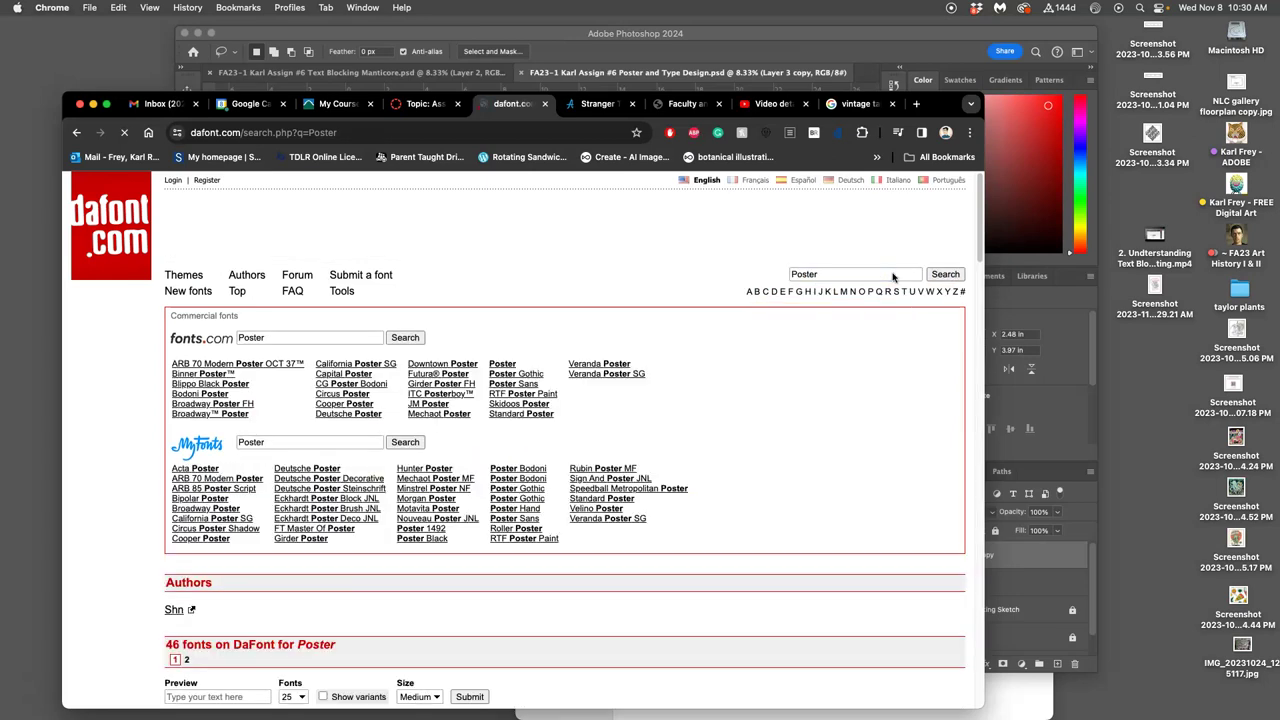
Scroll through the 46 Poster fonts onto page 2, then return to the top and select the Preview text field.
scroll(694, 409, "down", 10)
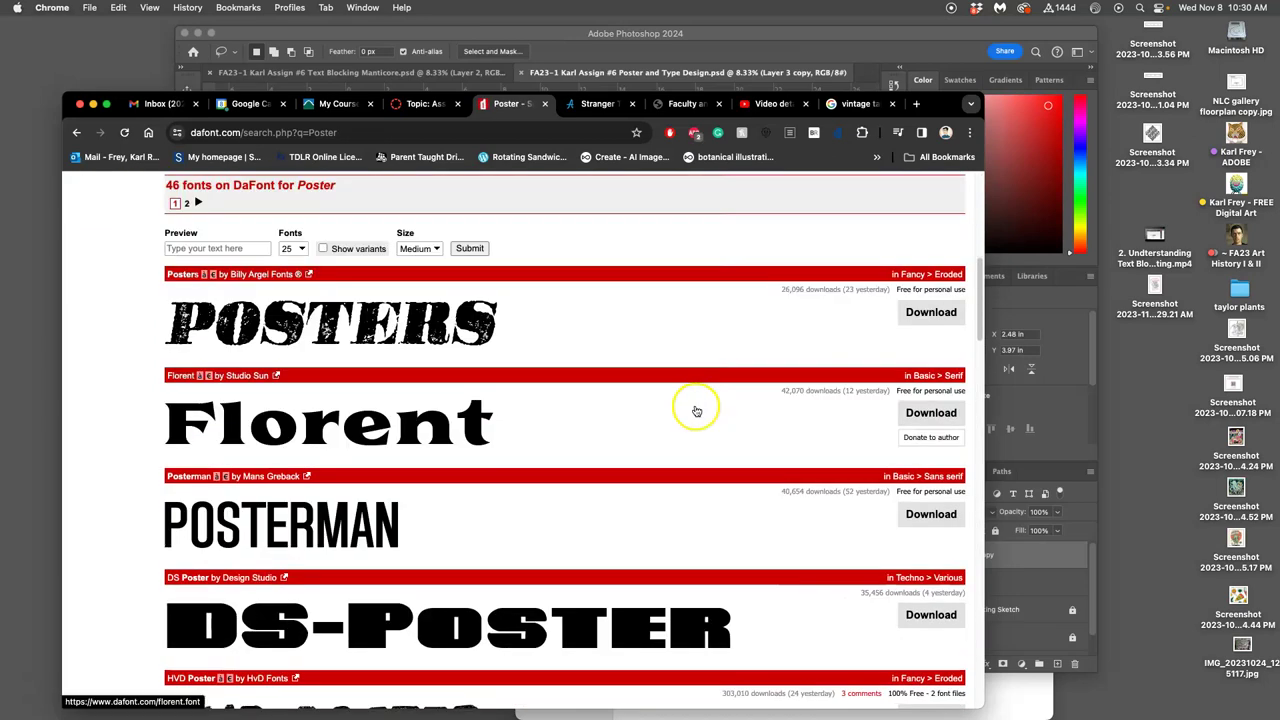
scroll(690, 407, "up", 3)
scroll(674, 402, "down", 3)
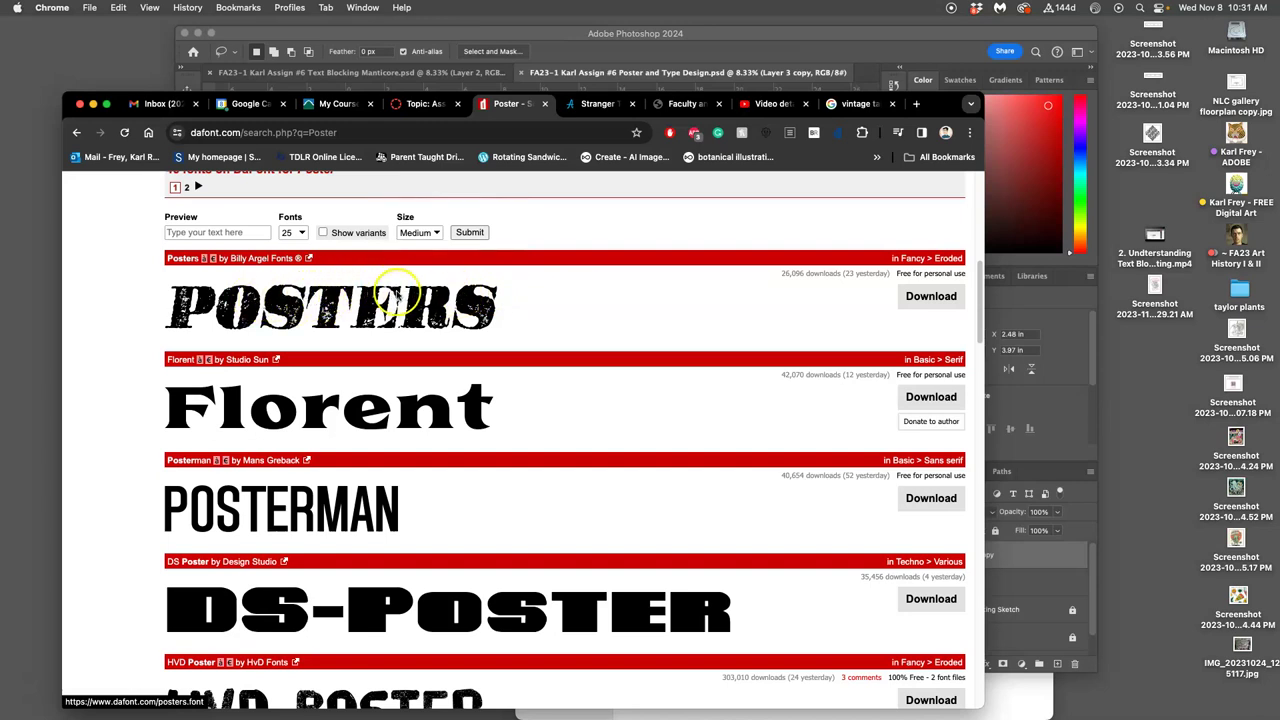
scroll(615, 387, "down", 5)
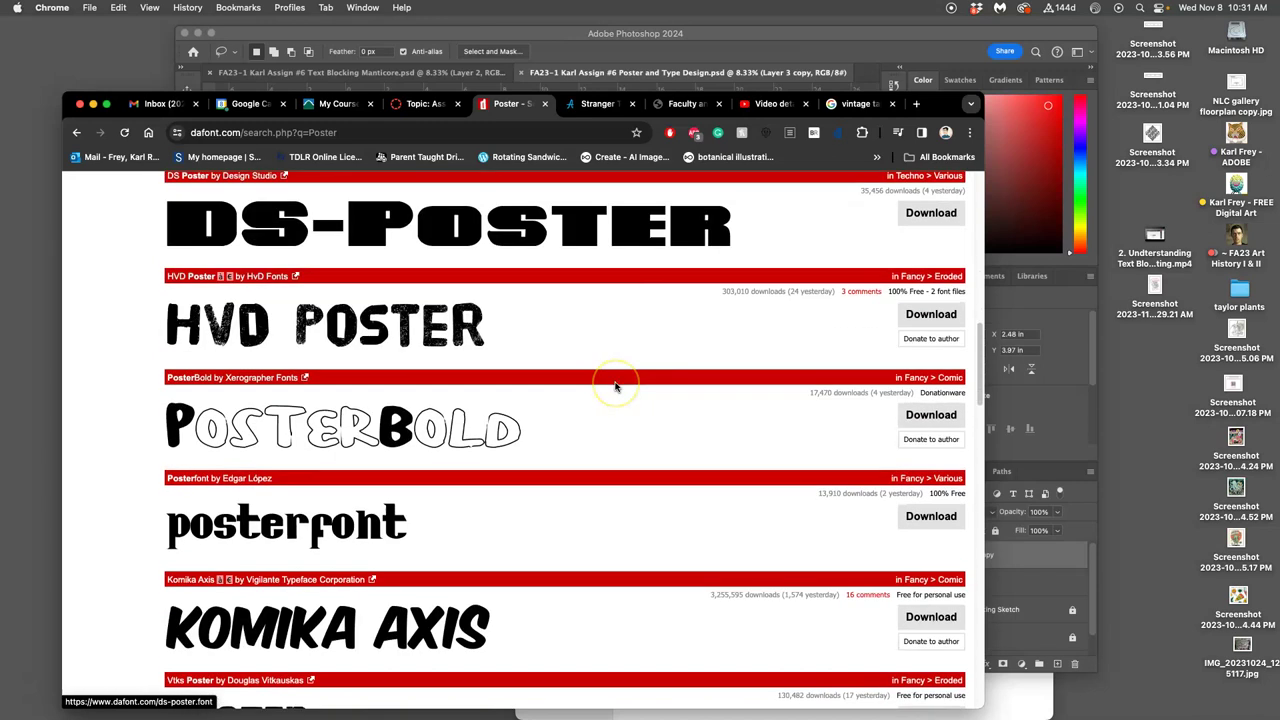
scroll(613, 384, "down", 6)
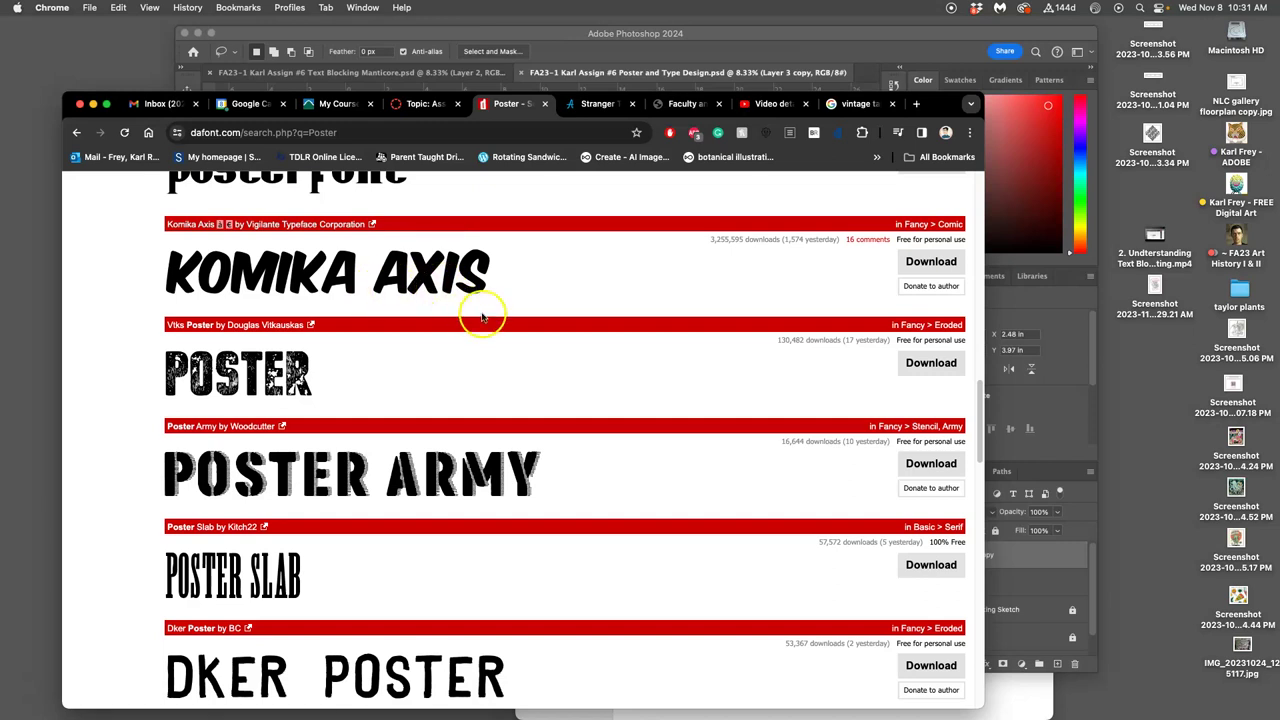
scroll(481, 316, "up", 1)
scroll(480, 312, "down", 3)
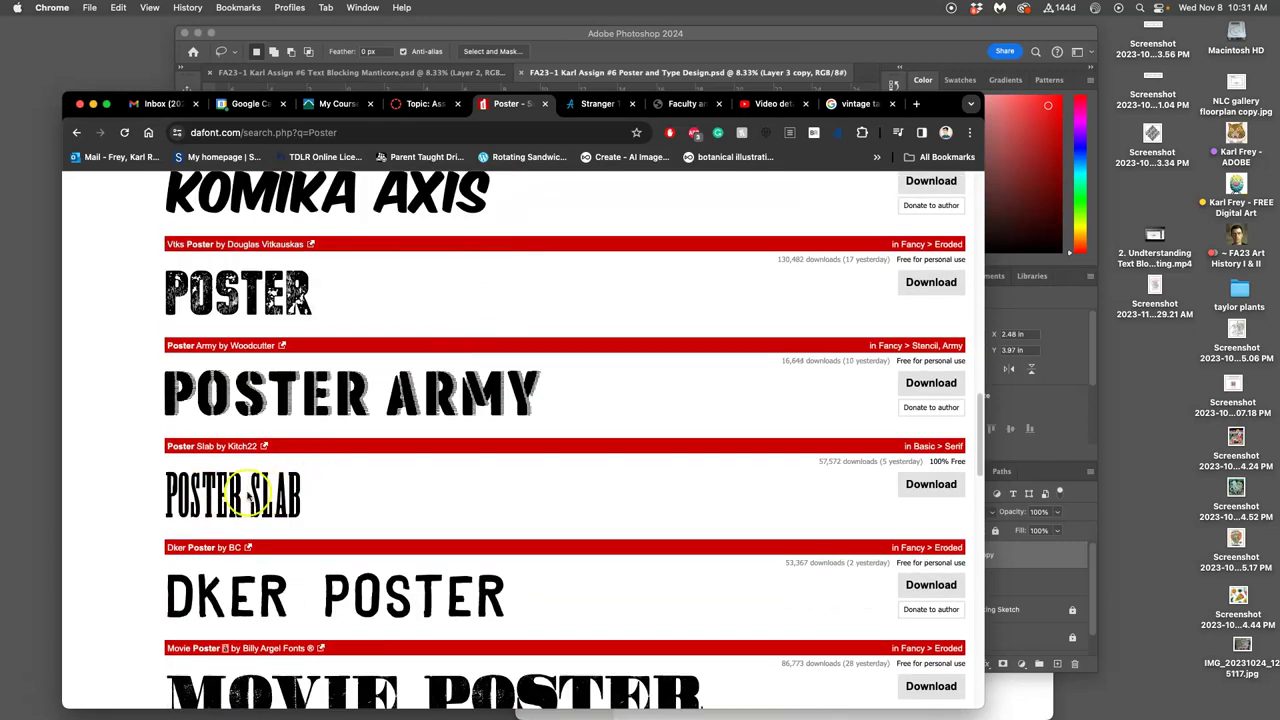
scroll(430, 436, "down", 5)
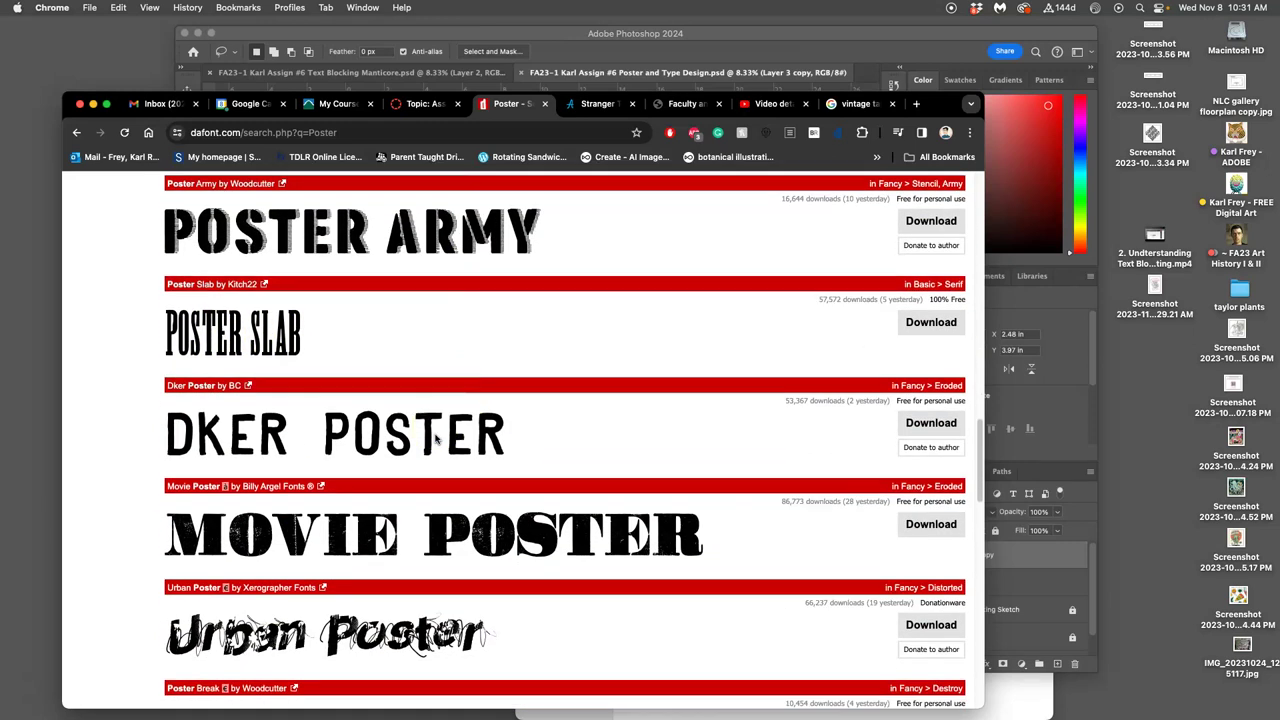
scroll(435, 438, "down", 6)
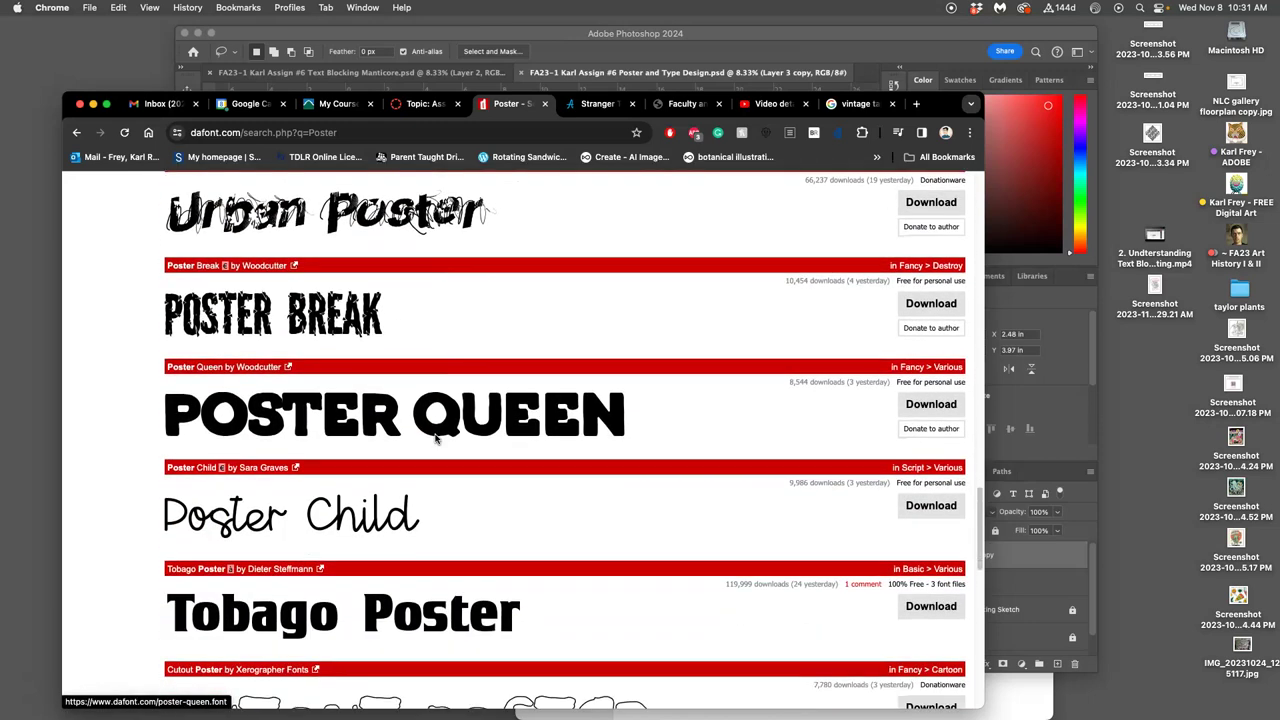
scroll(435, 438, "down", 8)
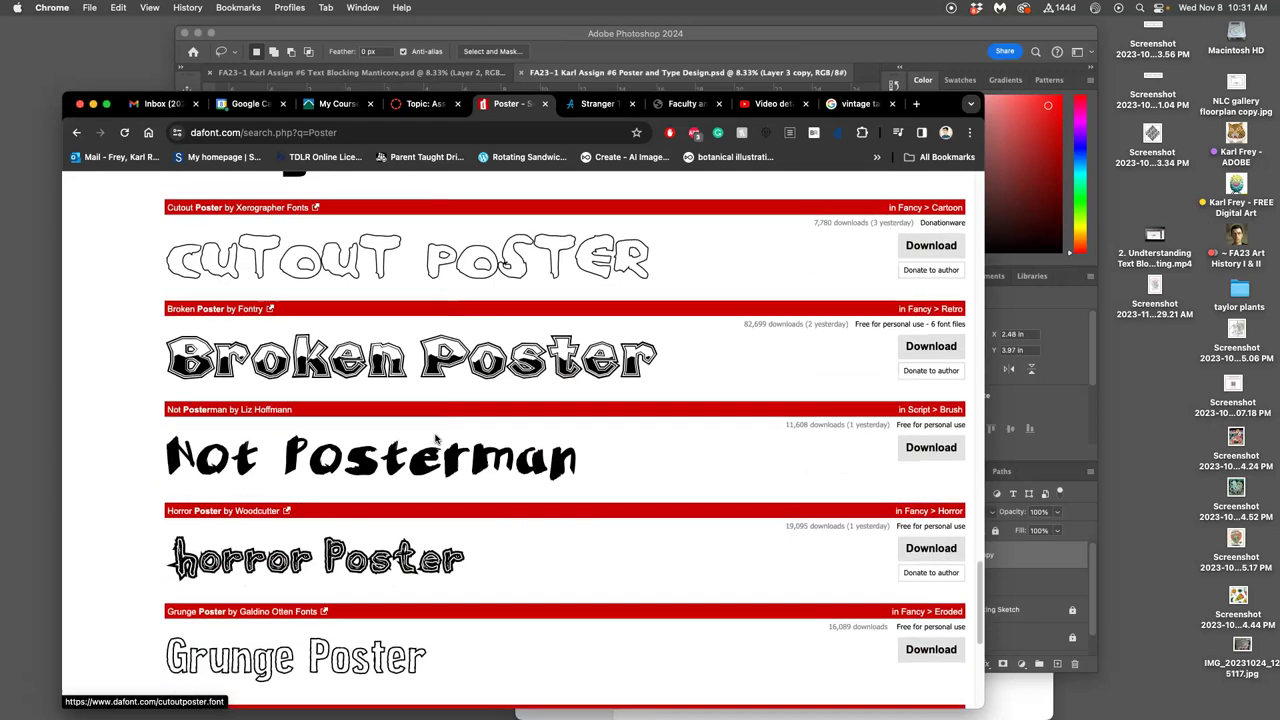
scroll(435, 438, "down", 6)
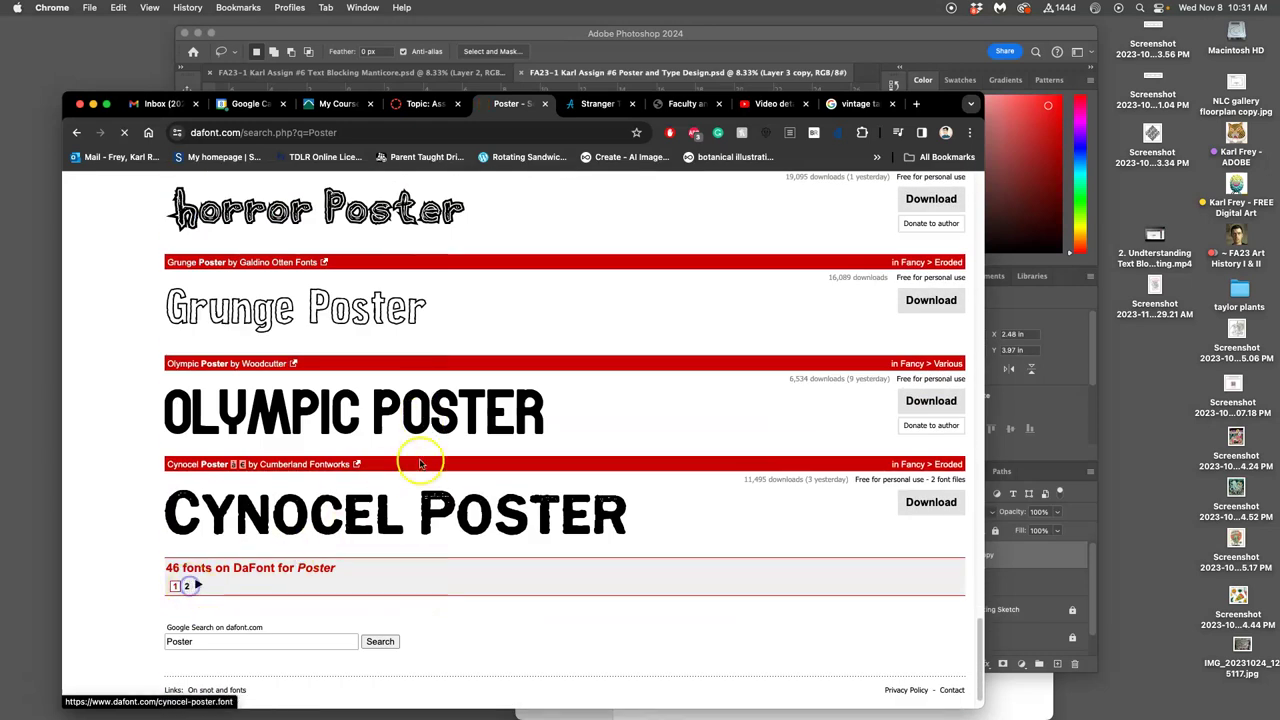
scroll(466, 450, "down", 6)
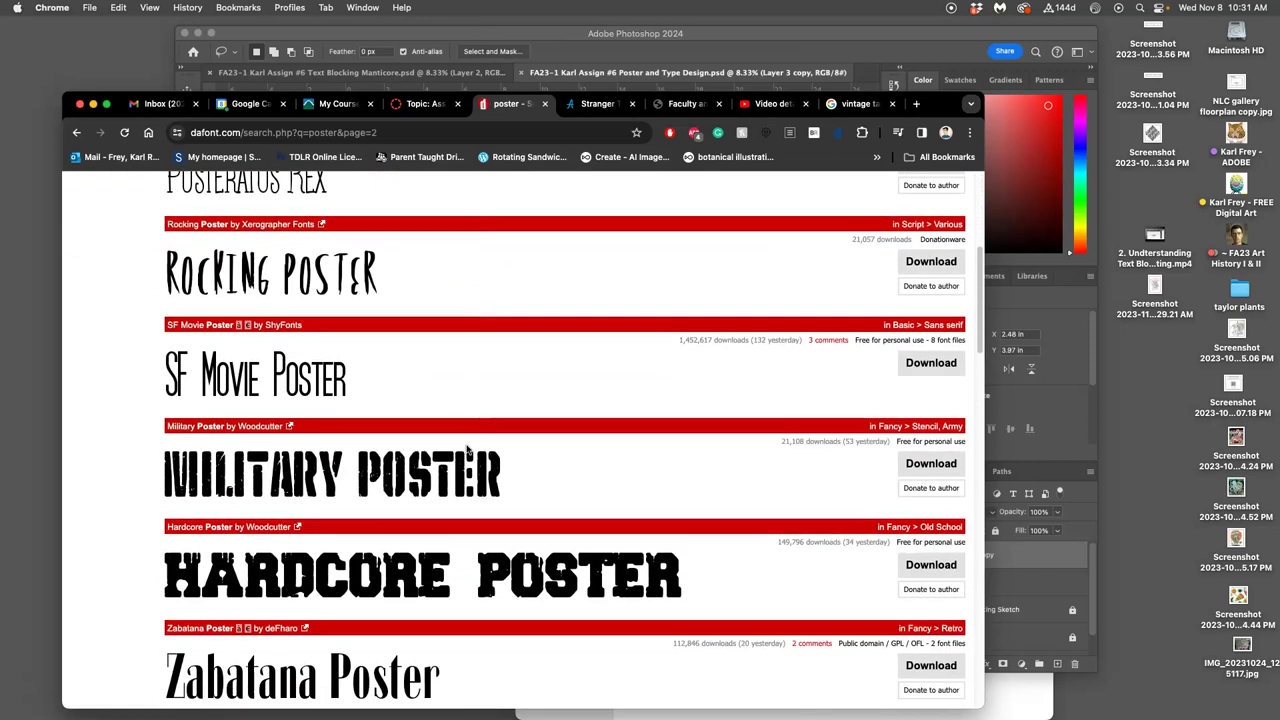
scroll(466, 450, "down", 6)
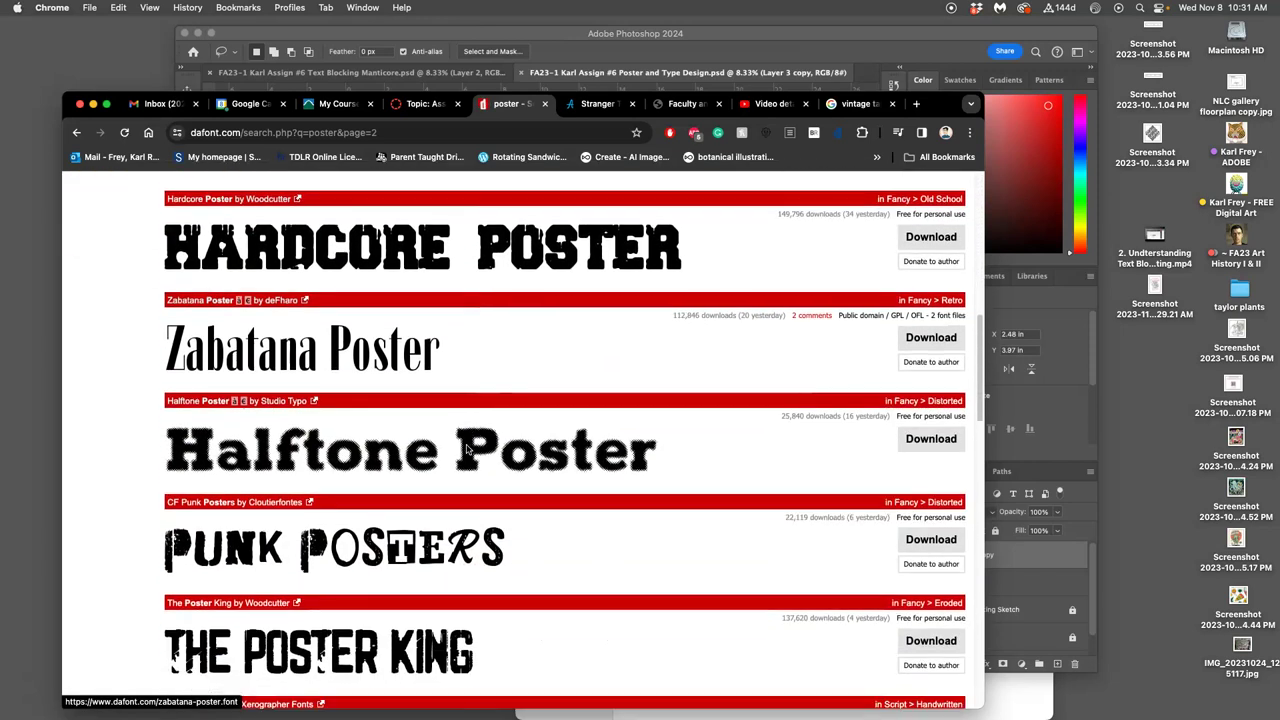
scroll(466, 450, "down", 8)
scroll(466, 450, "down", 2)
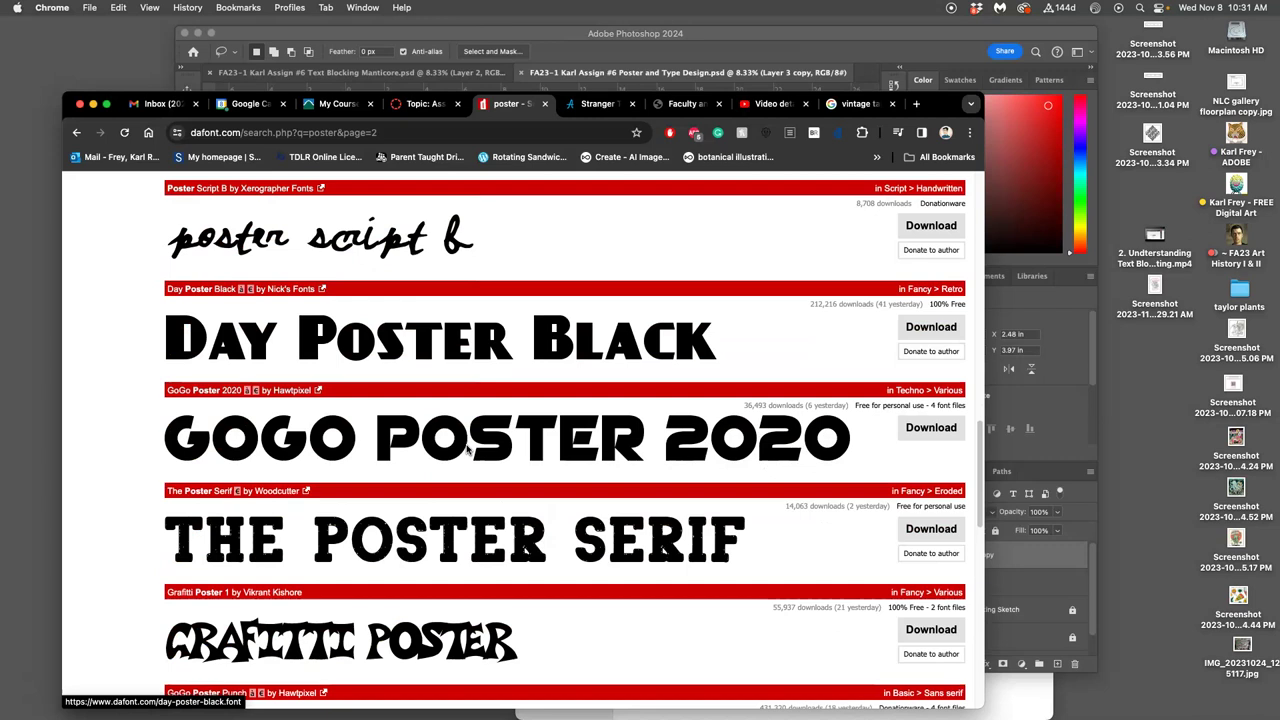
scroll(466, 450, "down", 4)
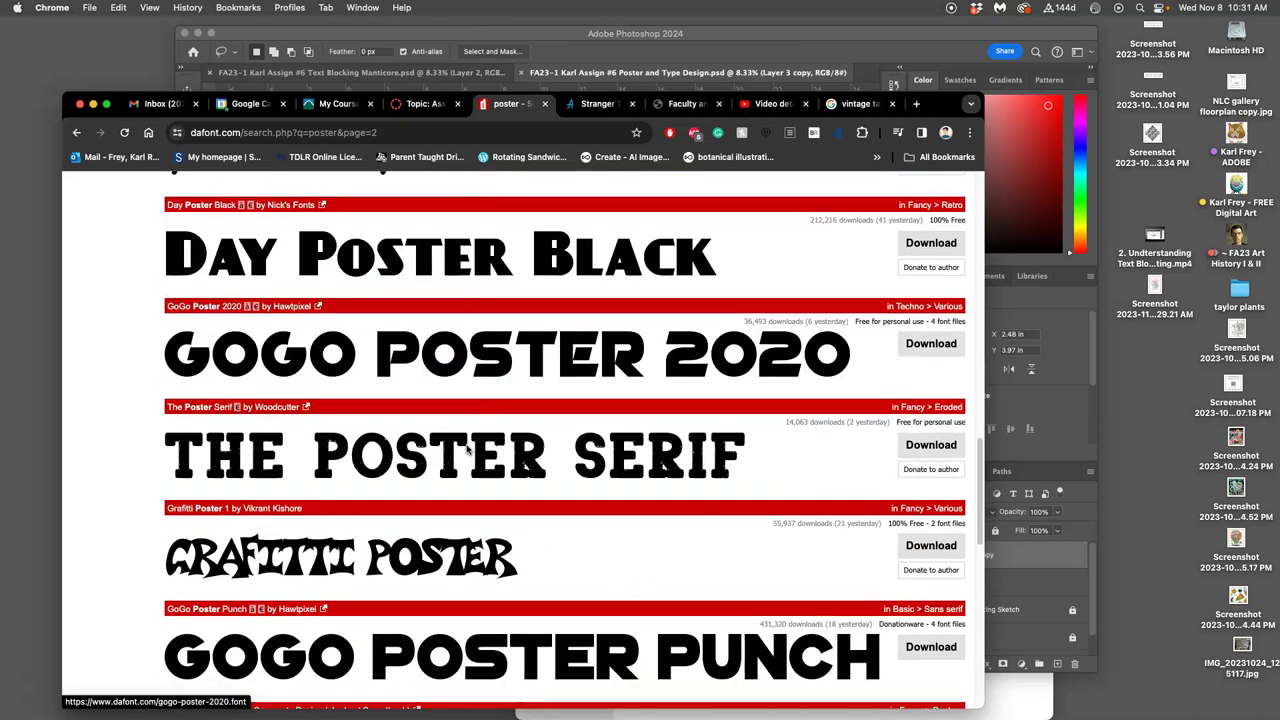
scroll(466, 450, "down", 5)
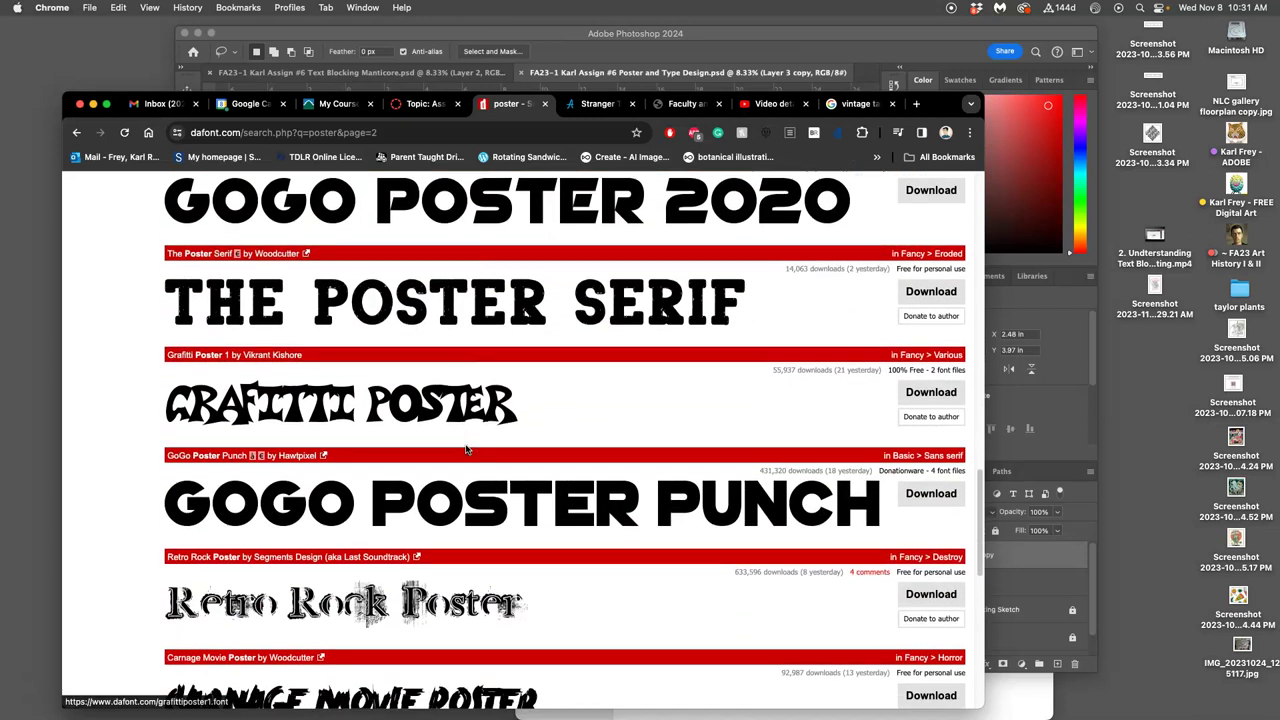
scroll(466, 448, "down", 5)
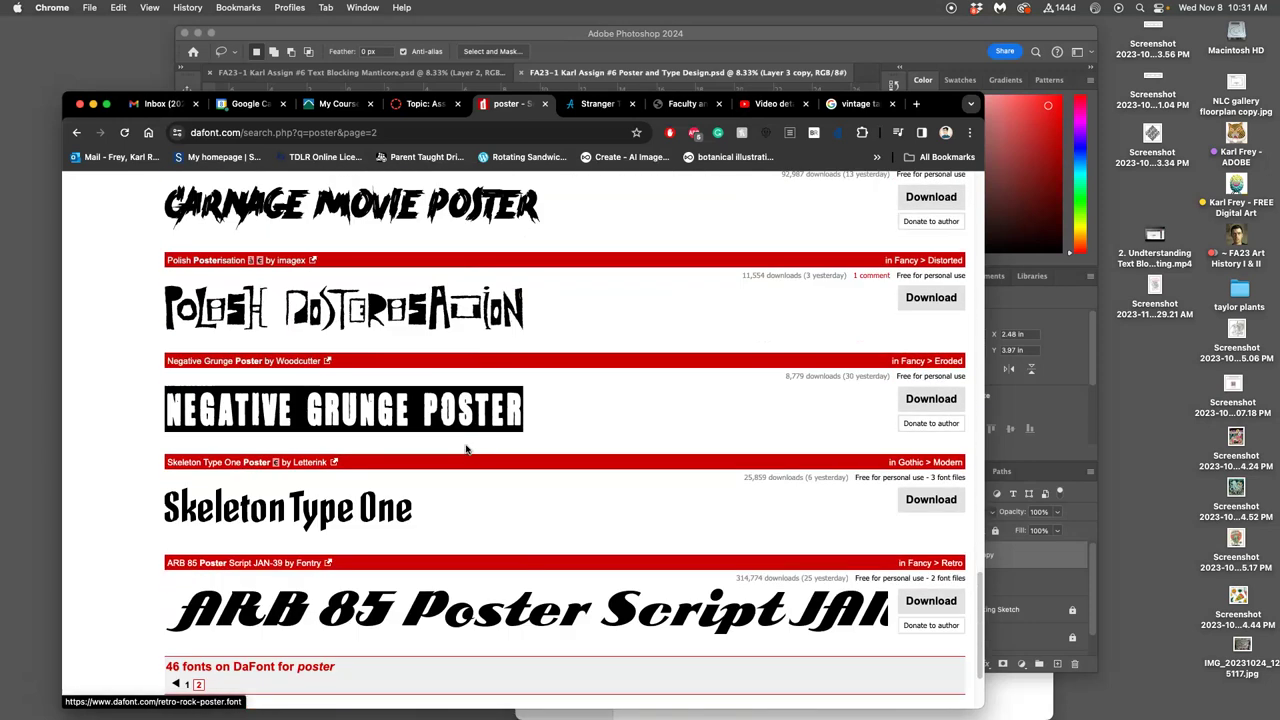
key("Home")
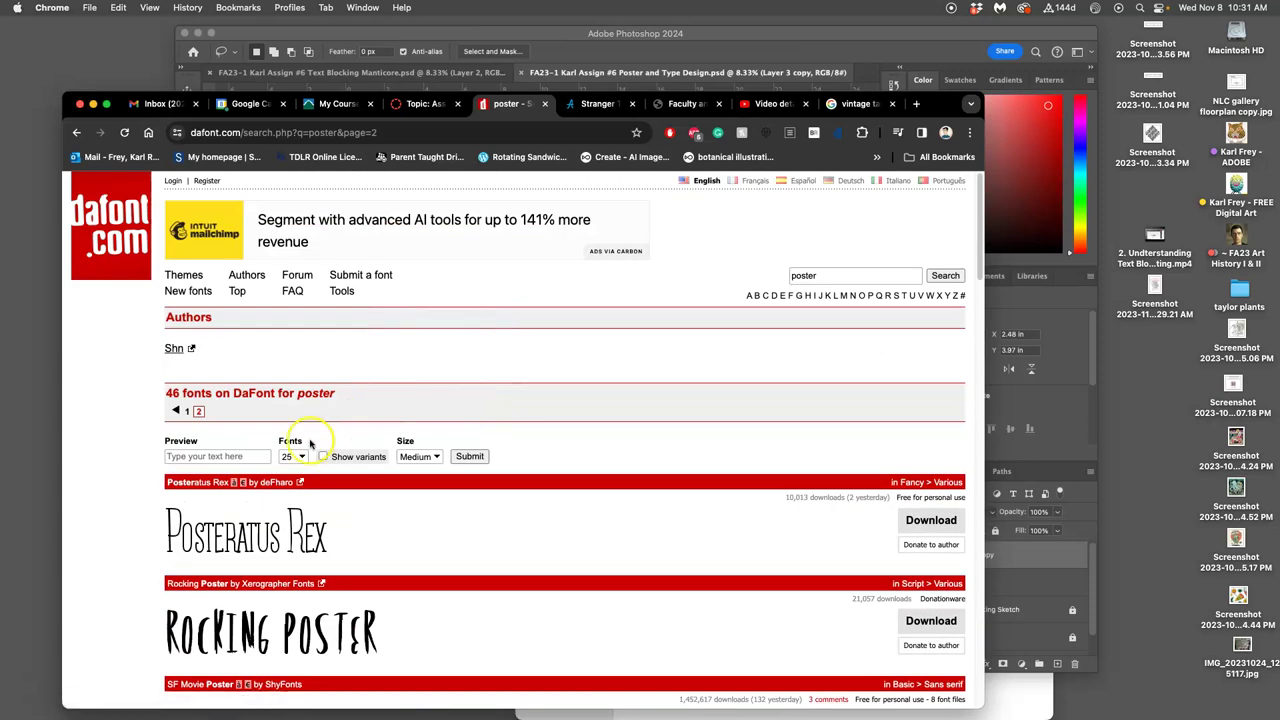
left_click(212, 456)
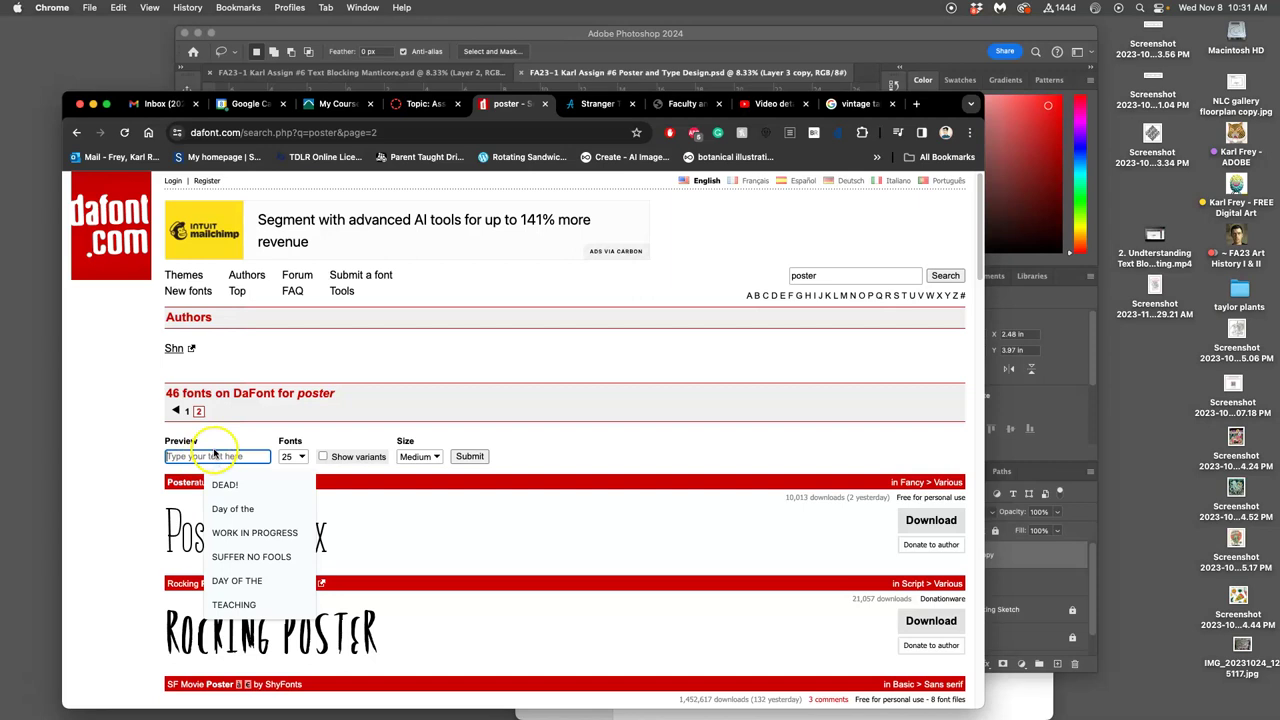